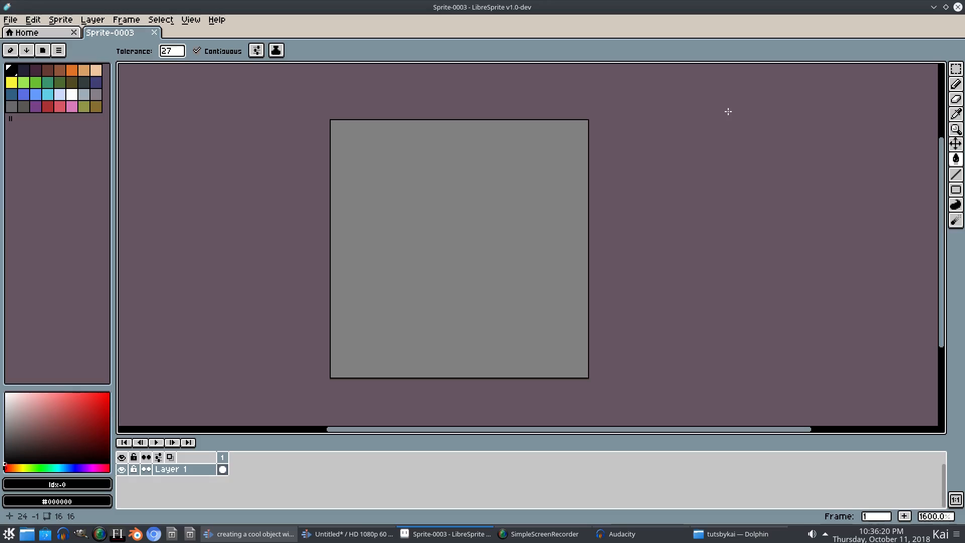
Step: Fill the whole canvas with the light cyan palette colour, index 19
drag(434, 239, 425, 234)
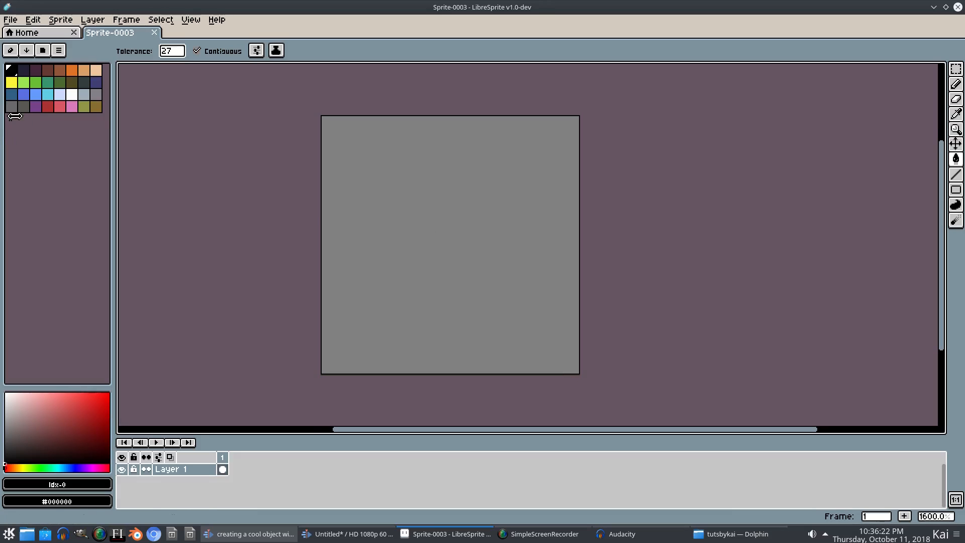
click(49, 94)
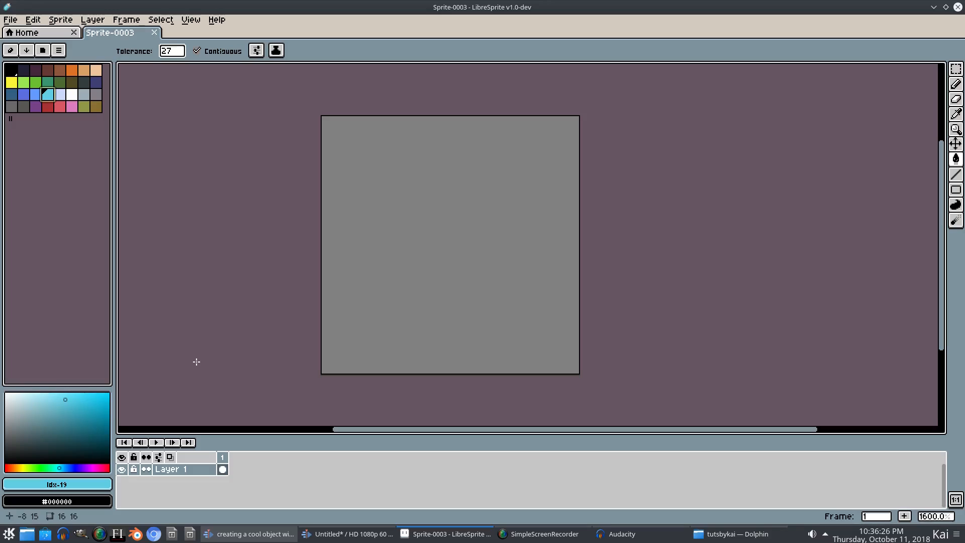
click(462, 237)
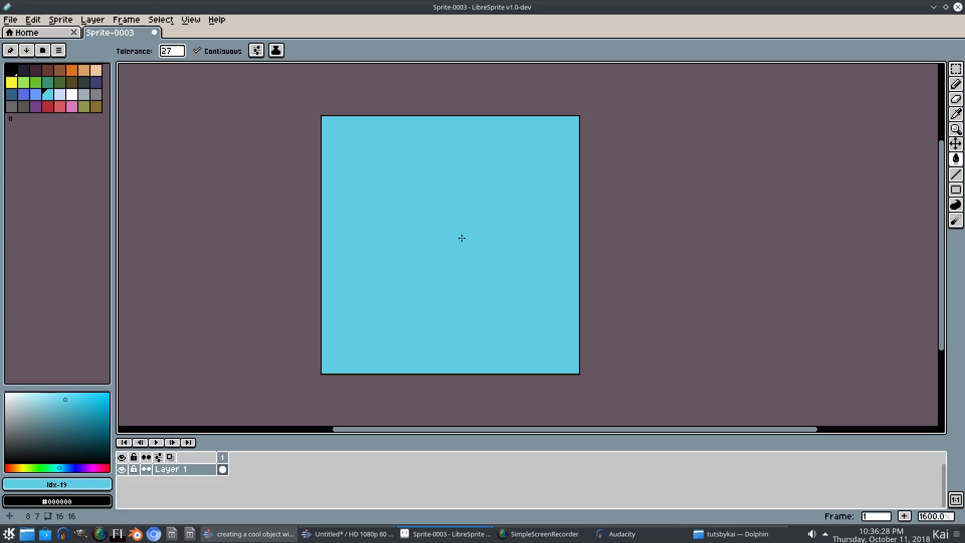
Step: Draw an irregular, jagged border along the canvas edges with a one-pixel pencil in dark blue, HSB 216°, 71%, 50%
drag(677, 305, 670, 305)
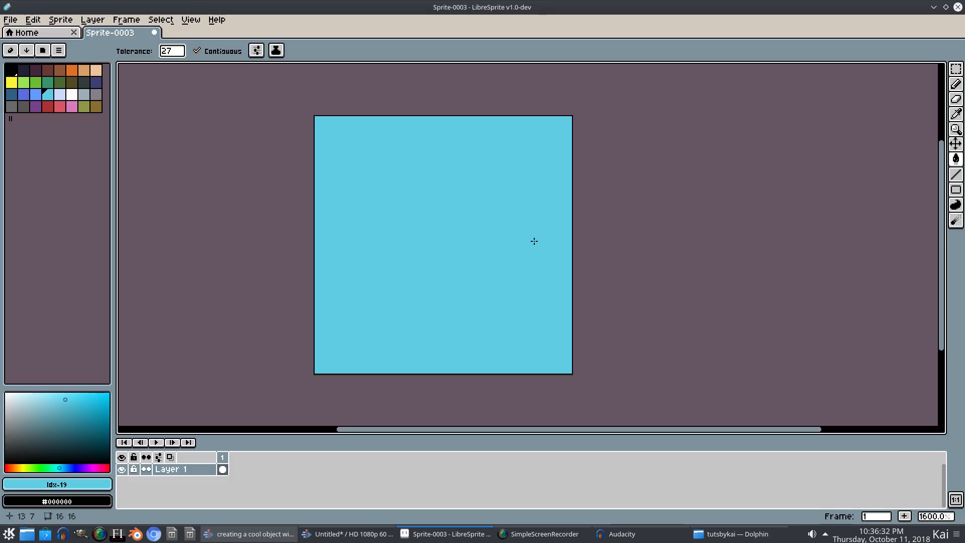
click(11, 94)
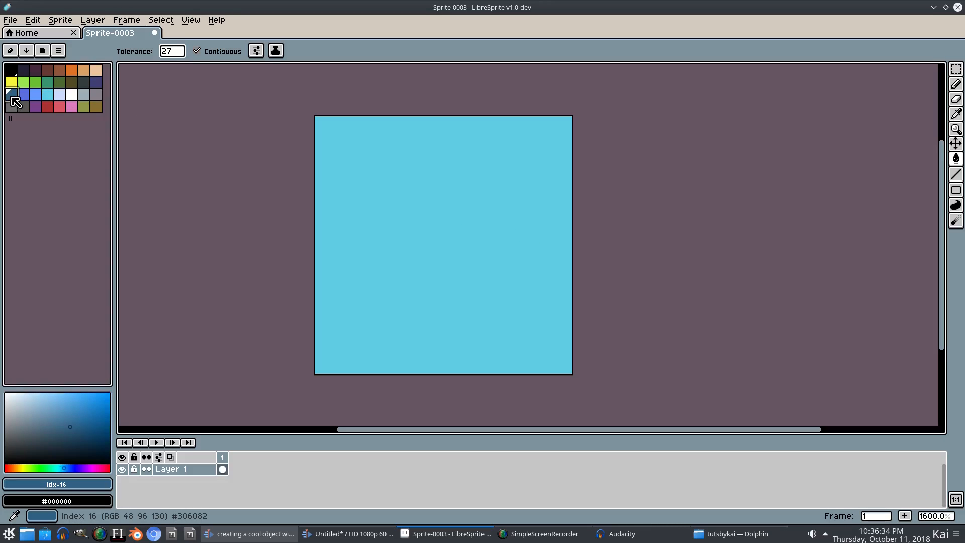
click(69, 468)
click(79, 429)
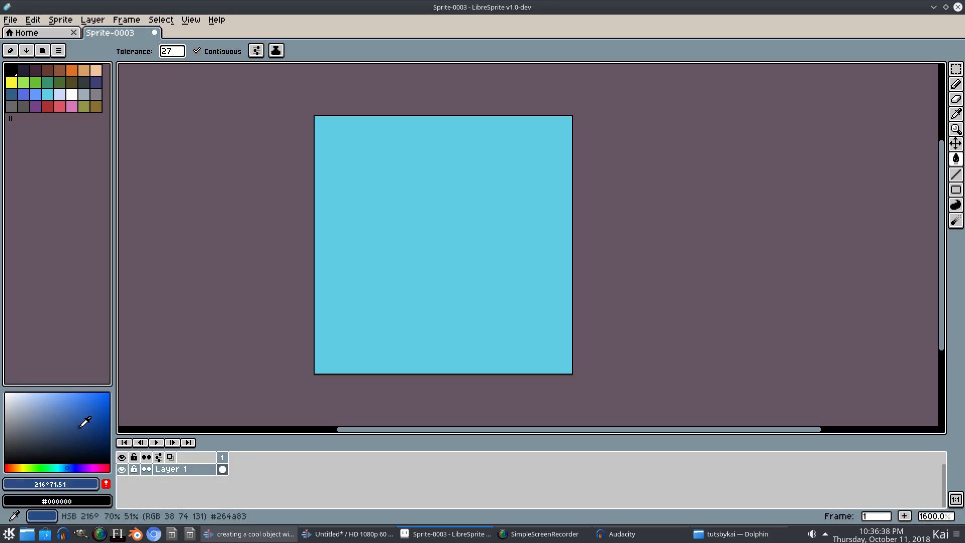
click(79, 428)
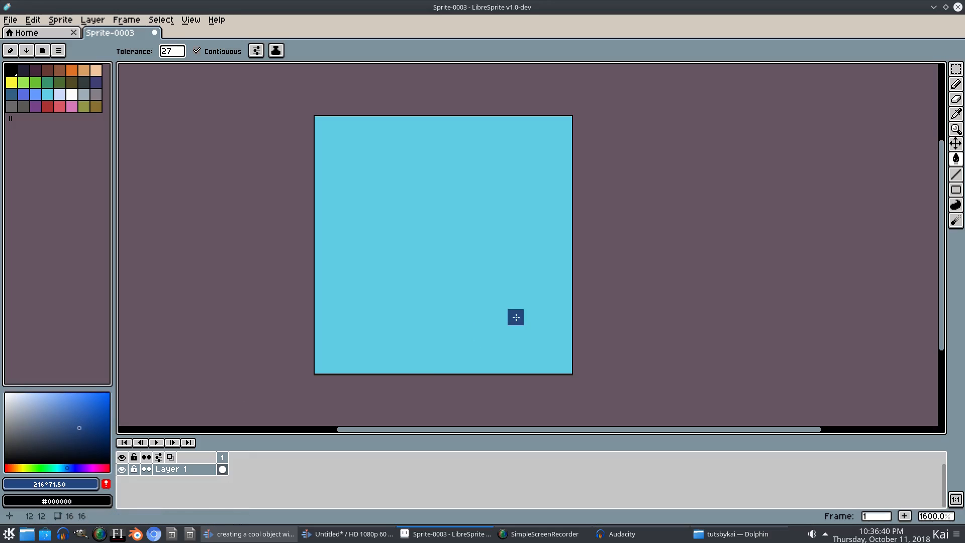
key(b)
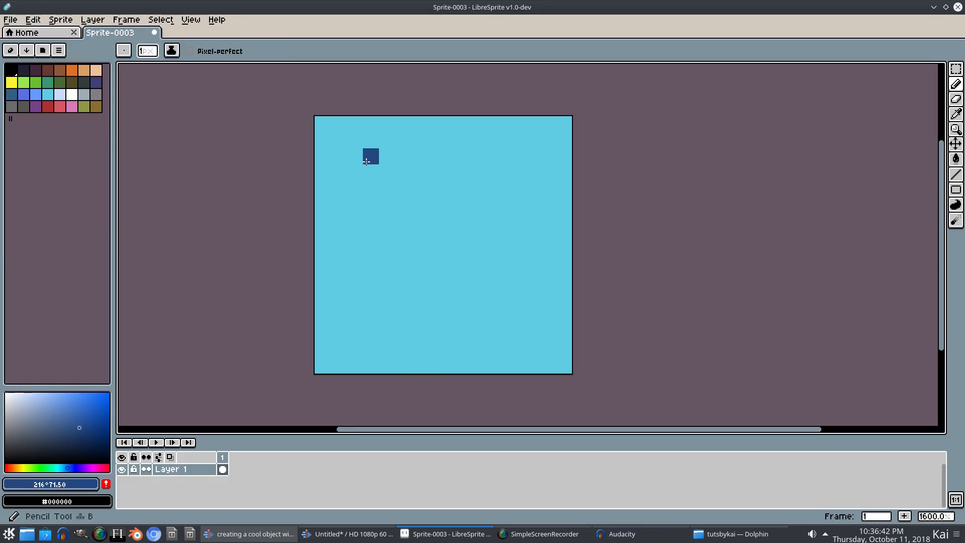
mouse_move(369, 141)
mouse_down()
mouse_move(338, 177)
mouse_move(343, 203)
mouse_move(328, 233)
mouse_move(351, 263)
mouse_move(340, 289)
mouse_move(354, 199)
mouse_move(338, 300)
mouse_move(356, 363)
mouse_move(401, 344)
mouse_move(464, 360)
mouse_move(554, 346)
mouse_move(560, 283)
mouse_move(546, 223)
mouse_move(559, 213)
mouse_move(557, 187)
mouse_move(541, 172)
mouse_move(560, 120)
mouse_move(525, 108)
mouse_move(519, 127)
mouse_move(530, 134)
mouse_move(536, 120)
mouse_move(473, 153)
mouse_move(437, 136)
mouse_move(365, 137)
mouse_move(359, 148)
mouse_move(397, 146)
mouse_up()
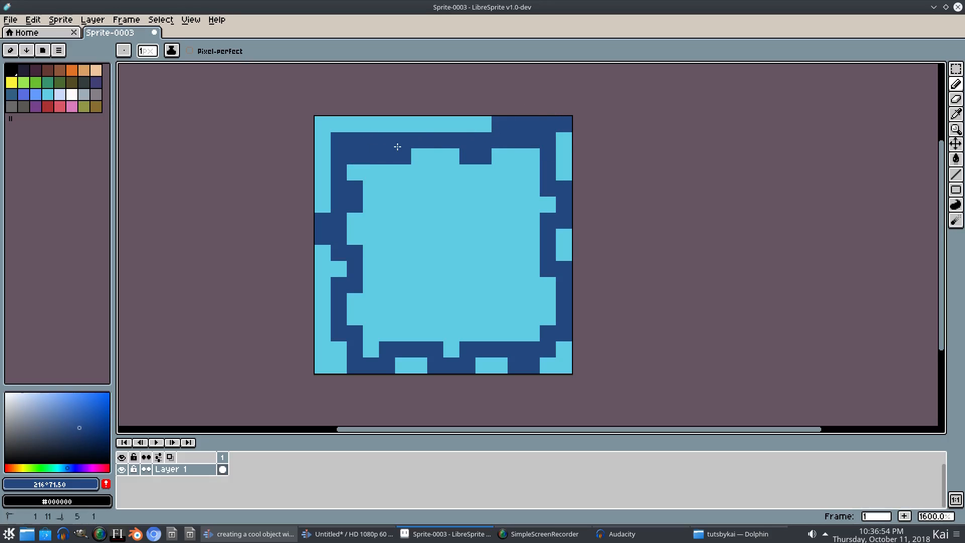
click(354, 173)
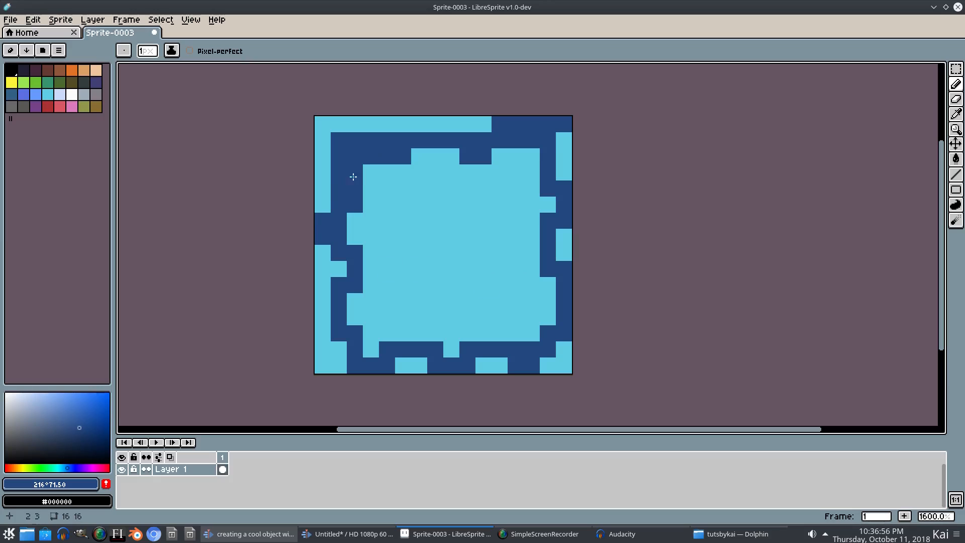
key(g)
key(ctrl+z)
key(b)
mouse_move(352, 160)
mouse_down()
mouse_move(404, 205)
mouse_move(379, 251)
mouse_move(380, 294)
mouse_move(451, 316)
mouse_move(531, 258)
mouse_up()
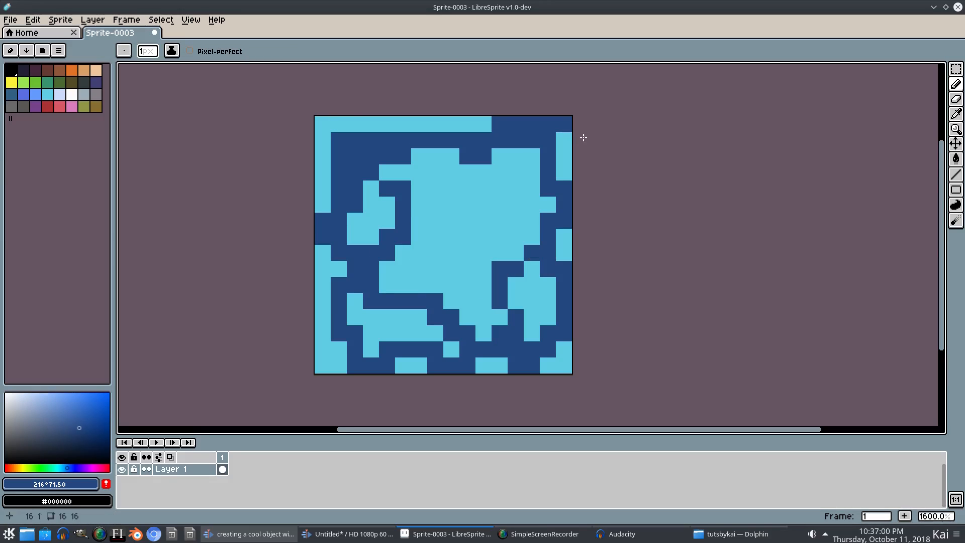
key(ctrl+z)
Step: Fill every light cyan area between the jagged border and the canvas edges with the dark blue
key(g)
click(326, 124)
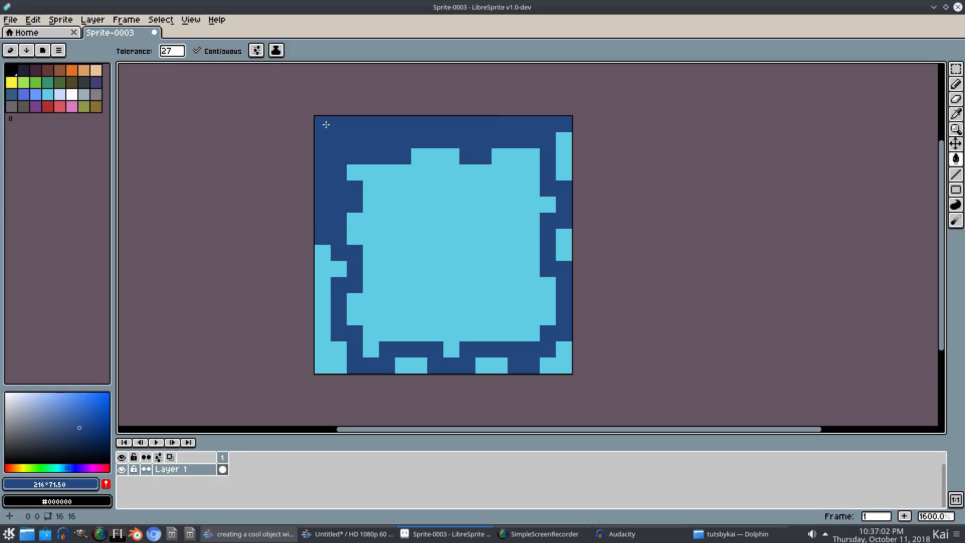
click(331, 298)
click(499, 366)
click(484, 365)
click(409, 367)
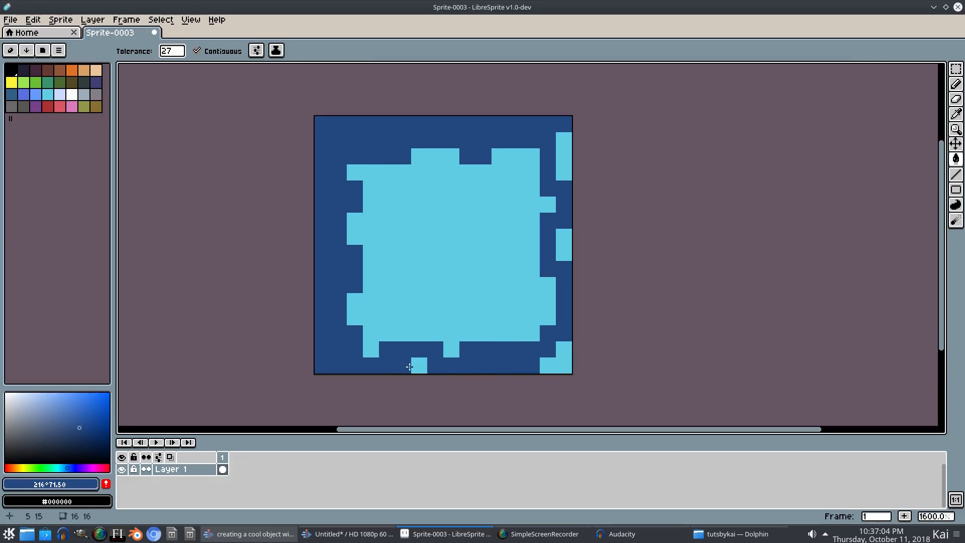
click(560, 360)
click(564, 243)
click(564, 157)
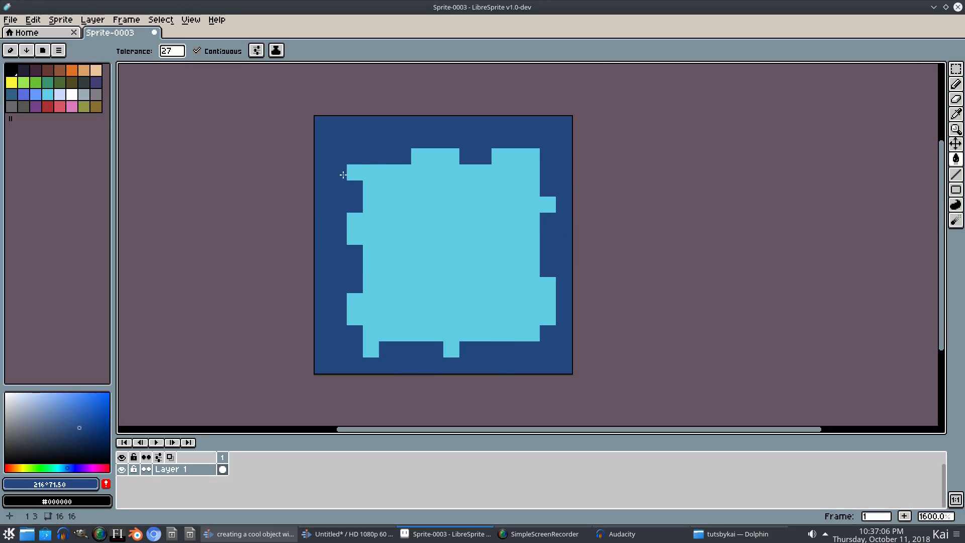
Step: Sample the light cyan and pencil extra pixels around all four edges of the inner shape to form bumps
key(i)
click(414, 185)
key(b)
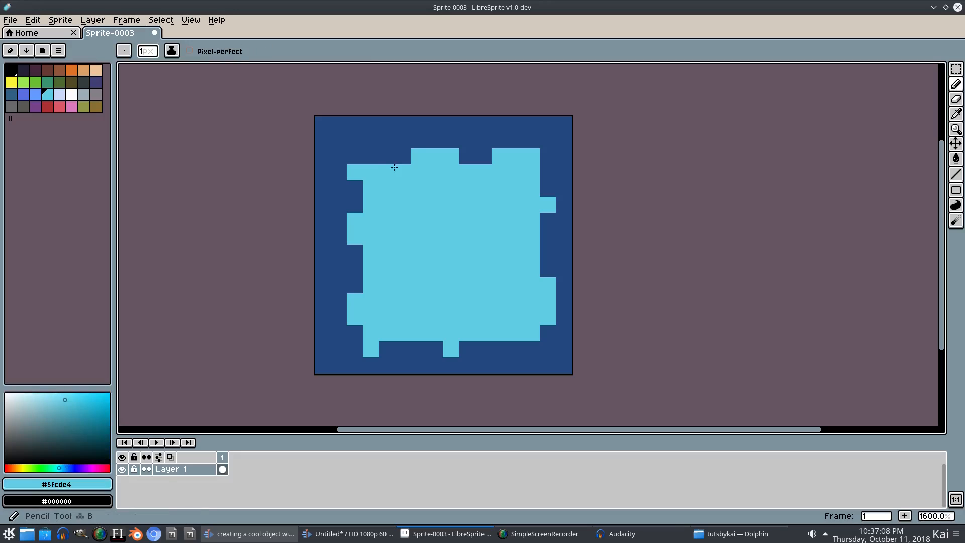
mouse_move(408, 158)
mouse_down()
mouse_move(362, 159)
mouse_move(381, 146)
mouse_up()
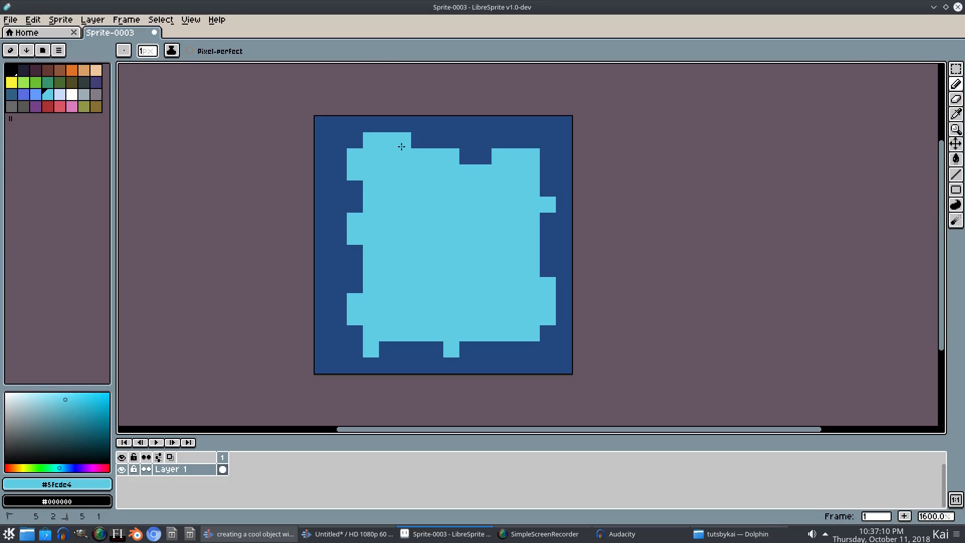
drag(486, 161, 498, 146)
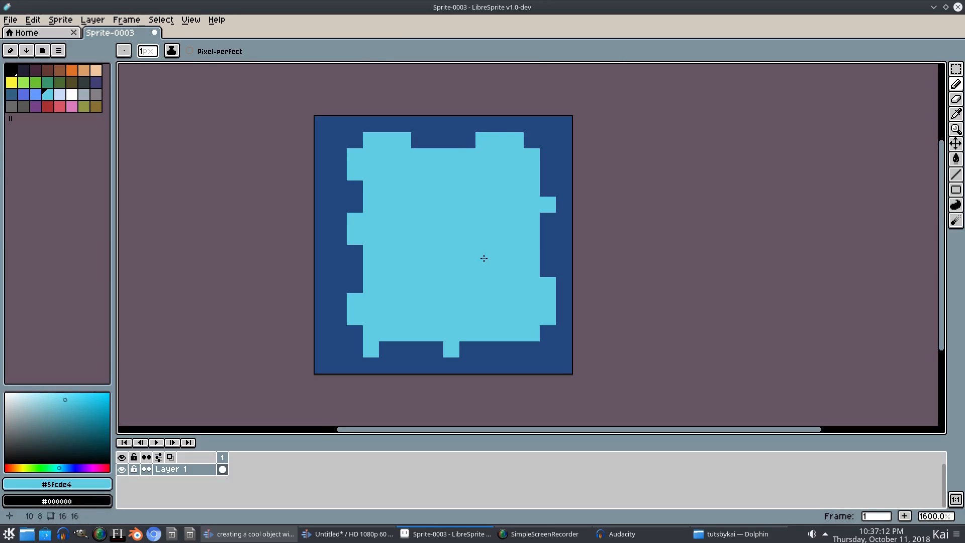
drag(459, 348, 479, 348)
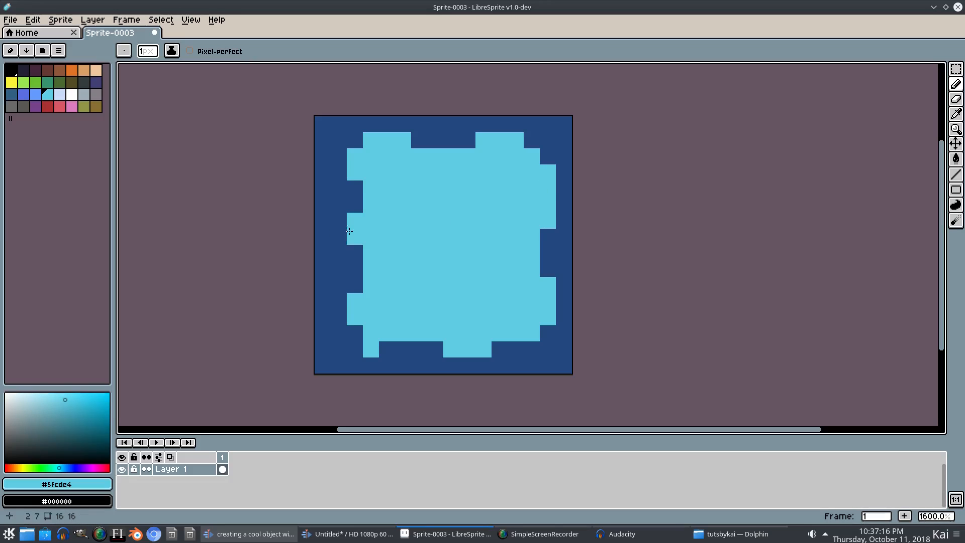
click(355, 189)
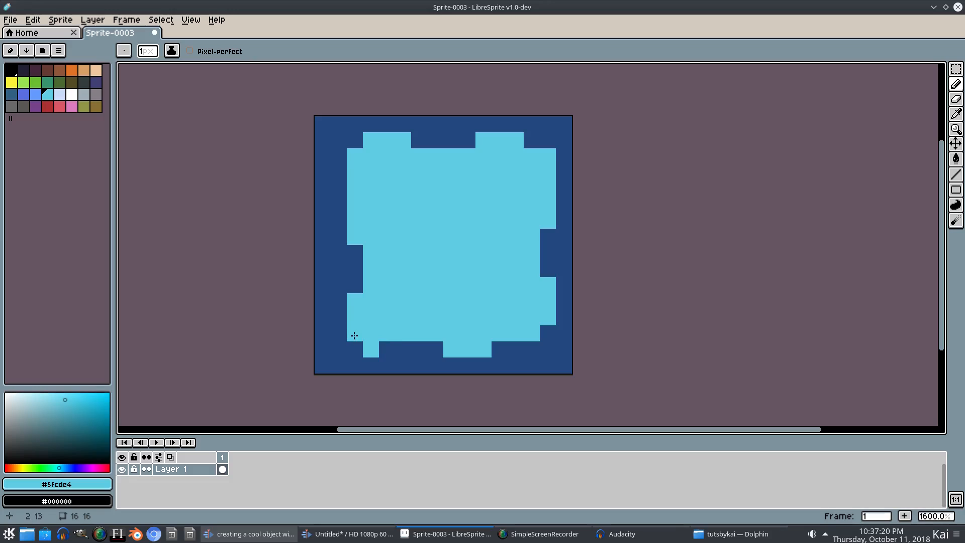
click(387, 350)
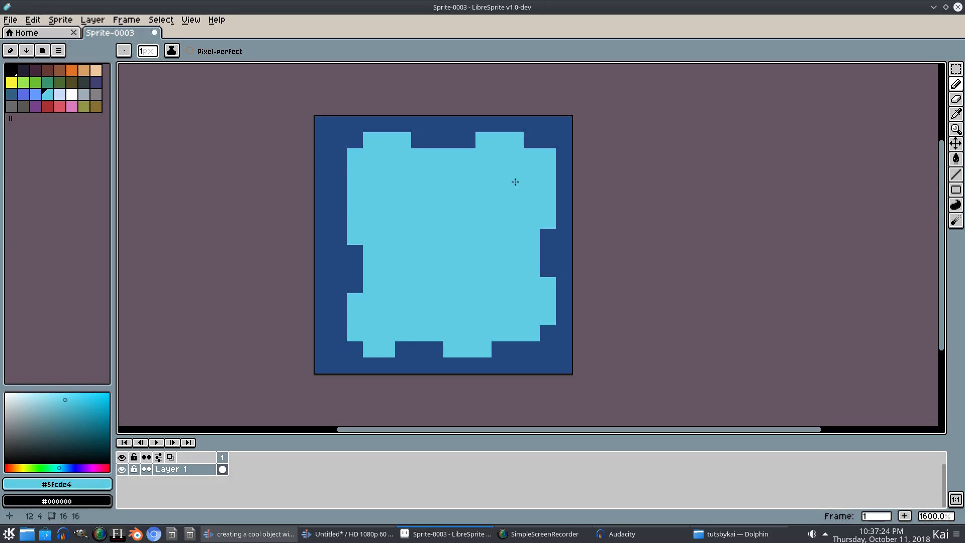
drag(337, 179, 343, 237)
key(ctrl+z)
key(ctrl+z)
Step: Extend the shape's upper left side with light cyan pixels and trim its right side with the sampled dark blue
drag(338, 188, 339, 202)
scroll(473, 214, down, 1)
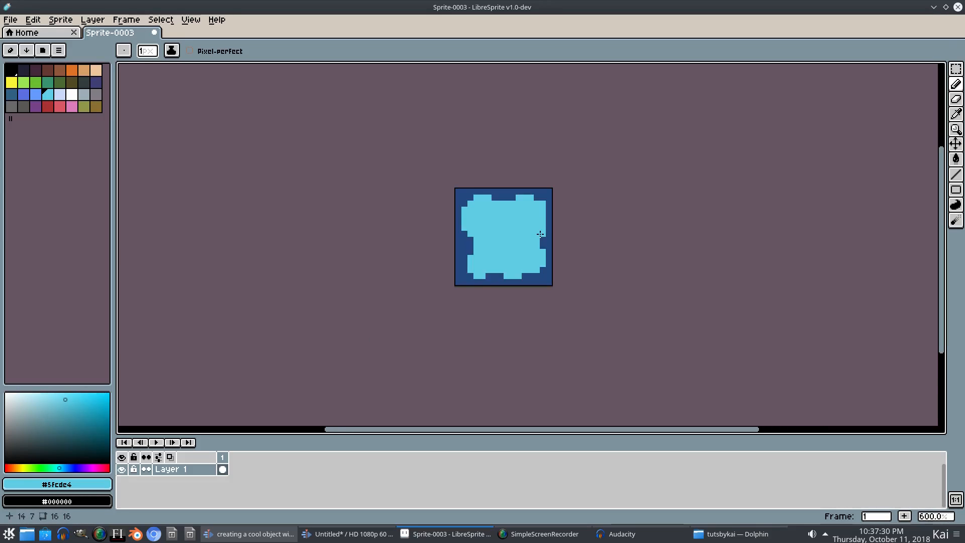
scroll(536, 233, up, 3)
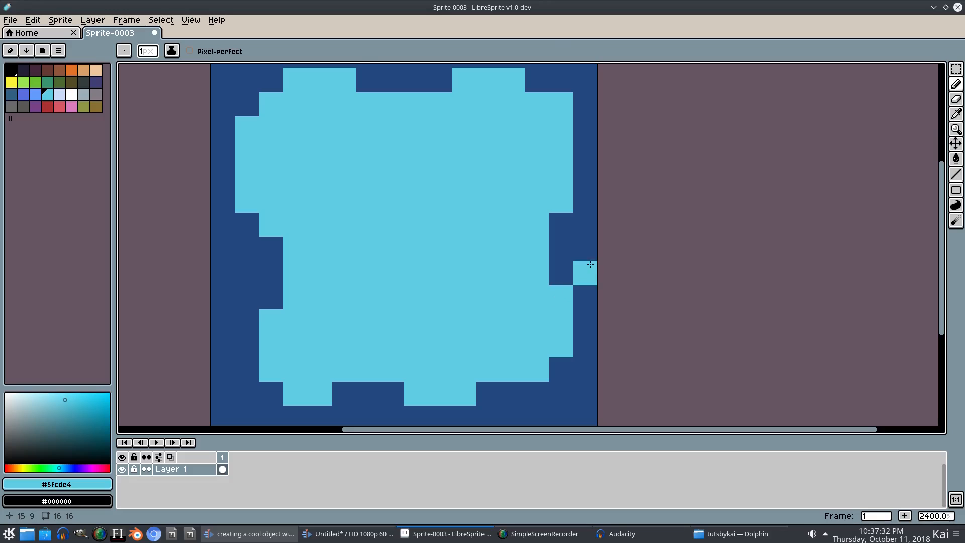
alt+click(564, 246)
scroll(558, 321, down, 2)
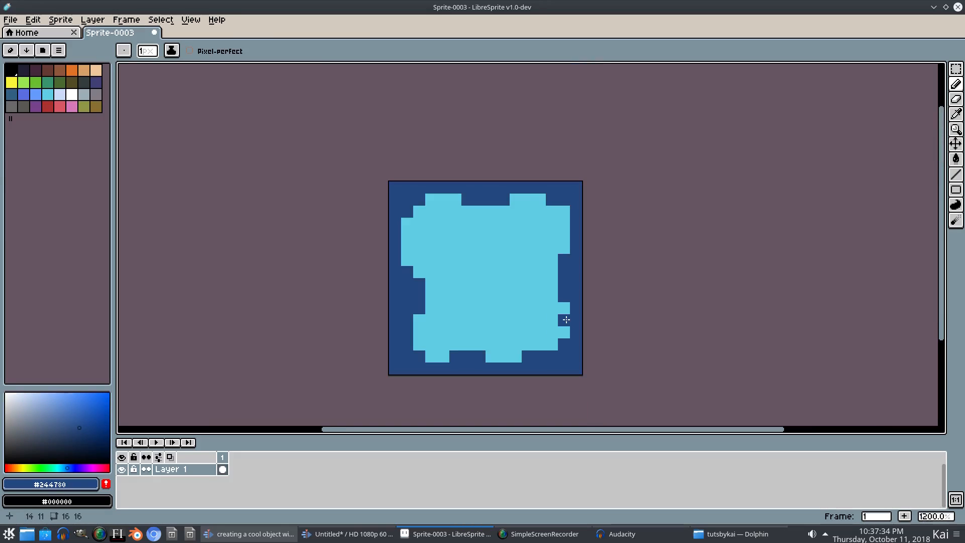
Step: Sample the light cyan and pencil pixels along the shape's lower left side to narrow the notch and widen the bump
scroll(486, 318, up, 2)
alt+click(436, 243)
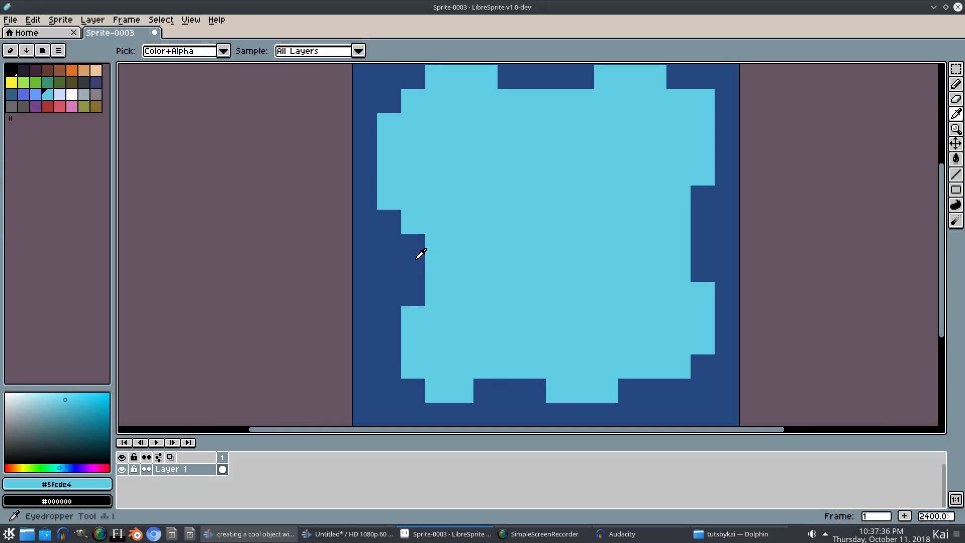
drag(413, 245, 414, 294)
drag(494, 284, 425, 312)
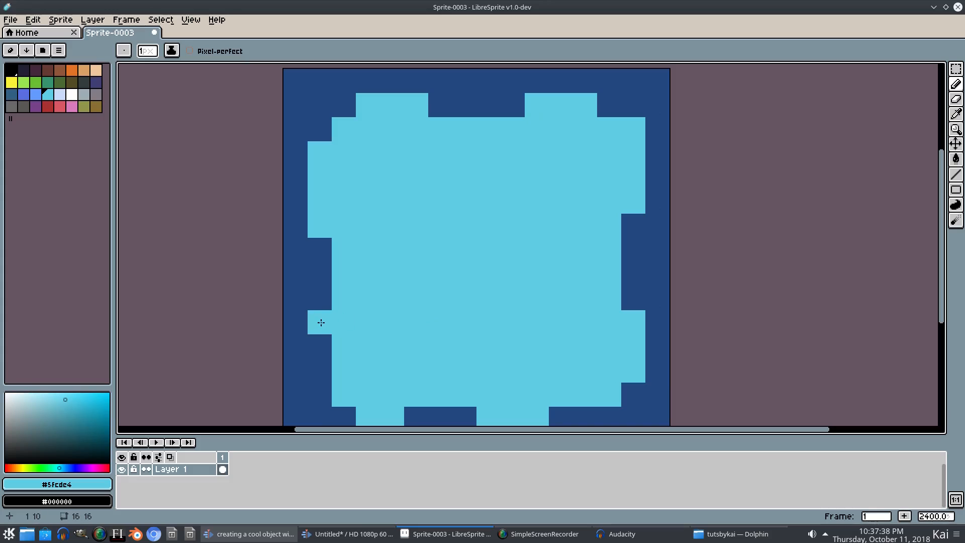
drag(323, 301, 325, 344)
scroll(517, 306, down, 4)
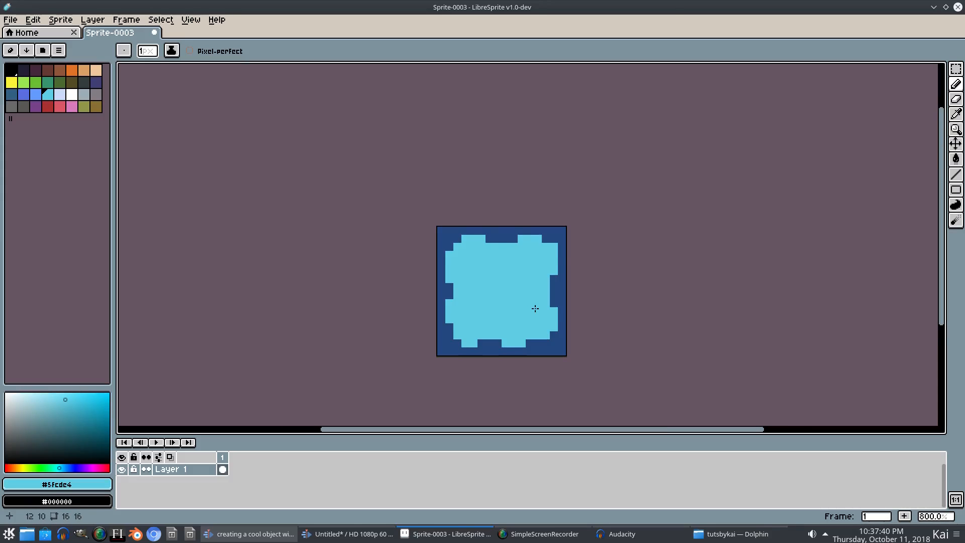
scroll(526, 314, up, 5)
scroll(525, 258, down, 3)
scroll(526, 257, up, 1)
drag(526, 259, 515, 295)
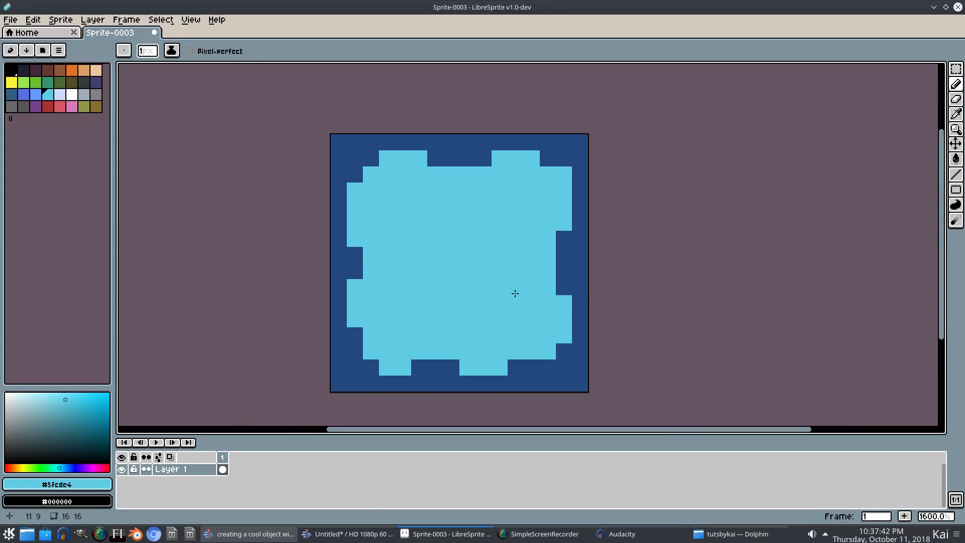
scroll(494, 283, up, 2)
scroll(405, 267, down, 2)
Step: Sample the border's dark blue and lighten it to HSB 217°, 67%, 70% as the pencil colour
click(11, 94)
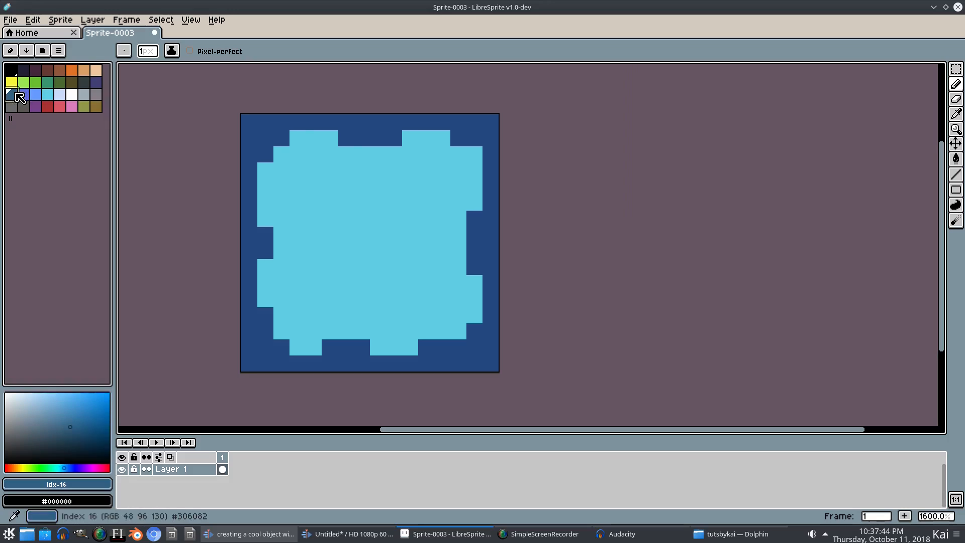
key(i)
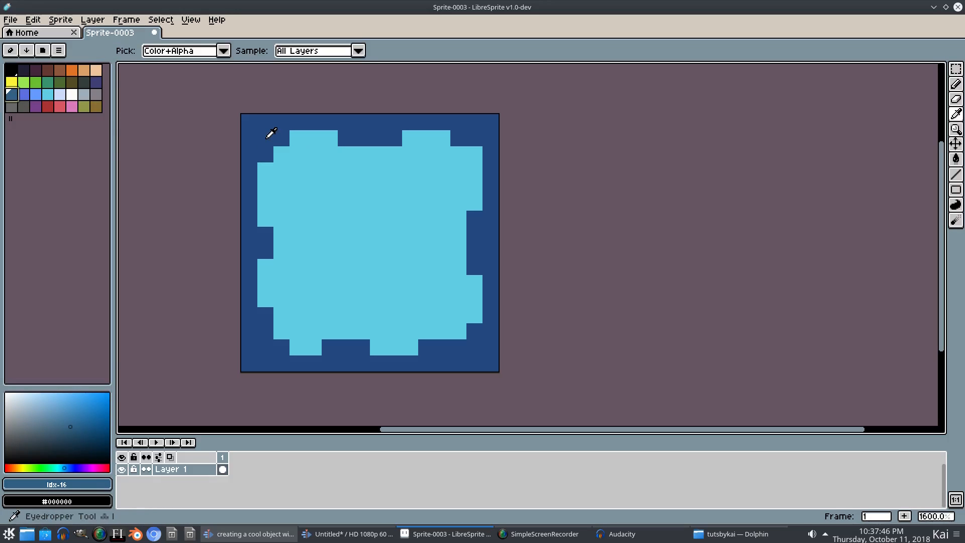
click(269, 134)
click(78, 420)
click(80, 409)
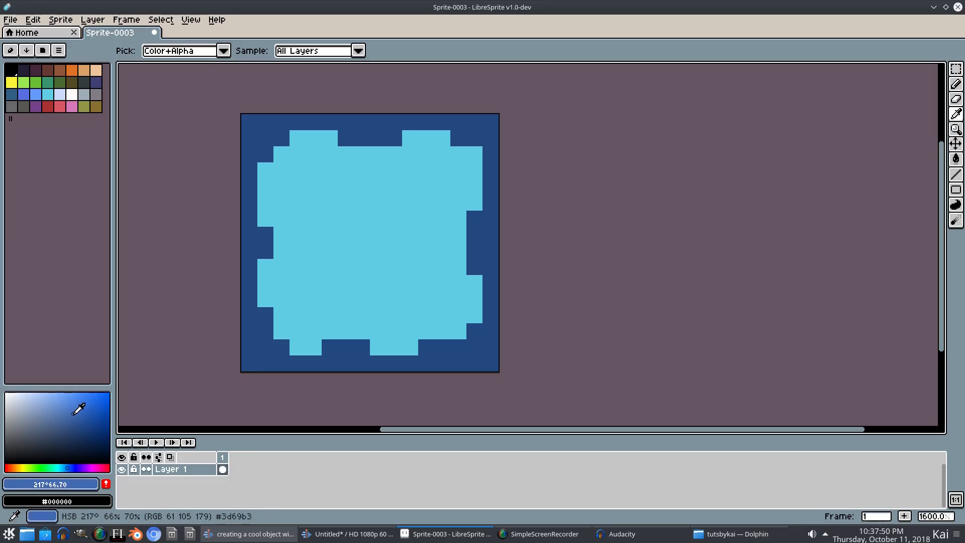
key(b)
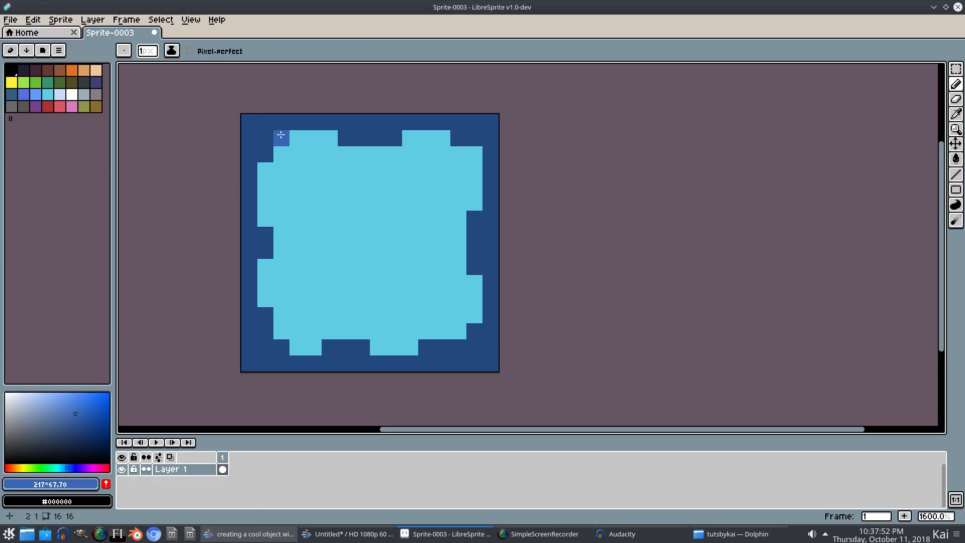
mouse_move(282, 131)
mouse_down()
mouse_move(249, 156)
mouse_move(249, 187)
mouse_up()
click(249, 235)
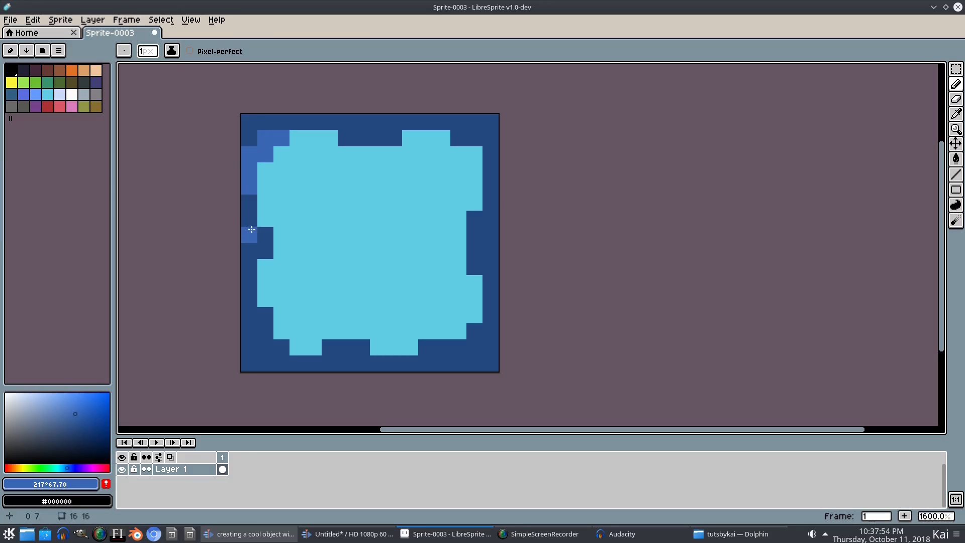
click(269, 244)
drag(250, 279, 265, 349)
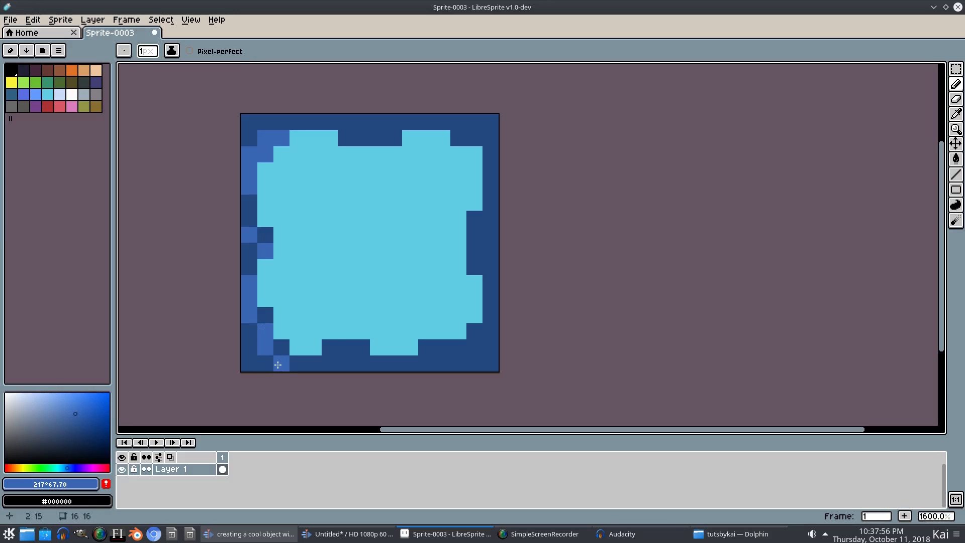
key(v)
key(ctrl+z)
key(ctrl+z)
key(ctrl+z)
key(ctrl+z)
key(ctrl+z)
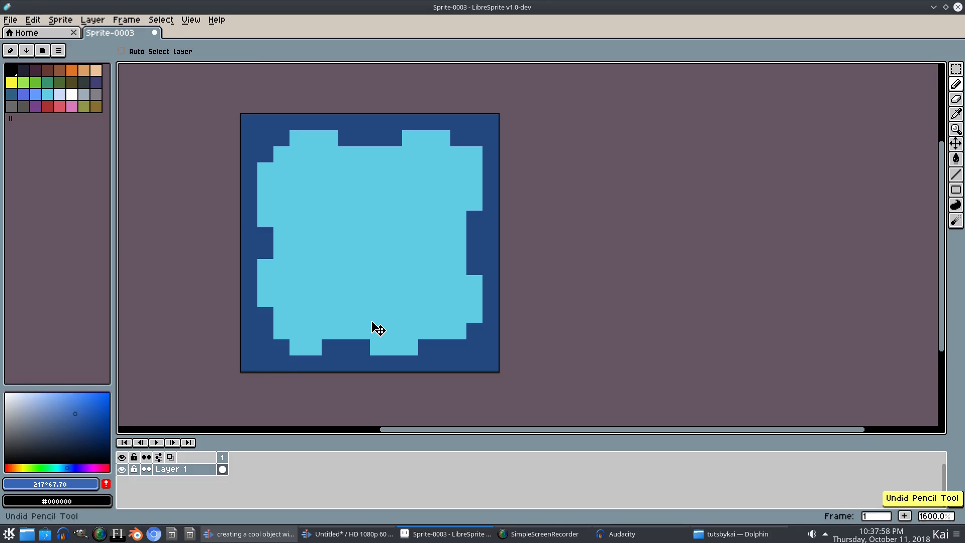
Step: Duplicate the first cel twice so that the animation has three identical frames
key(b)
right_click(223, 472)
click(214, 495)
right_click(226, 469)
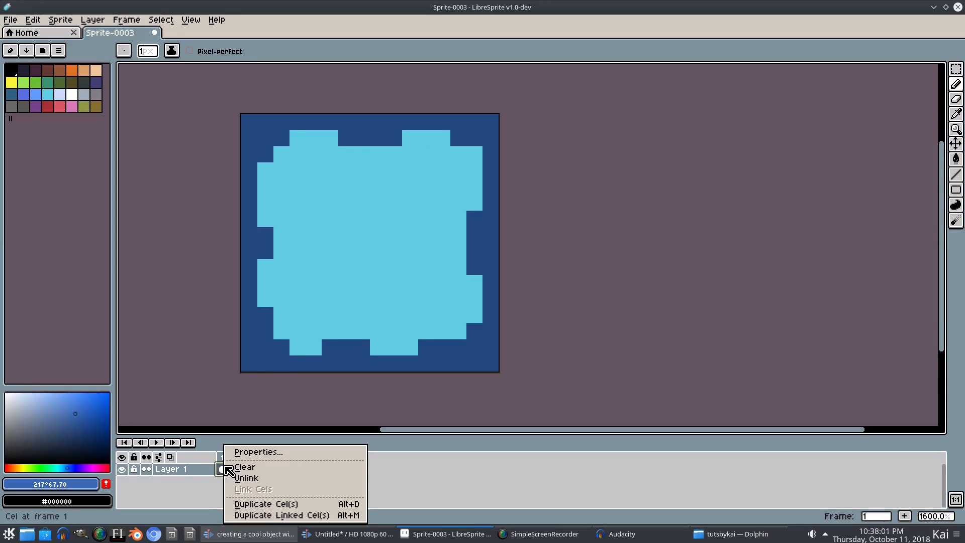
click(261, 504)
right_click(232, 469)
click(284, 504)
right_click(246, 469)
click(403, 486)
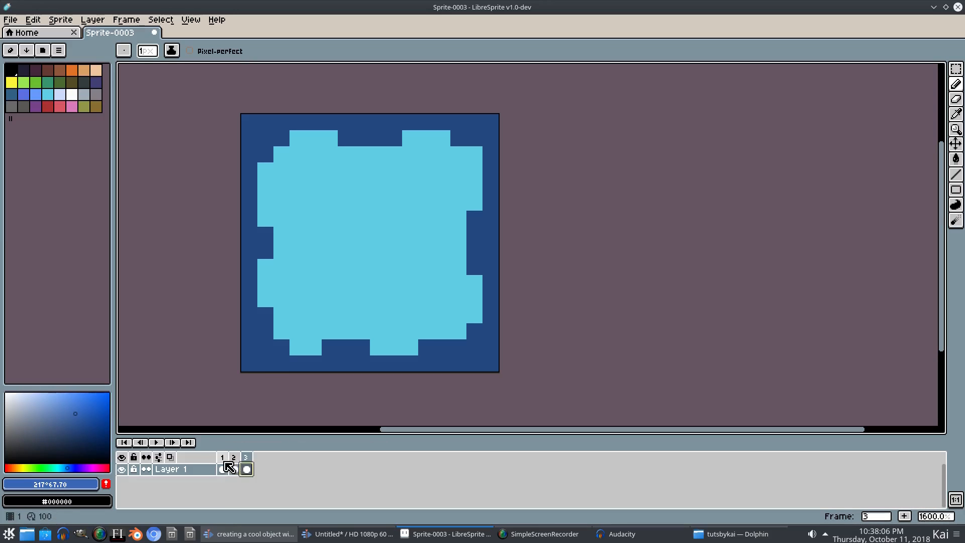
Step: Add more copied frames, undo the surplus so the animation has five, and return to frame 1
key(alt+n)
key(alt+n)
key(alt+n)
key(alt+n)
key(alt+n)
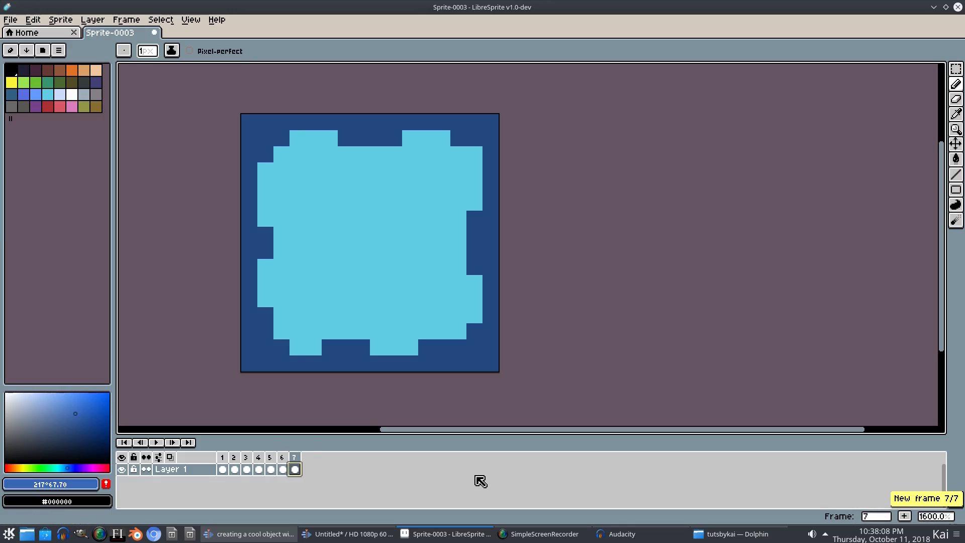
key(ctrl+z)
key(ctrl+z)
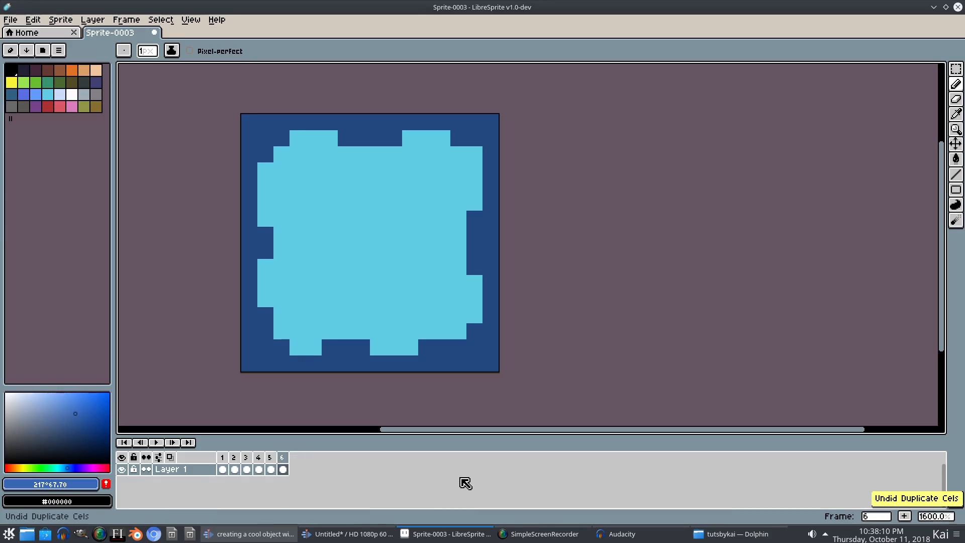
key(ctrl+z)
click(222, 469)
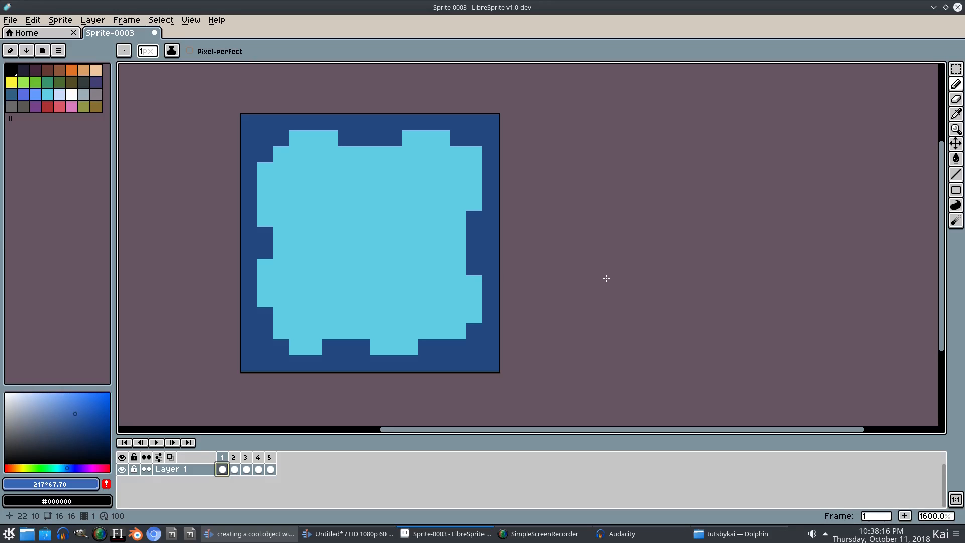
Step: Pencil lighter blue highlight pixels along the border's upper left side and top edge on frame 1
mouse_move(266, 235)
mouse_down()
mouse_move(249, 218)
mouse_move(252, 181)
mouse_move(278, 125)
mouse_move(406, 130)
mouse_move(368, 122)
mouse_move(395, 123)
mouse_up()
key(ctrl+z)
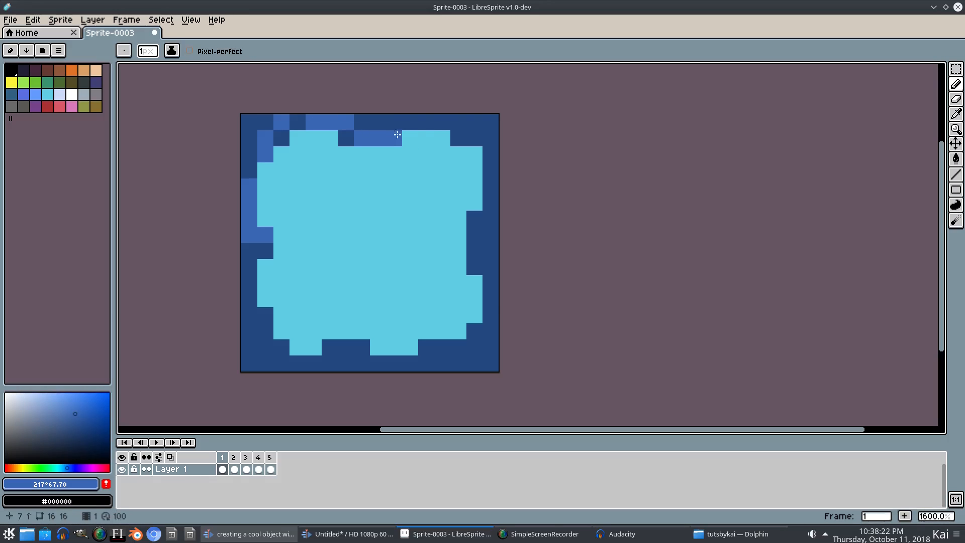
click(458, 121)
click(474, 138)
click(490, 122)
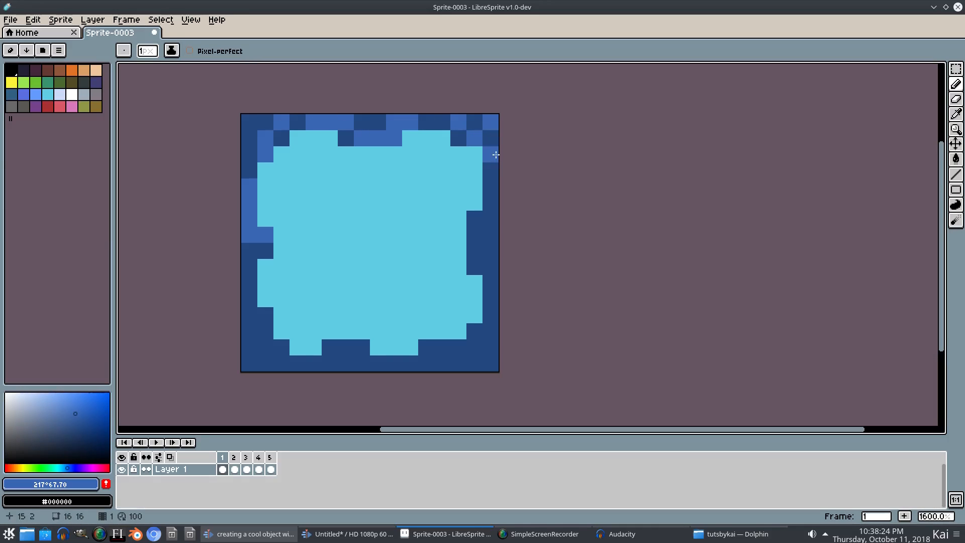
Step: Pencil scattered lighter blue pixels down the border's right side
drag(490, 154, 491, 186)
click(493, 216)
drag(474, 234, 490, 234)
click(491, 267)
click(496, 318)
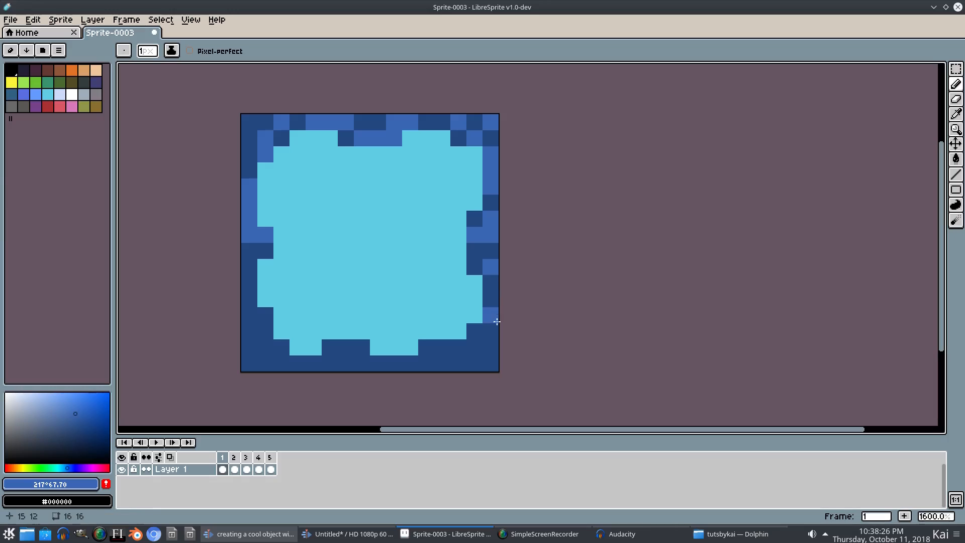
click(491, 331)
Step: Pencil scattered lighter blue pixels along the border's bottom edge
click(474, 363)
click(458, 363)
click(442, 346)
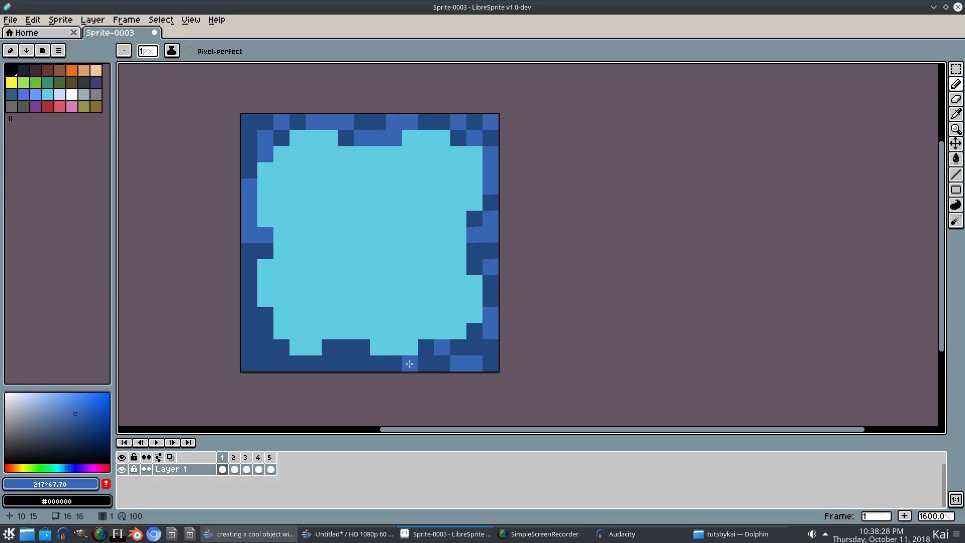
click(394, 363)
click(378, 363)
click(331, 349)
click(265, 346)
click(281, 347)
Step: Pencil lighter blue pixels on the border's lower left side and in its upper left corner
click(249, 330)
click(249, 315)
click(249, 266)
click(250, 282)
click(250, 122)
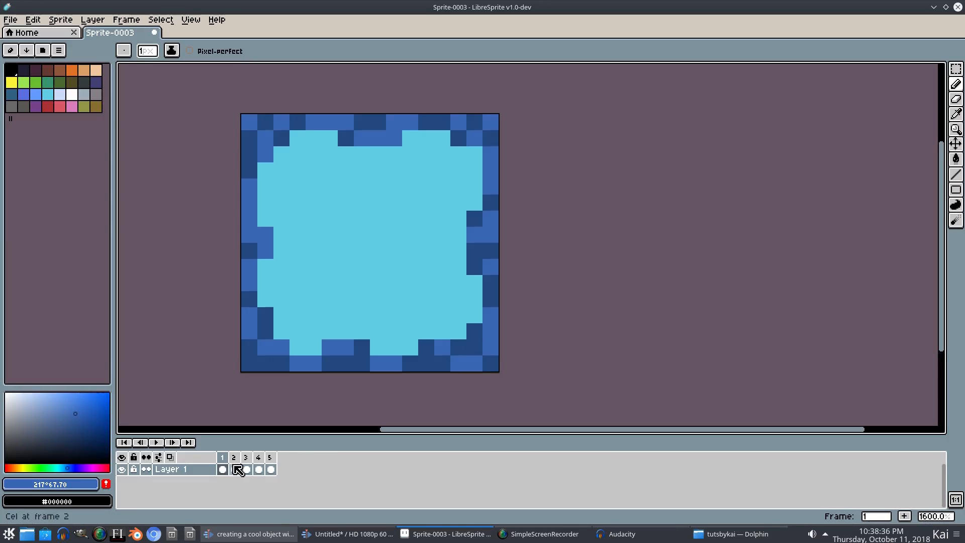
click(234, 456)
key(Left)
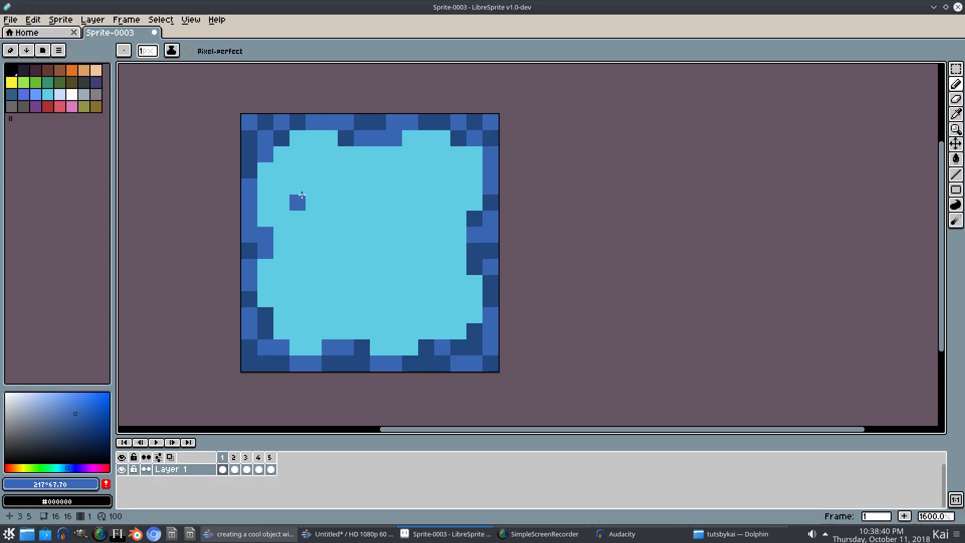
Step: Sample the border's dark blue and adjust it to a bright blue, HSB 195°, 74%, 91%
key(i)
click(251, 162)
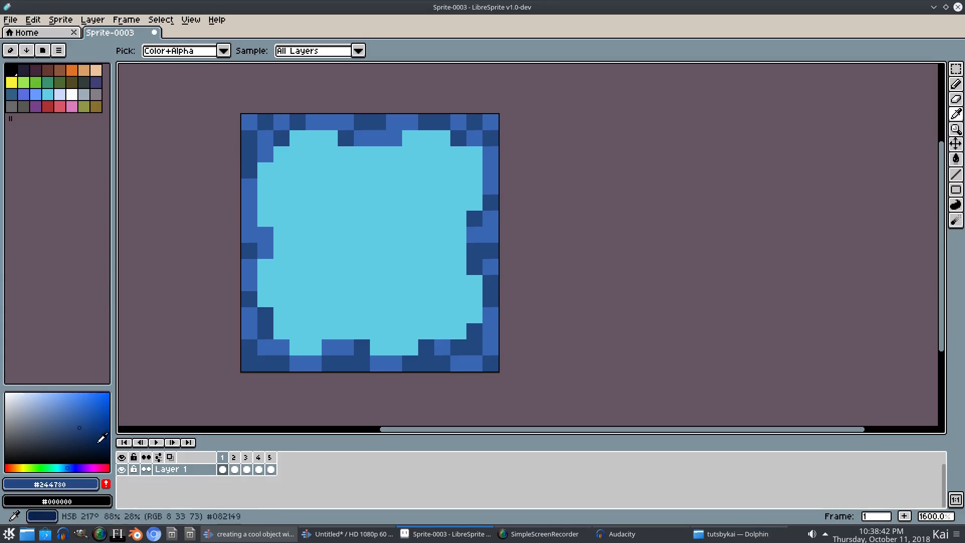
drag(81, 417, 70, 392)
click(254, 168)
drag(73, 467, 67, 467)
drag(75, 409, 91, 392)
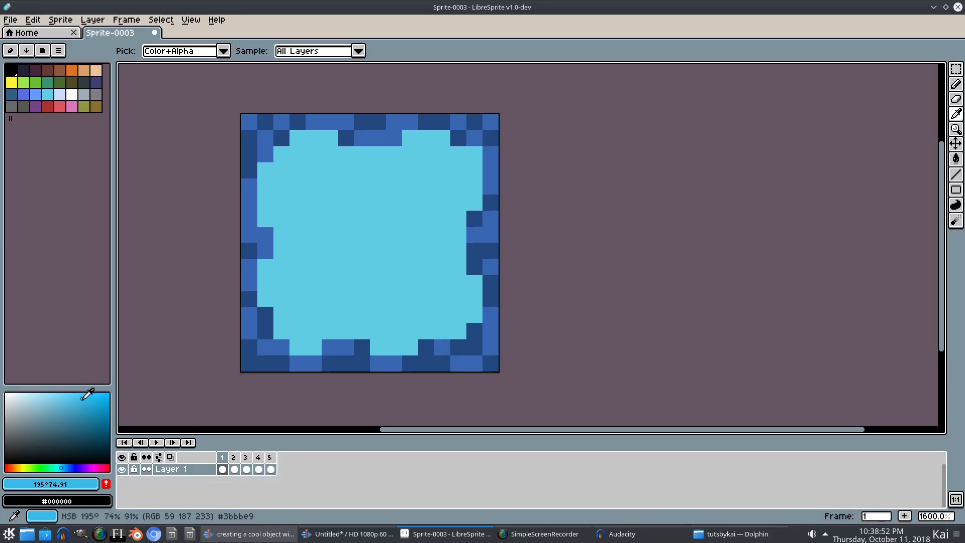
Step: Fill the tile's centre with the bright blue using the Paint Bucket and check it at different zoom levels
key(g)
click(349, 233)
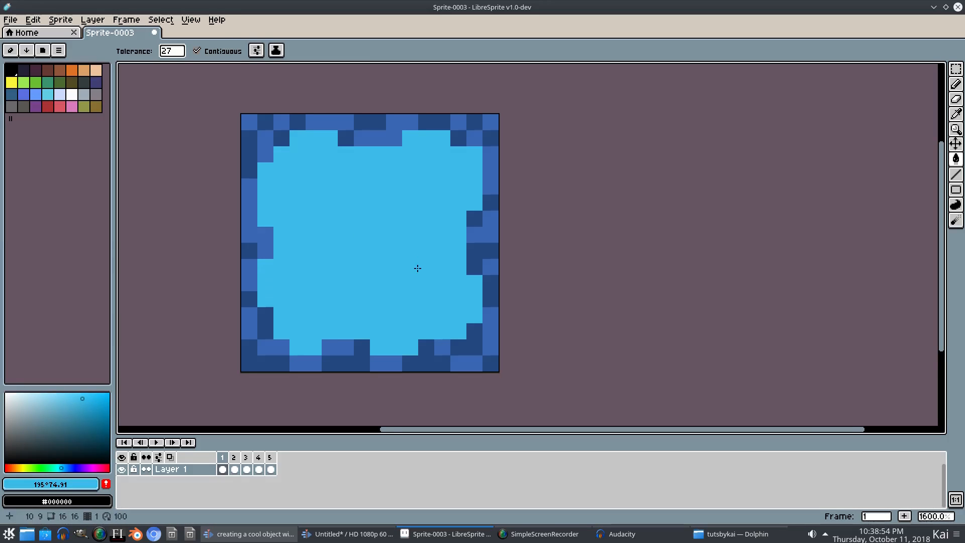
scroll(404, 271, down, 5)
scroll(405, 271, up, 5)
scroll(432, 250, down, 2)
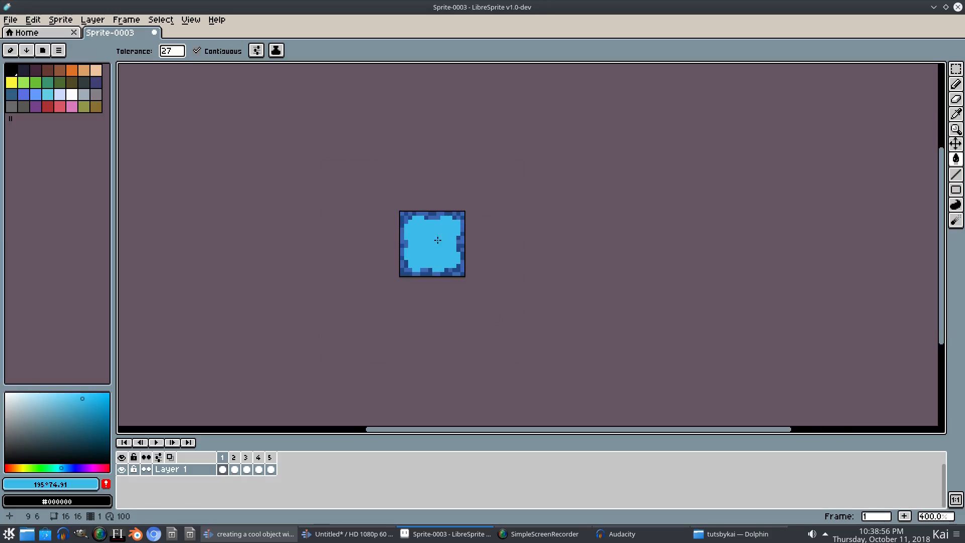
scroll(433, 248, up, 2)
scroll(498, 196, up, 1)
scroll(510, 191, down, 2)
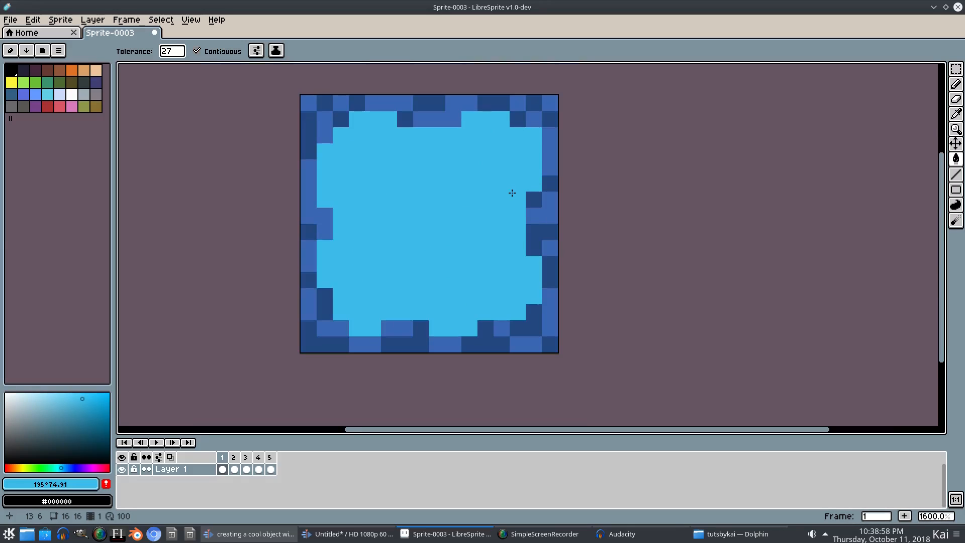
scroll(495, 201, up, 1)
scroll(495, 200, up, 4)
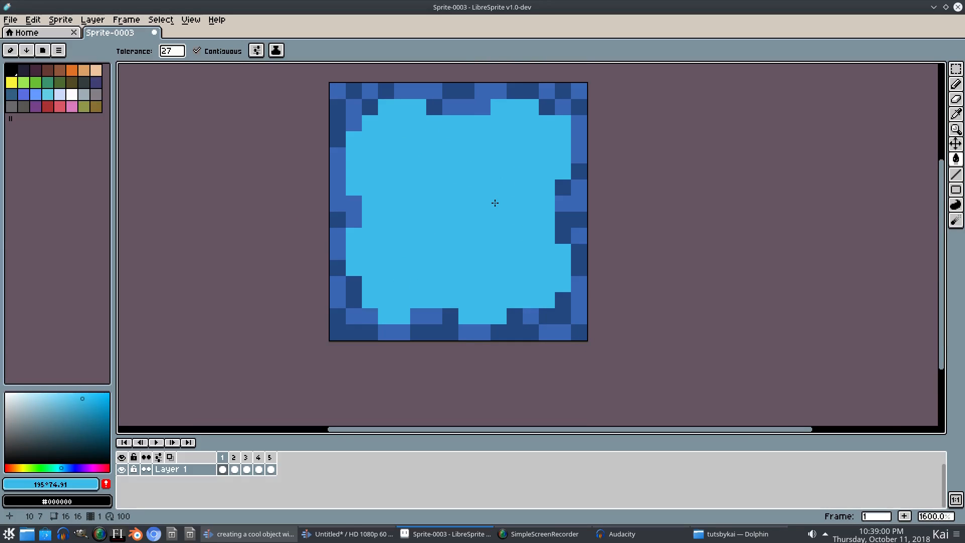
Step: Undo the centre fill and all the lighter blue border pixels on frame 1
key(ctrl+z)
key(ctrl+z)
key(ctrl+z)
key(ctrl+z)
key(ctrl+z)
key(ctrl+z)
key(ctrl+z)
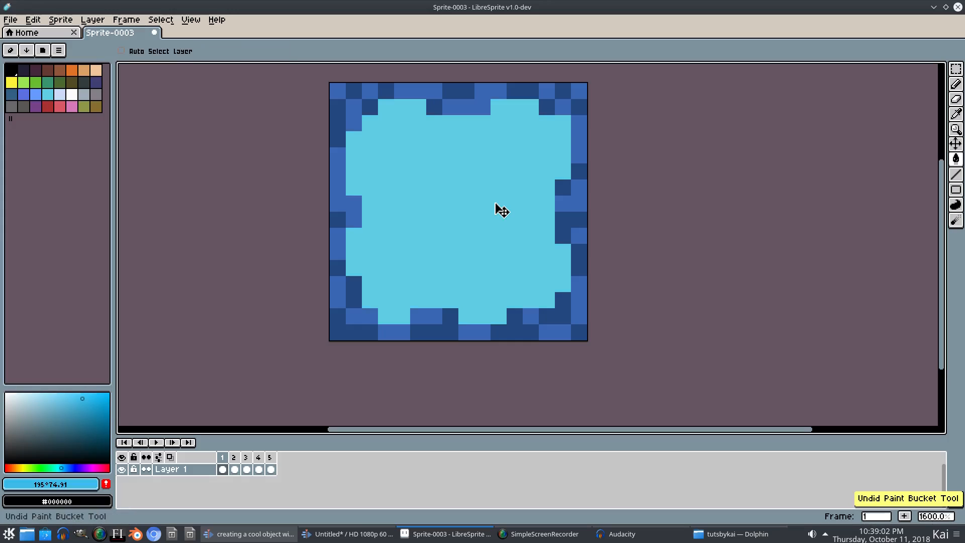
key(ctrl+z)
key(ctrl+z)
key(ctrl+z)
key(ctrl+z)
key(ctrl+z)
key(ctrl+z)
key(ctrl+z)
key(ctrl+z)
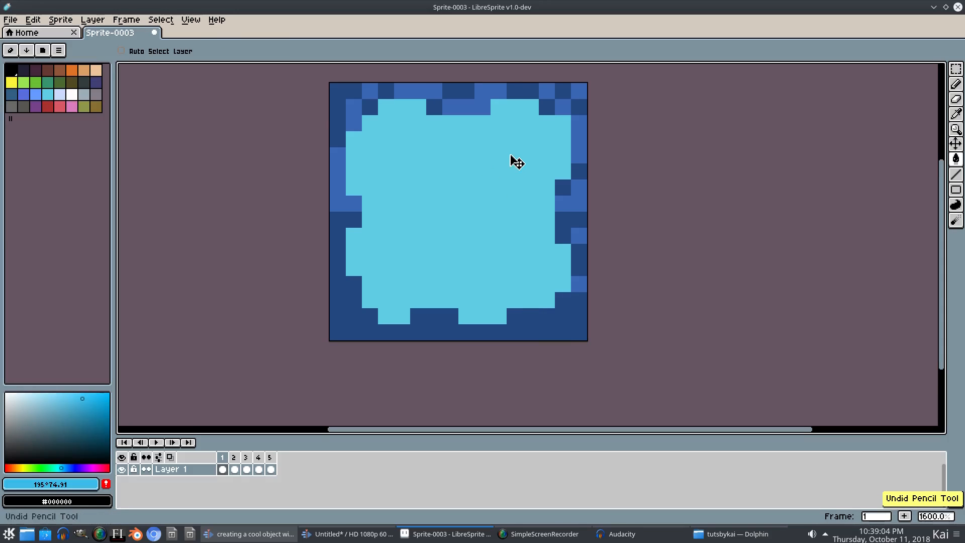
key(ctrl+z)
key(ctrl+z)
key(ctrl+z)
key(ctrl+z)
key(ctrl+z)
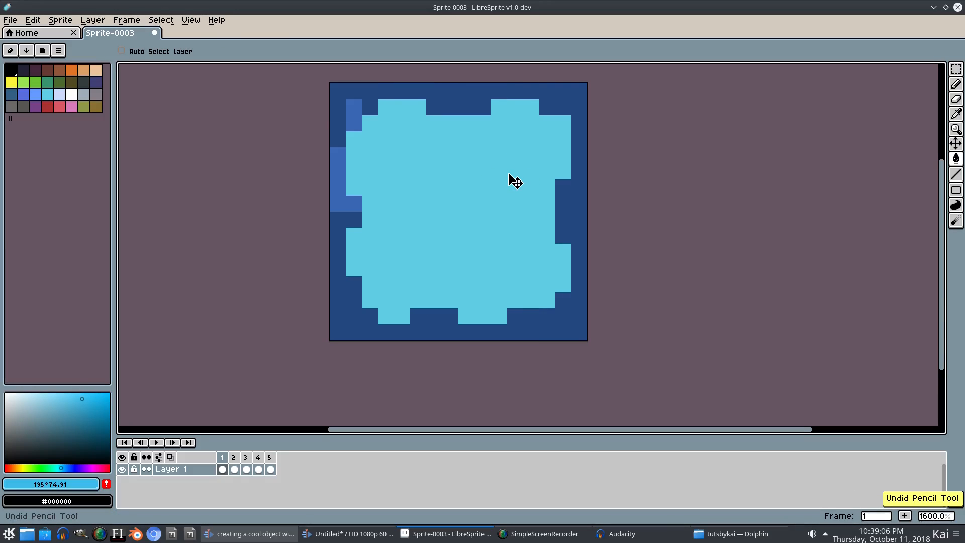
Step: Choose the palette's teal-blue (index 16) and fill the border of frame 1 with it
click(18, 98)
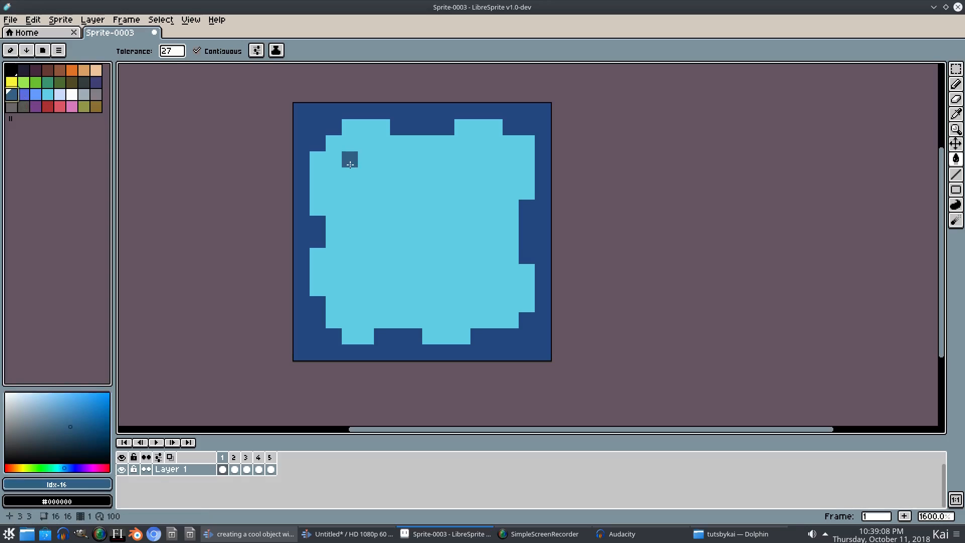
click(339, 122)
scroll(481, 268, down, 3)
scroll(469, 270, up, 3)
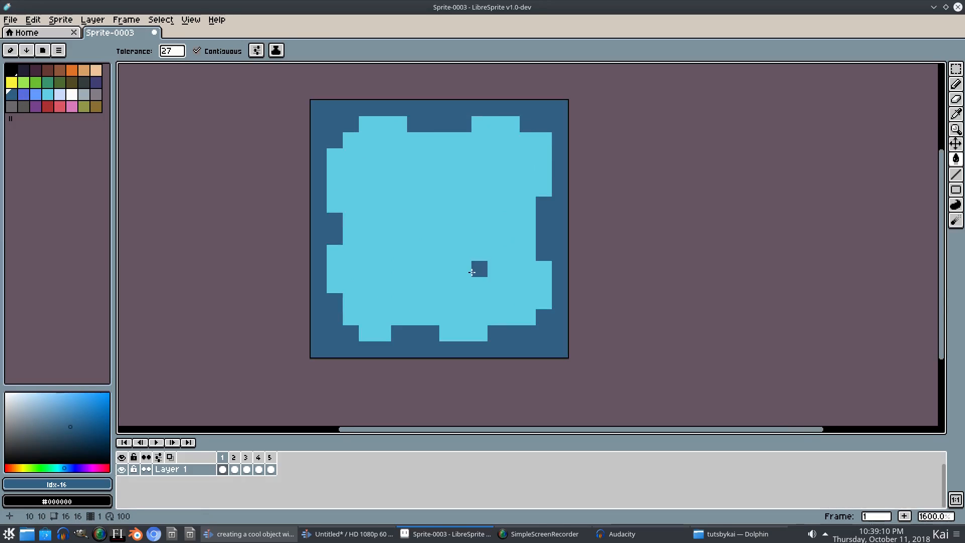
drag(492, 246, 491, 268)
scroll(491, 268, up, 1)
scroll(491, 268, down, 1)
Step: Fill the border with the same teal-blue on the remaining frames
key(Right)
click(336, 162)
key(Right)
key(Right)
key(Right)
key(Right)
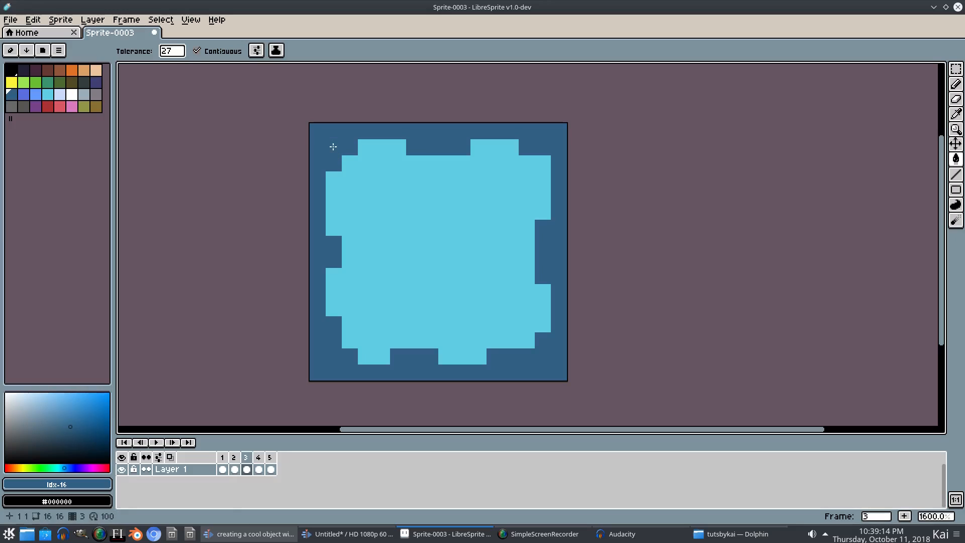
Step: Step through the frames to compare the border colour on each one
key(Right)
key(Right)
key(Right)
key(Right)
key(Right)
key(Right)
key(Right)
key(Right)
key(Right)
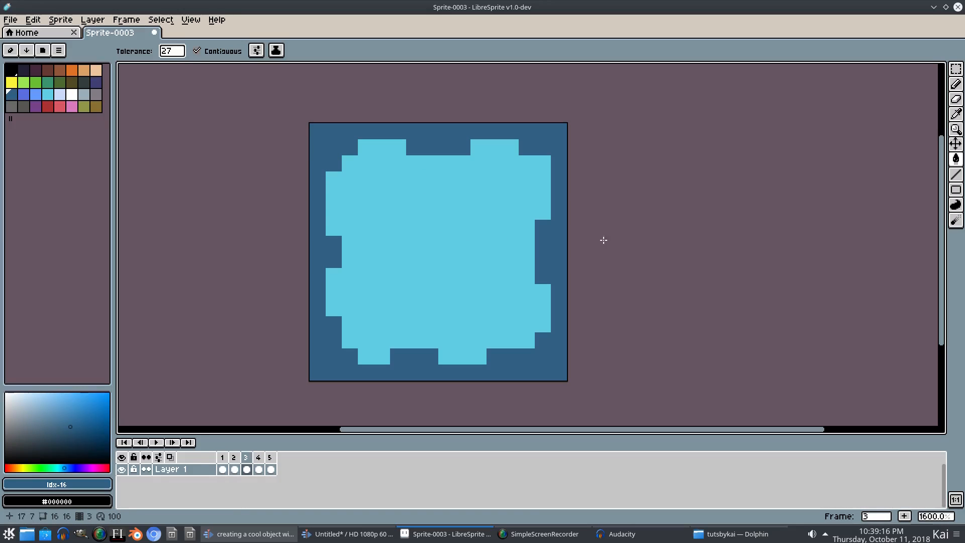
drag(660, 261, 667, 276)
key(Right)
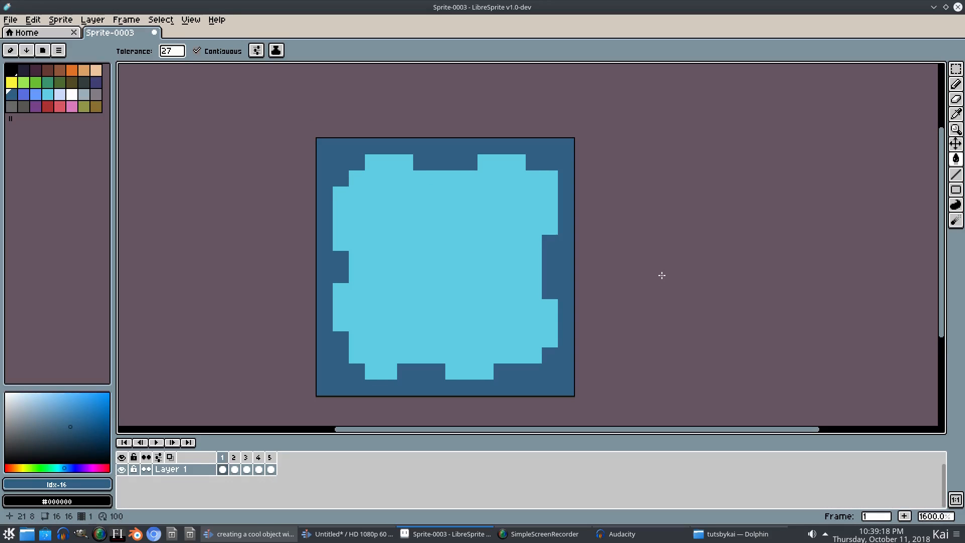
drag(422, 259, 408, 257)
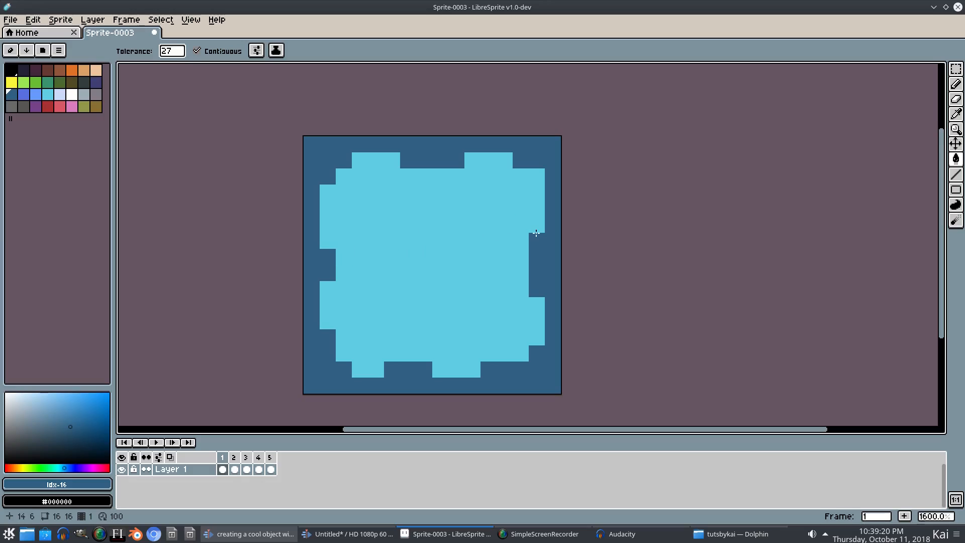
Step: On frame 2, sample the border blue and pencil over the upper three pixels of the upper left bump
key(Right)
key(p)
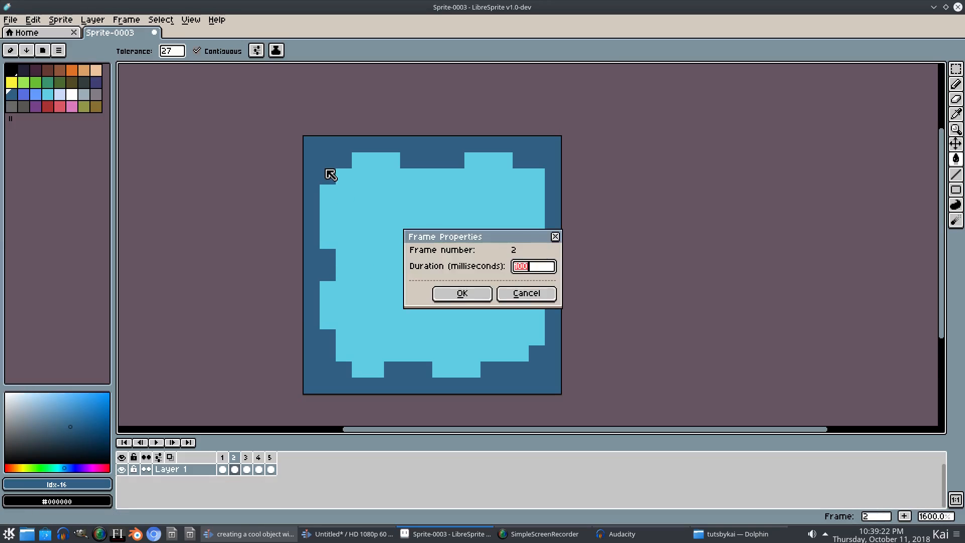
click(546, 298)
key(i)
click(329, 169)
key(b)
click(331, 186)
click(327, 224)
key(v)
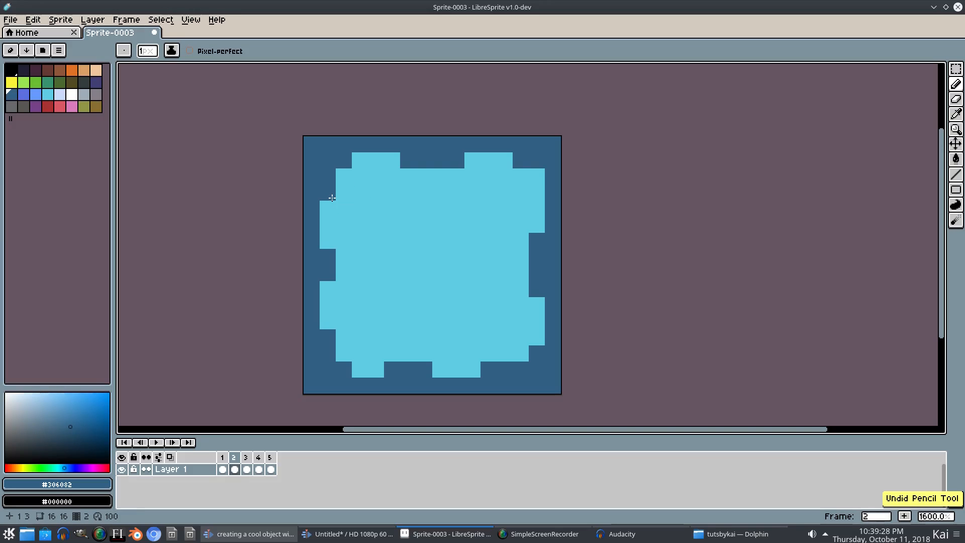
click(327, 224)
Step: Sample the light cyan and pencil over the two-pixel notch on the shape's left side
key(e)
drag(327, 257, 326, 273)
key(ctrl+z)
key(i)
click(345, 249)
key(b)
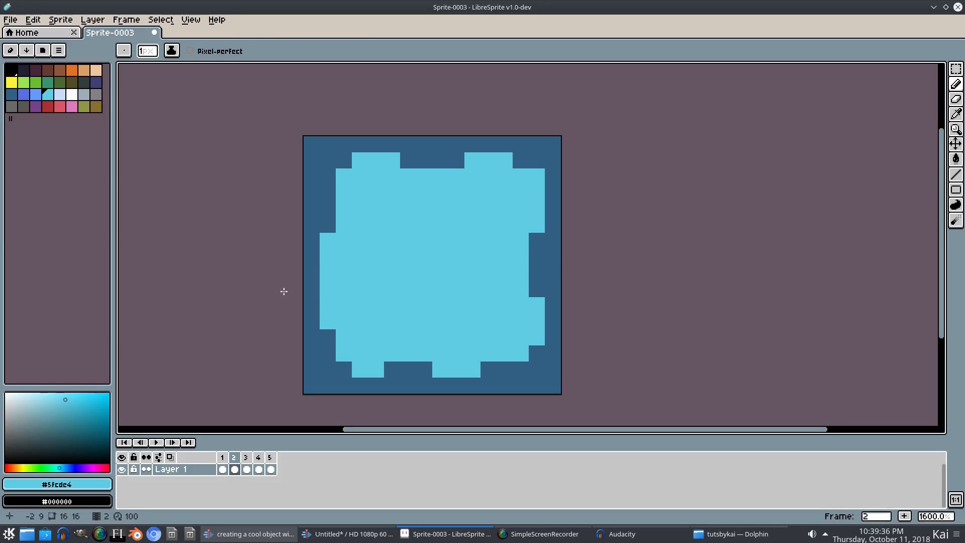
Step: Sample the border blue and pencil over all four pixels of the upper right bump
key(p)
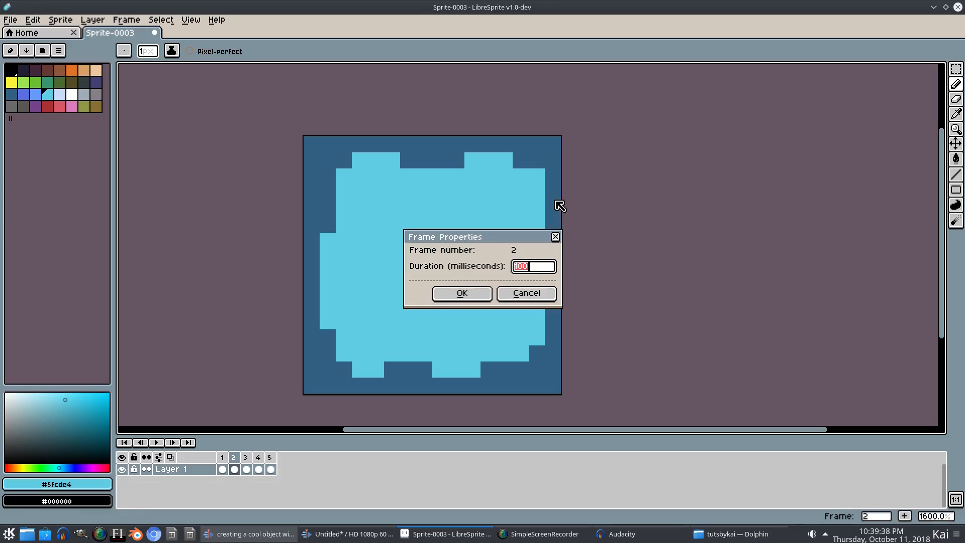
click(535, 292)
key(i)
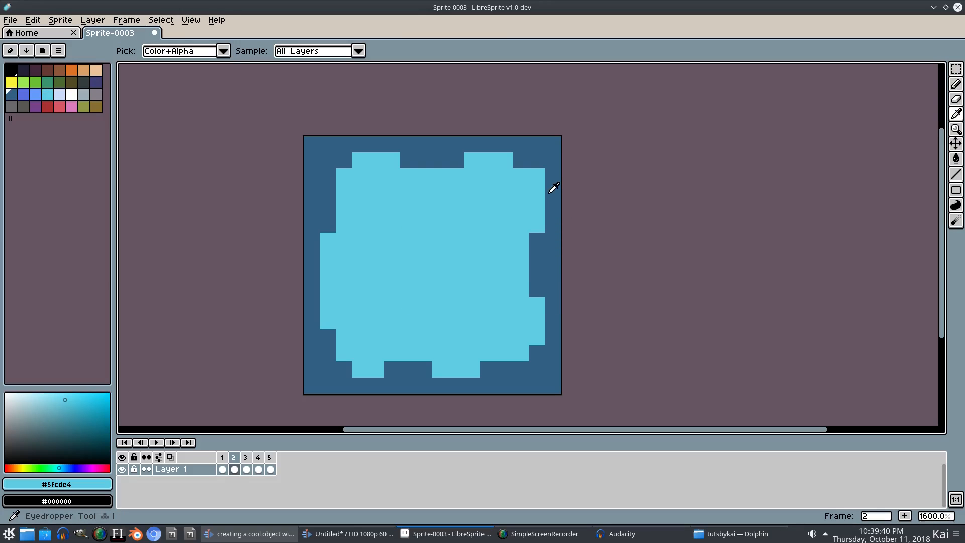
click(550, 191)
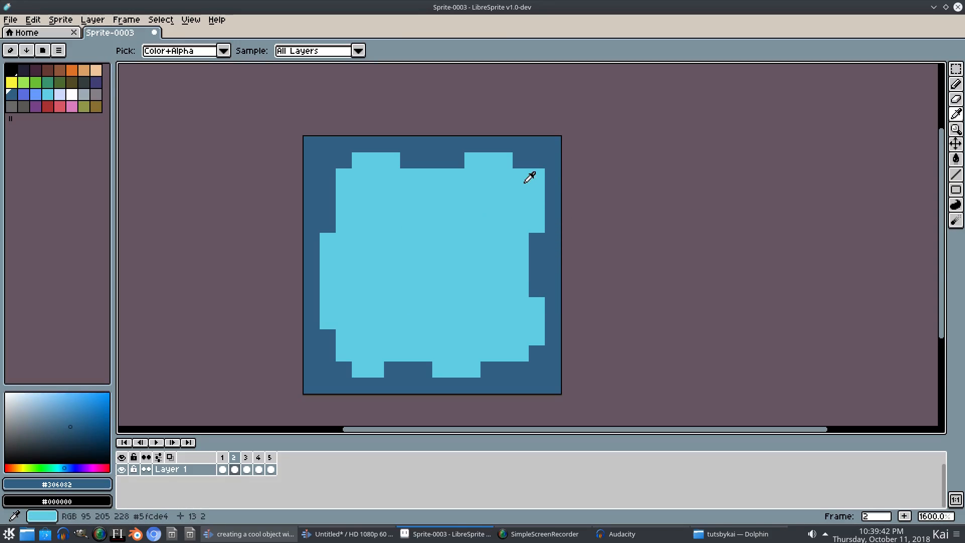
key(b)
drag(536, 176, 535, 211)
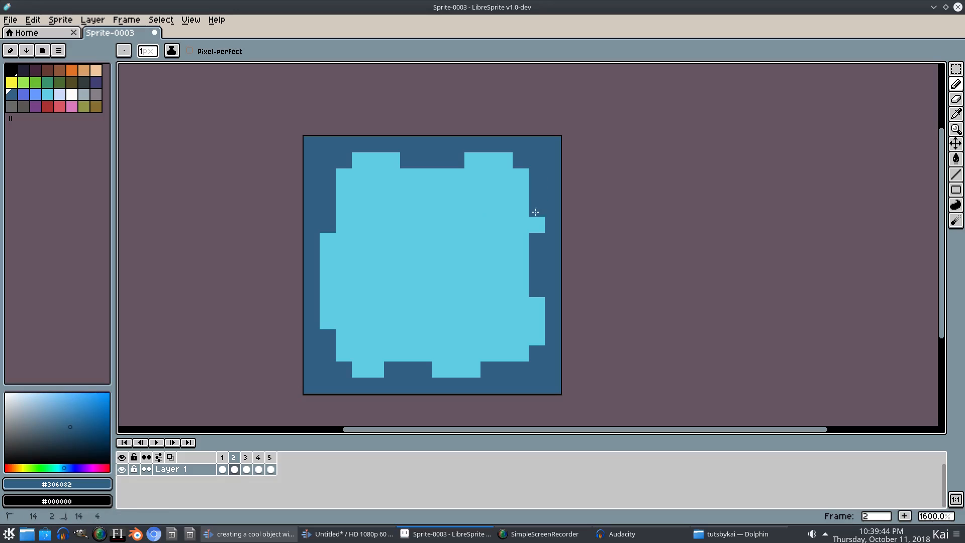
key(p)
click(523, 294)
click(511, 301)
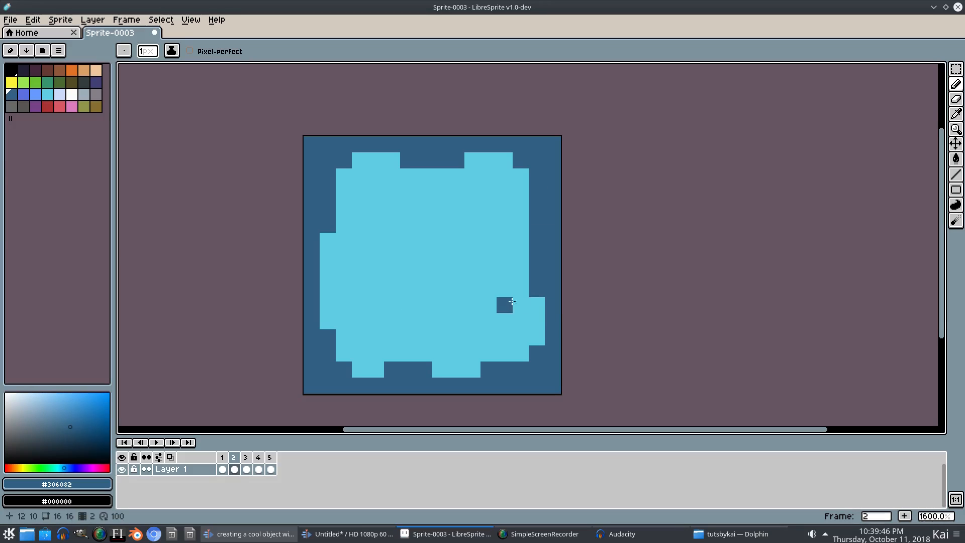
Step: Sample the light cyan and pencil over the four-pixel notch on the shape's right side
alt+click(503, 289)
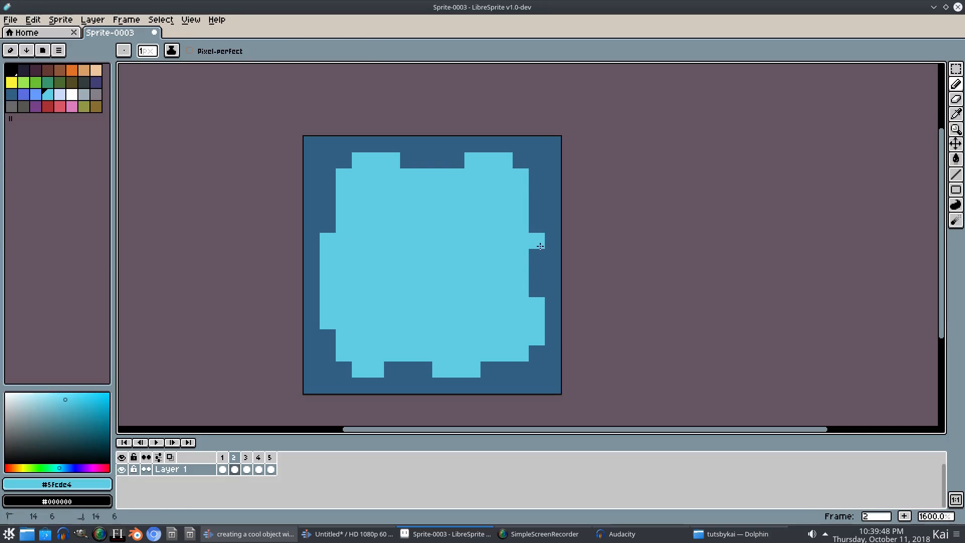
drag(540, 246, 537, 286)
key(p)
click(537, 296)
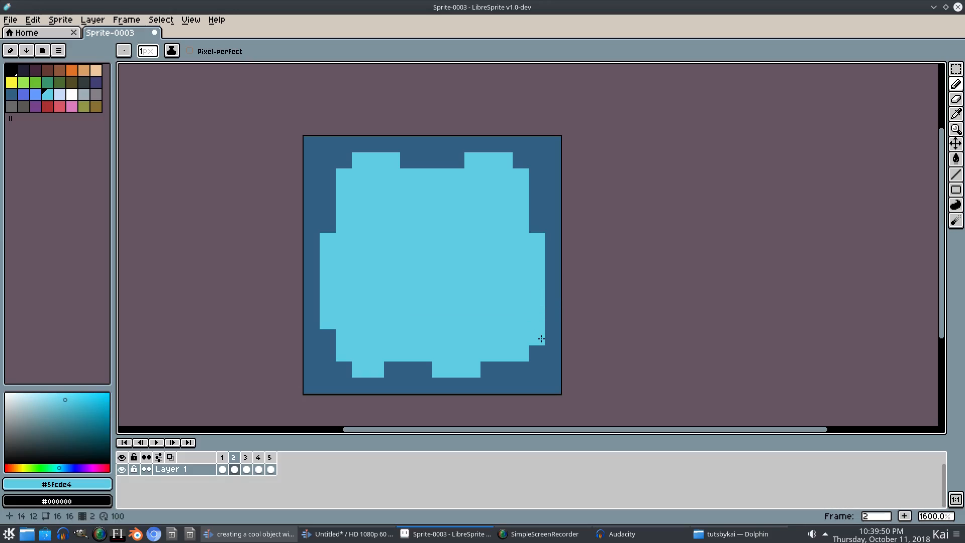
Step: Sample the border blue, pencil over the lower two pixels of the lower right bump, and turn both bottom bumps into notches
alt+click(546, 355)
click(535, 315)
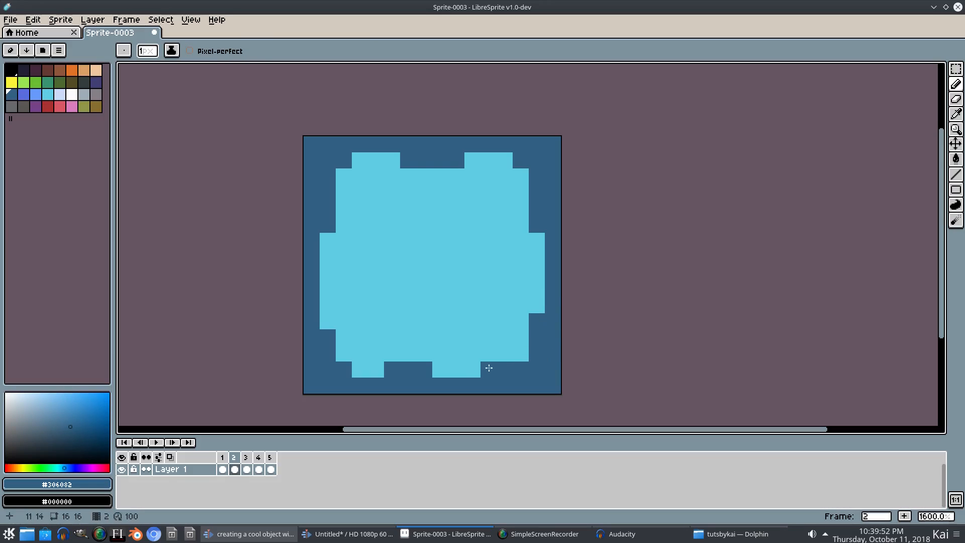
mouse_move(497, 364)
mouse_down()
mouse_move(435, 371)
mouse_move(474, 354)
mouse_up()
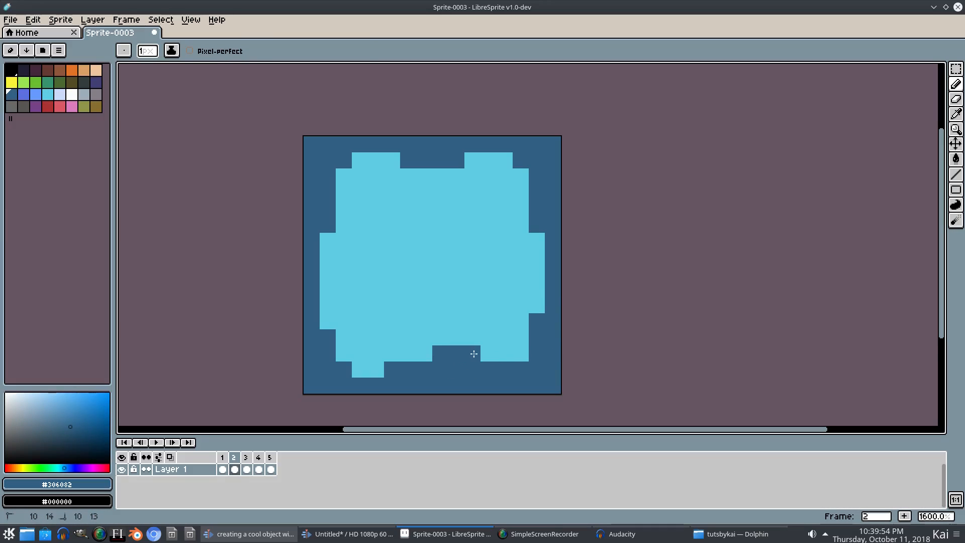
mouse_move(375, 366)
mouse_down()
mouse_move(359, 367)
mouse_move(355, 355)
mouse_up()
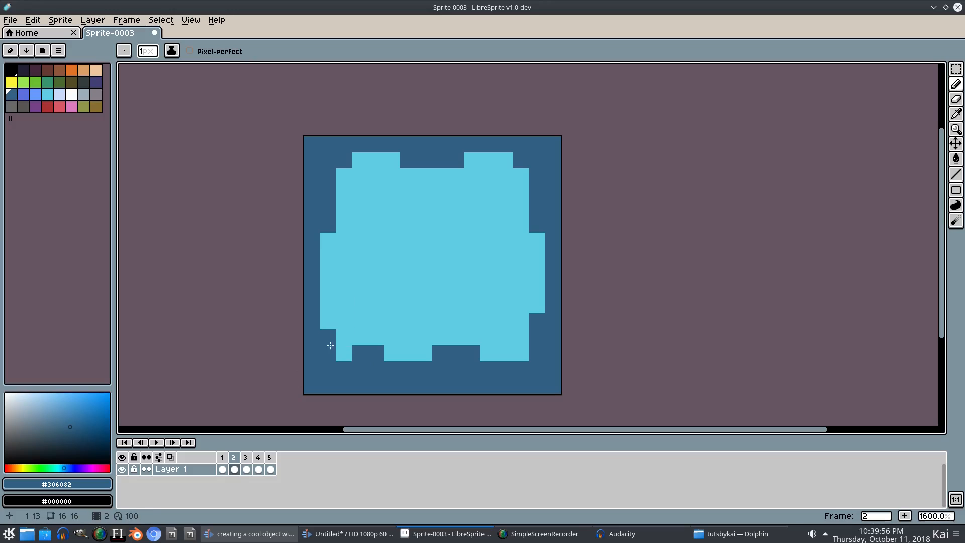
key(p)
click(532, 296)
Step: Sample the light cyan and pencil an outward bump around the shape's lower left and lower right corners
key(i)
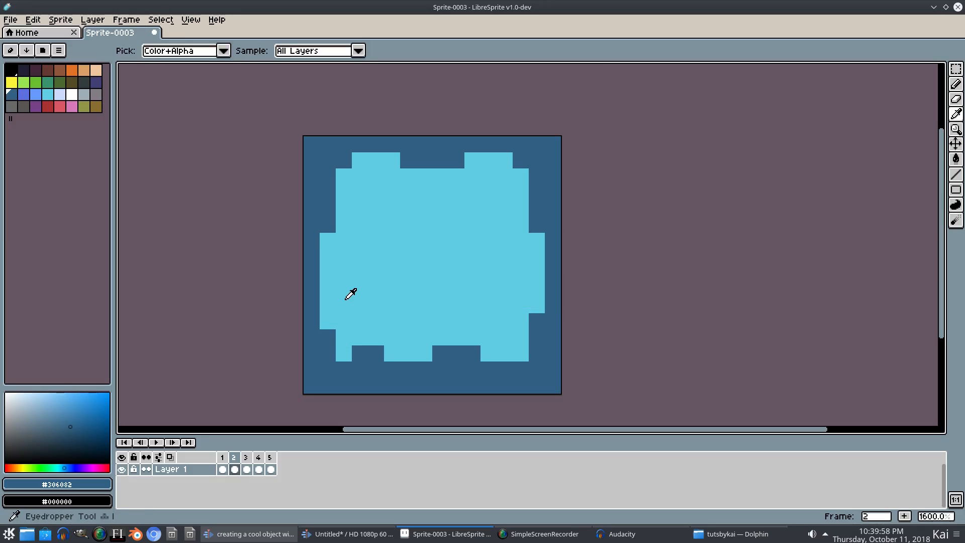
click(340, 332)
key(b)
drag(325, 337, 332, 362)
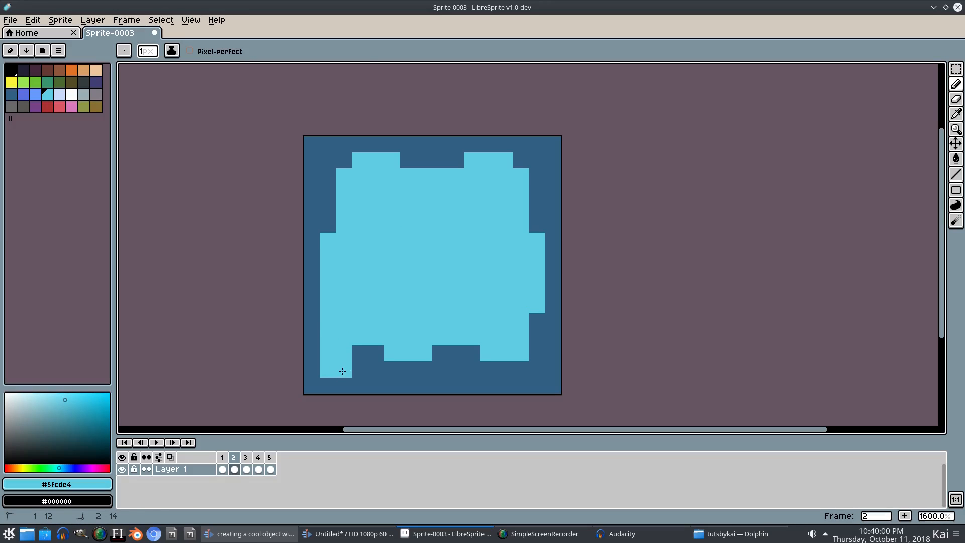
key(ctrl+z)
click(507, 363)
key(ctrl+z)
mouse_move(517, 368)
mouse_down()
mouse_move(538, 364)
mouse_move(539, 344)
mouse_up()
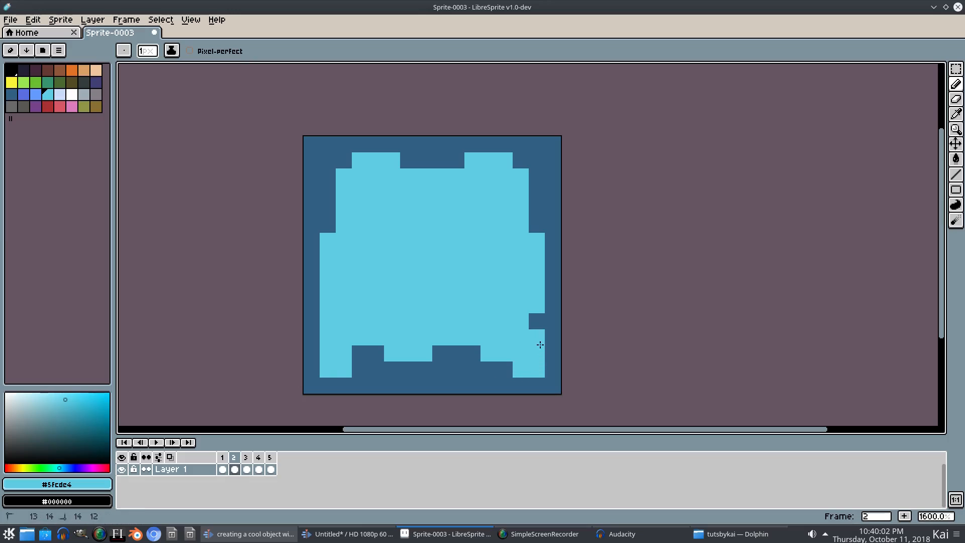
Step: Sample the border blue and pencil one pixel above and one below the notch on the shape's lower right side
key(p)
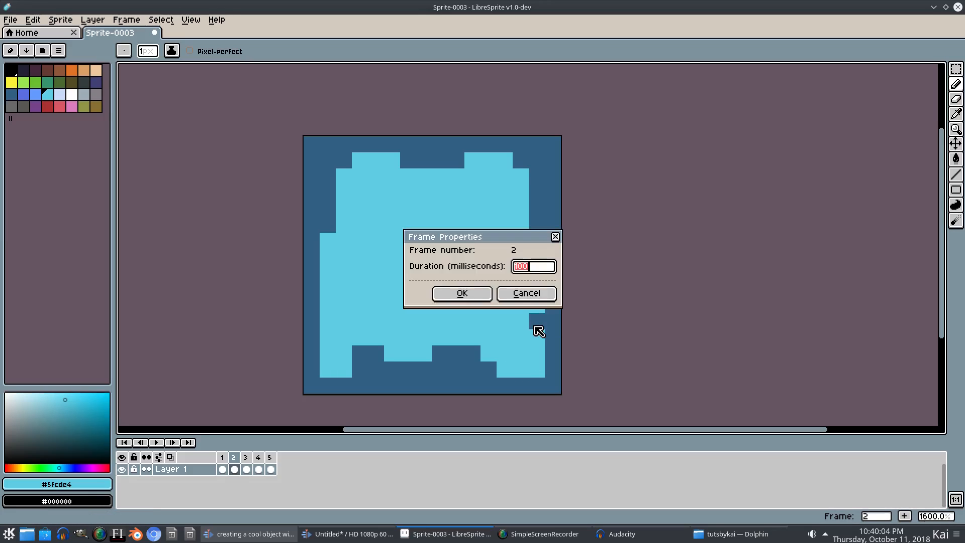
click(536, 293)
key(i)
click(540, 320)
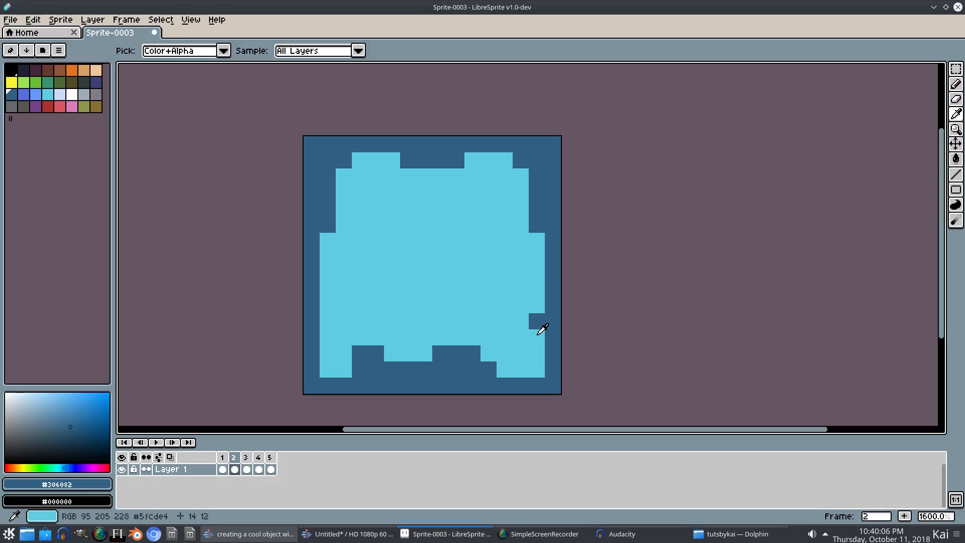
key(b)
click(541, 333)
click(537, 305)
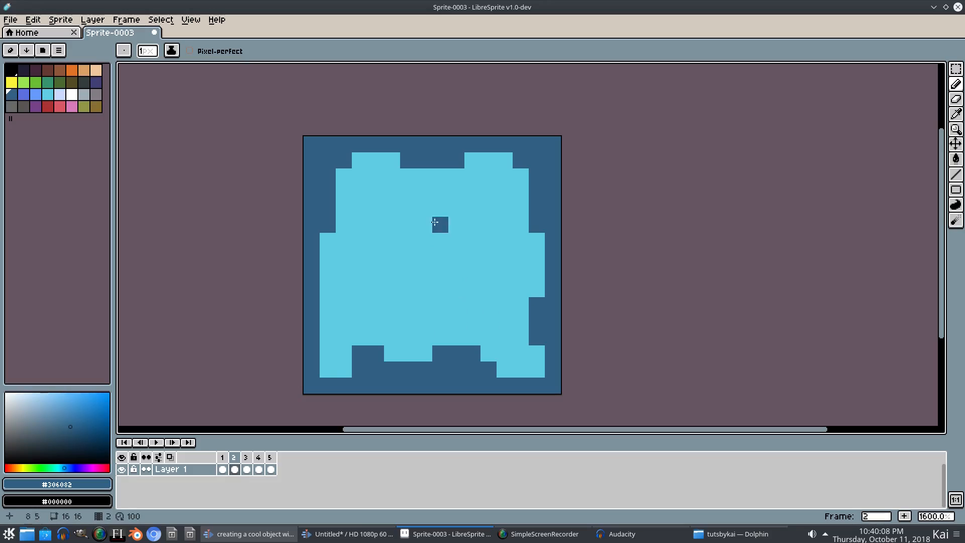
Step: Pencil border blue over both top bumps and the shape's upper left corner pixel
click(382, 163)
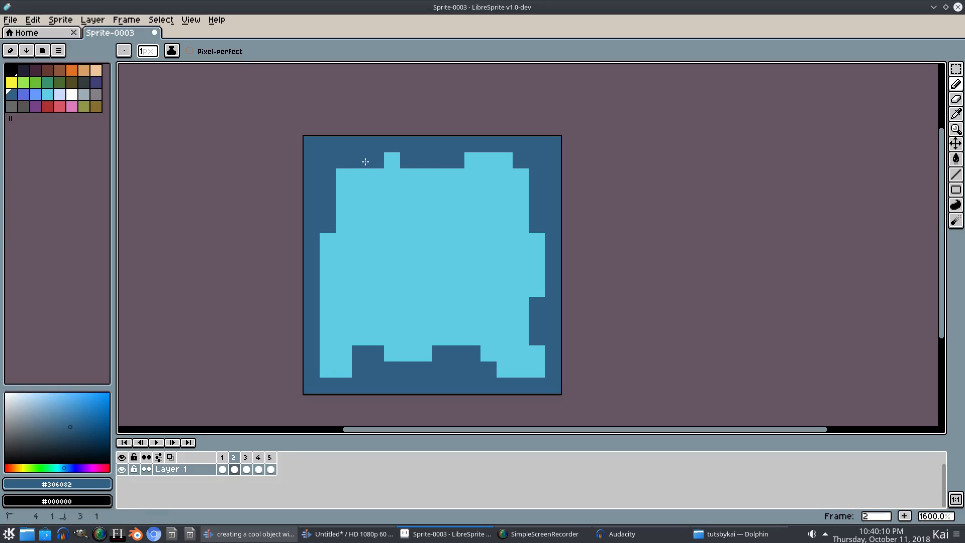
drag(455, 161, 507, 161)
click(340, 174)
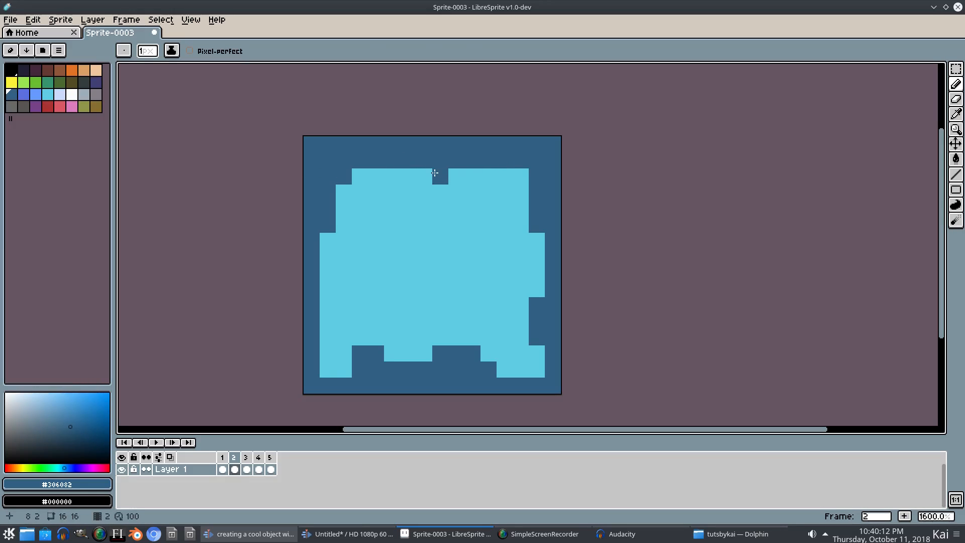
key(p)
click(533, 294)
Step: Sample the light cyan, pencil a four-pixel bump at the middle of the top edge, and compare it with frame 1
key(i)
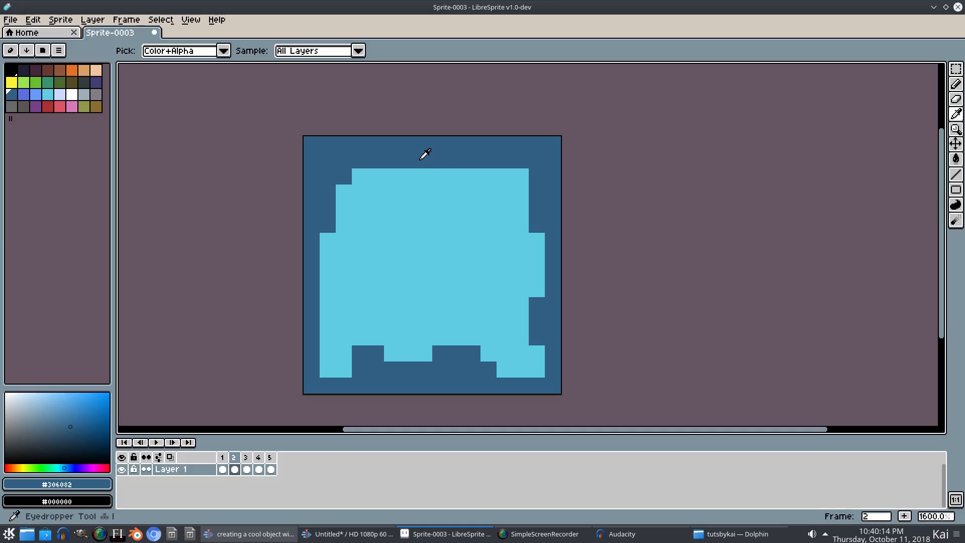
key(r)
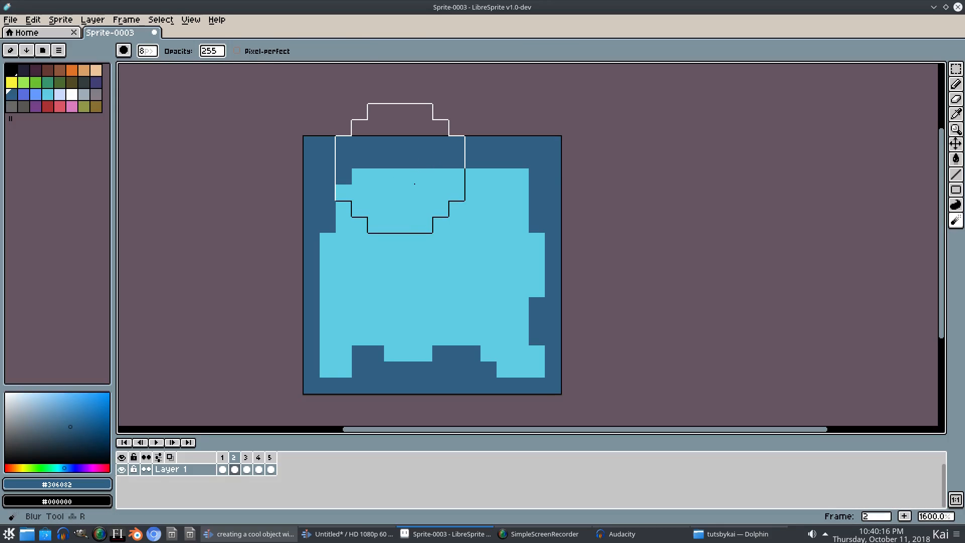
key(i)
click(437, 185)
key(b)
drag(408, 160, 450, 163)
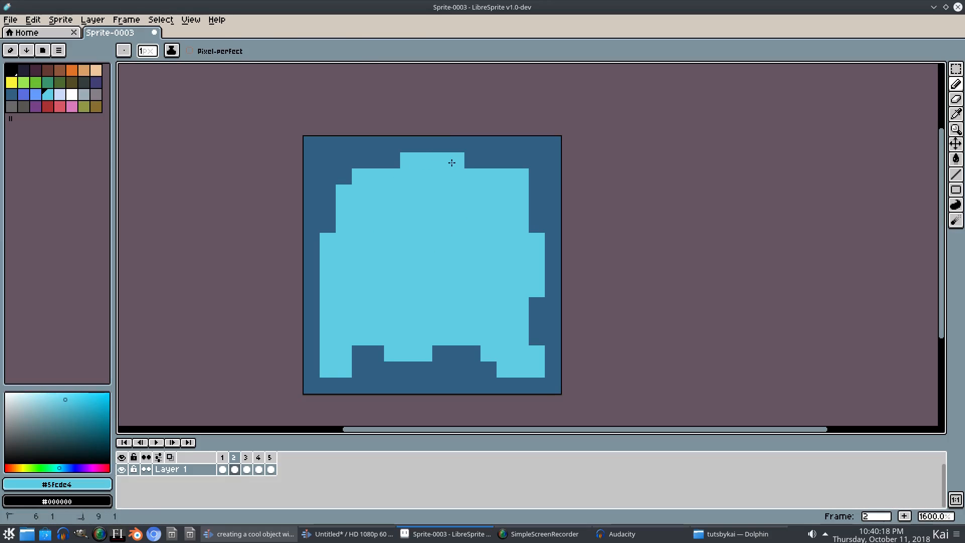
key(Left)
key(Right)
key(Left)
key(Right)
Step: Sample the border blue and pencil over the cyan bumps at the shape's lower left and lower right corners
key(i)
click(353, 371)
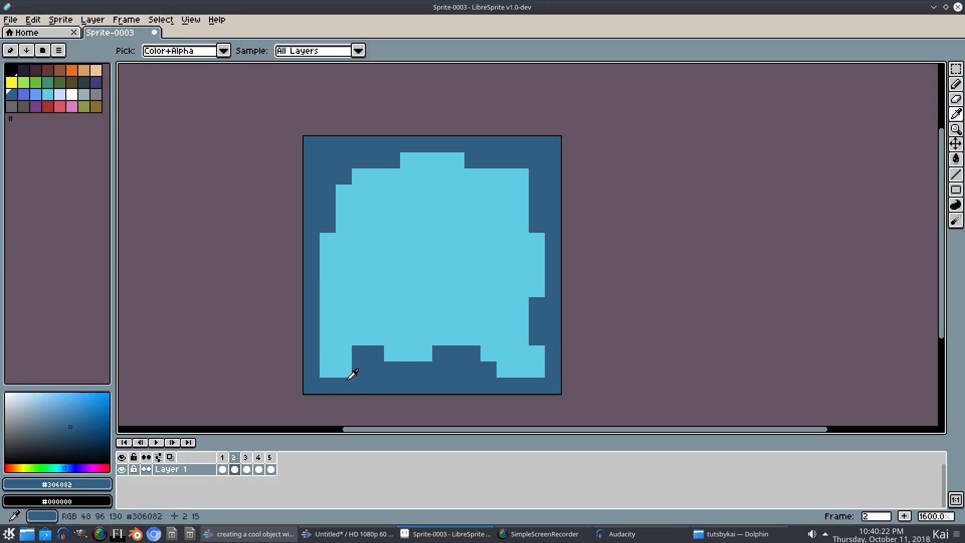
key(b)
mouse_move(328, 370)
mouse_down()
mouse_move(331, 342)
mouse_move(346, 367)
mouse_up()
key(Left)
key(Right)
drag(523, 368, 499, 377)
Step: Step back and forth between the frames to compare their border shapes
key(Right)
key(Left)
key(Right)
key(Left)
key(Right)
key(Left)
key(Right)
key(Left)
key(Right)
key(Right)
key(Right)
key(Left)
key(Left)
key(Left)
key(Right)
key(Left)
key(Right)
click(376, 336)
key(Left)
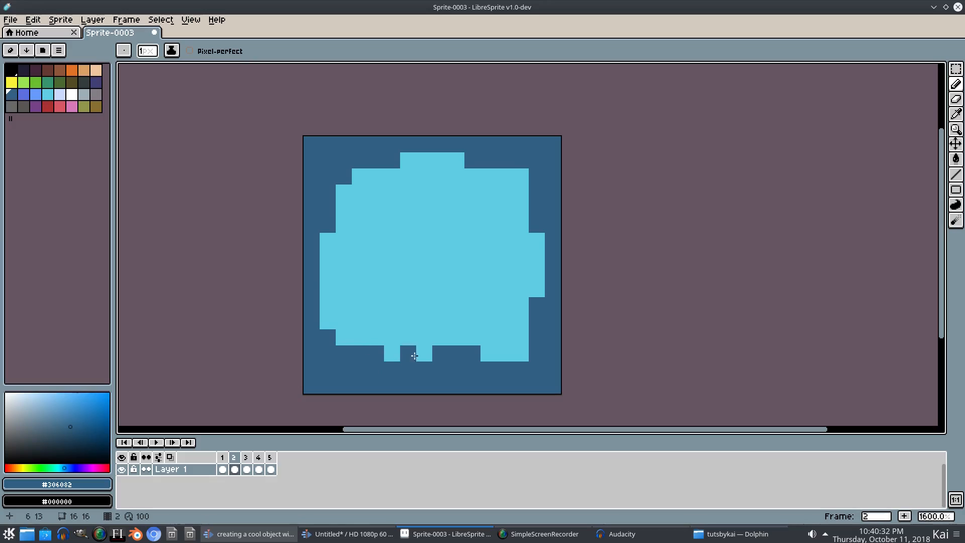
key(Right)
key(Left)
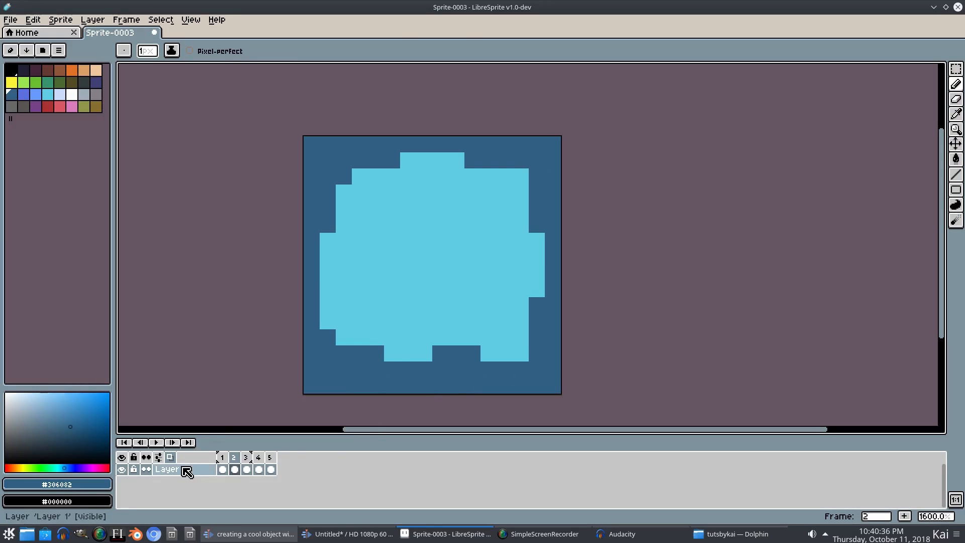
Step: Set the onion skin to display in front of the sprite
right_click(161, 459)
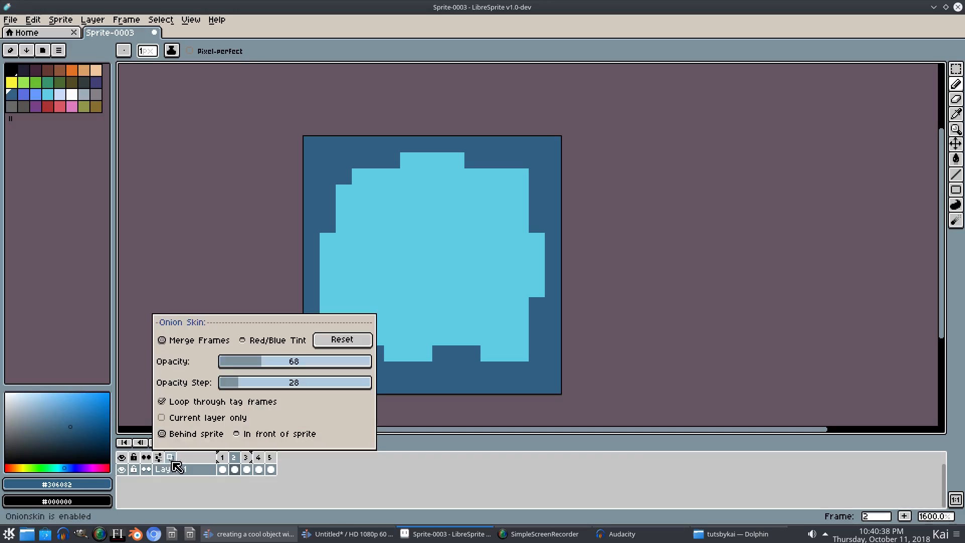
click(170, 458)
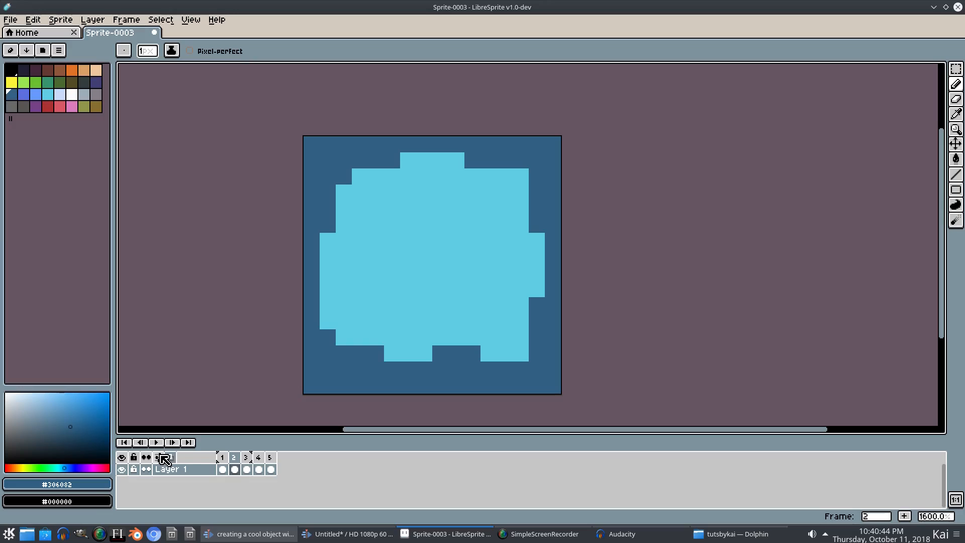
right_click(162, 458)
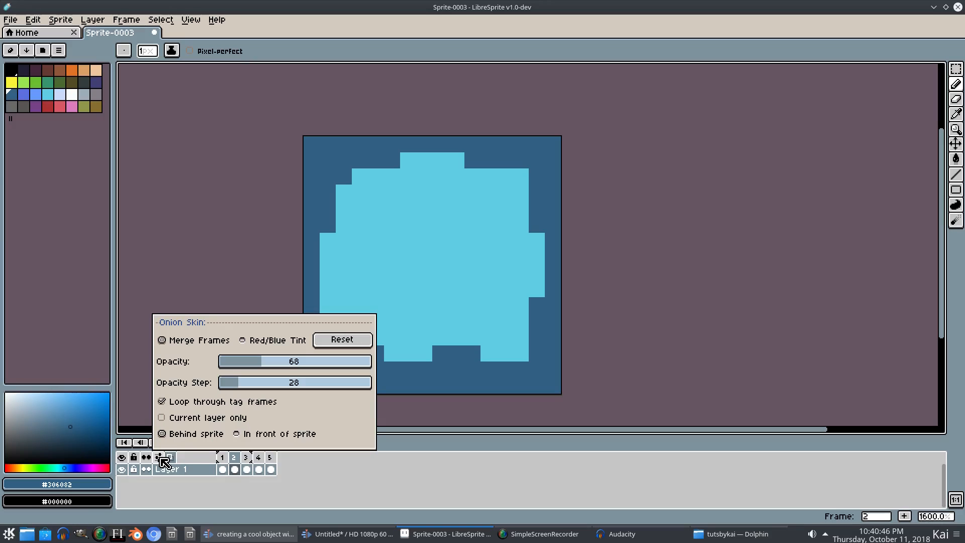
click(254, 435)
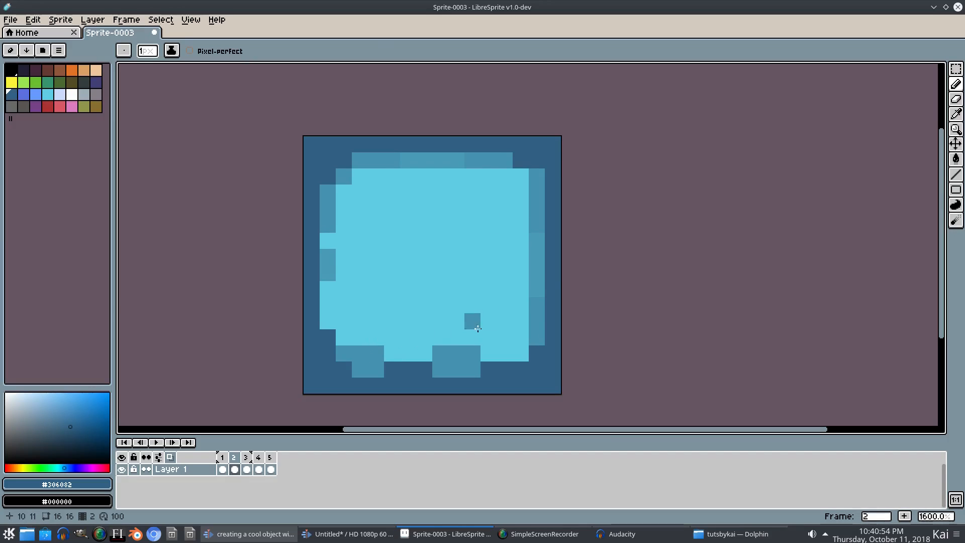
Step: On frame 3, sample the light cyan and pencil over the two-pixel left notch and the four-pixel right notch
key(Right)
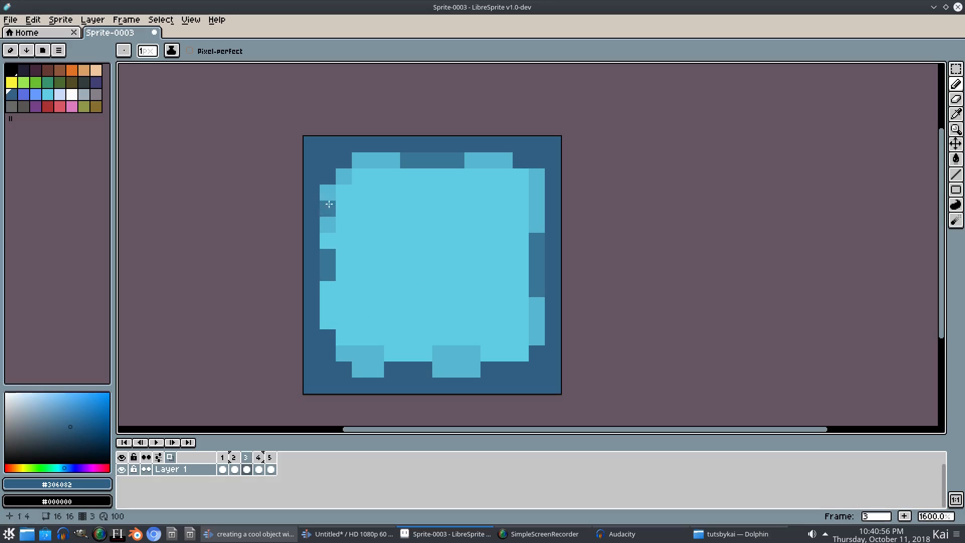
key(p)
click(518, 292)
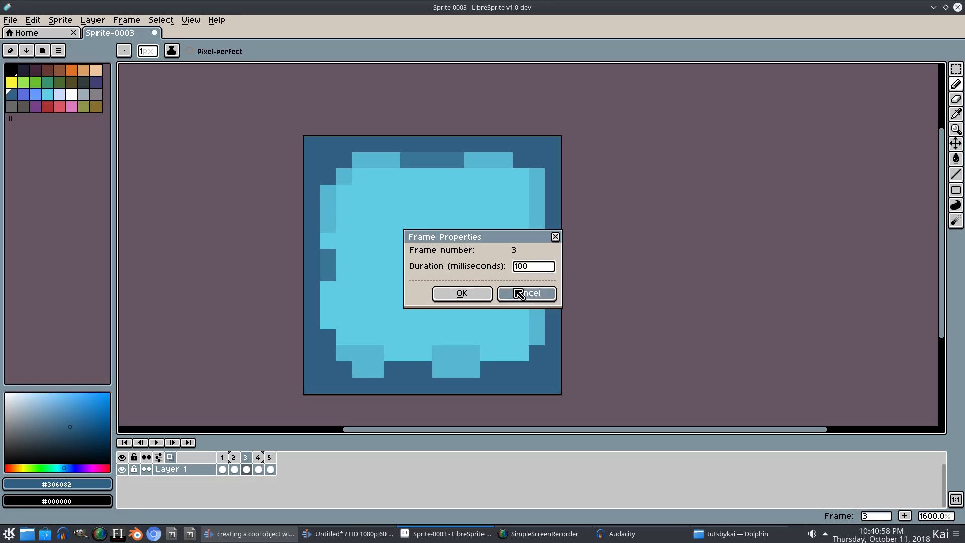
key(i)
click(342, 241)
key(b)
drag(328, 251, 328, 274)
drag(536, 241, 537, 289)
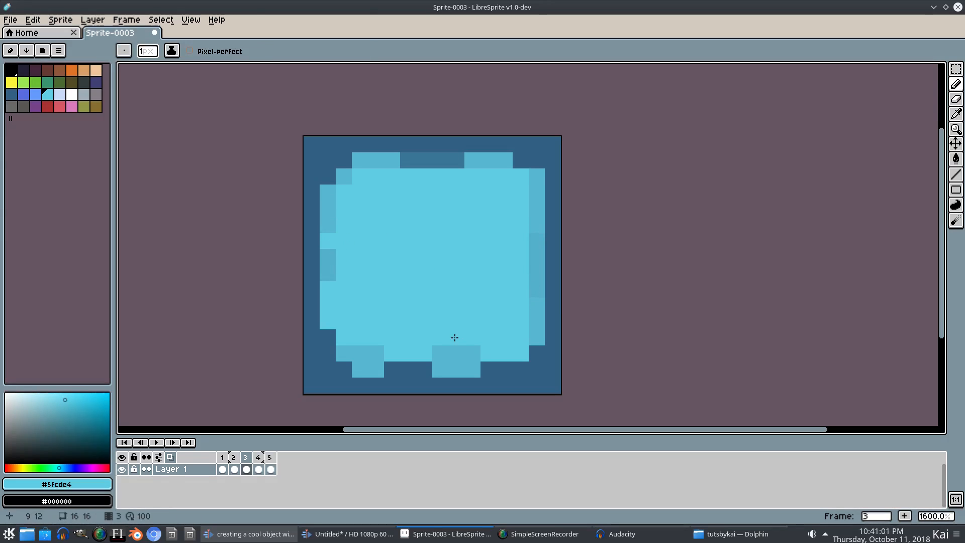
Step: Sample the border blue and pencil over the bottom left bump and the bumps along the shape's left side
key(i)
click(405, 366)
key(b)
click(354, 360)
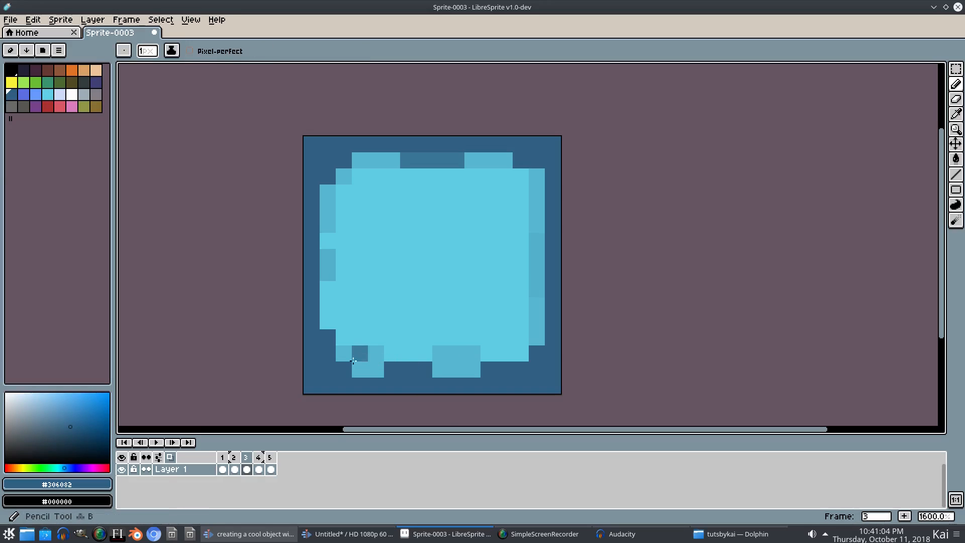
drag(356, 365, 373, 368)
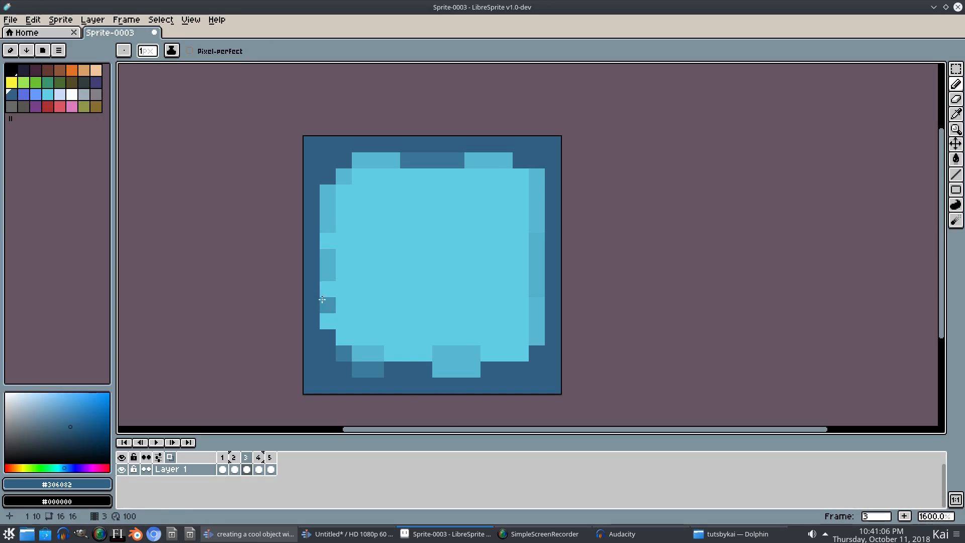
drag(325, 301, 325, 259)
drag(325, 209, 324, 191)
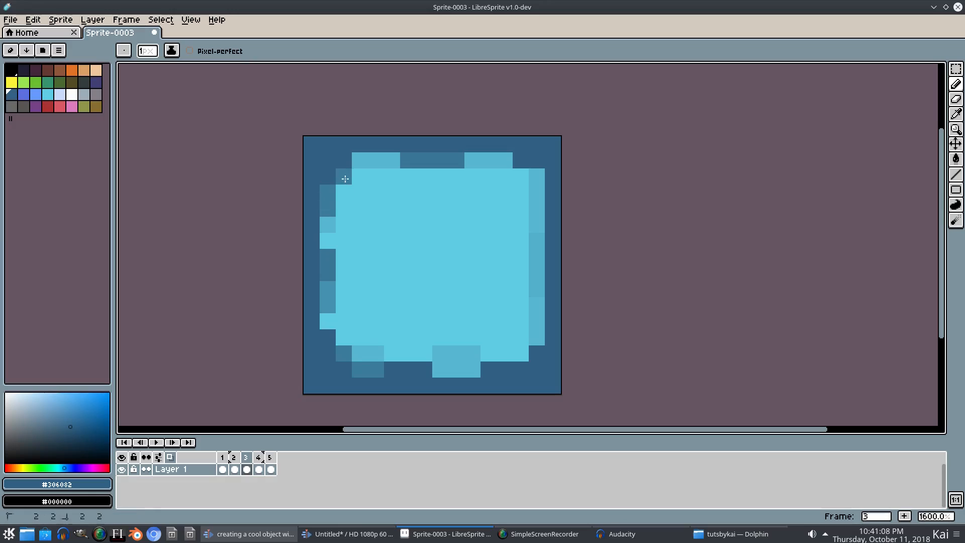
Step: Pencil border blue over the upper right corner, the right side and the middle of the bottom edge
mouse_move(504, 161)
mouse_down()
mouse_move(528, 172)
mouse_move(567, 211)
mouse_move(540, 210)
mouse_move(539, 241)
mouse_up()
drag(537, 286, 537, 324)
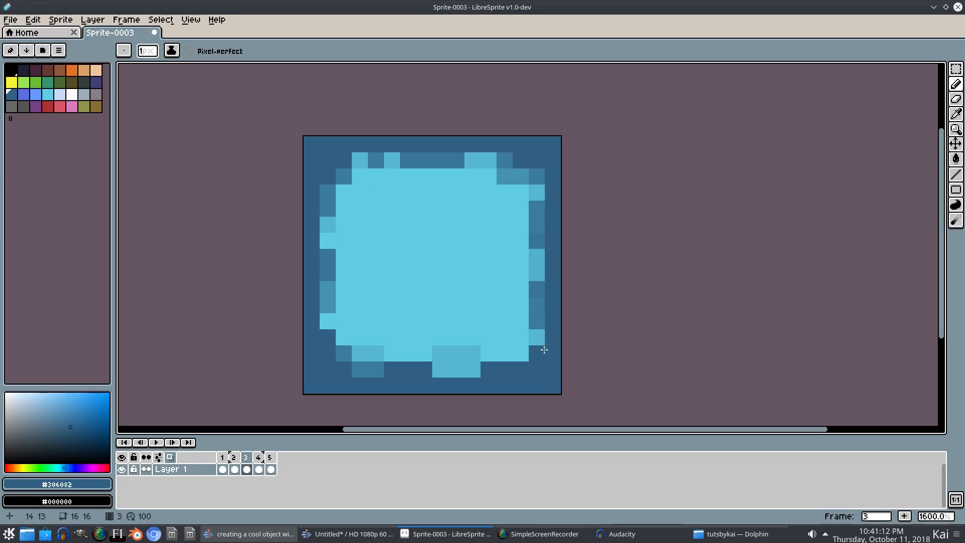
mouse_move(446, 367)
mouse_down()
mouse_move(463, 350)
mouse_move(469, 369)
mouse_up()
key(ctrl+z)
mouse_move(410, 367)
mouse_down()
mouse_move(442, 351)
mouse_move(451, 369)
mouse_up()
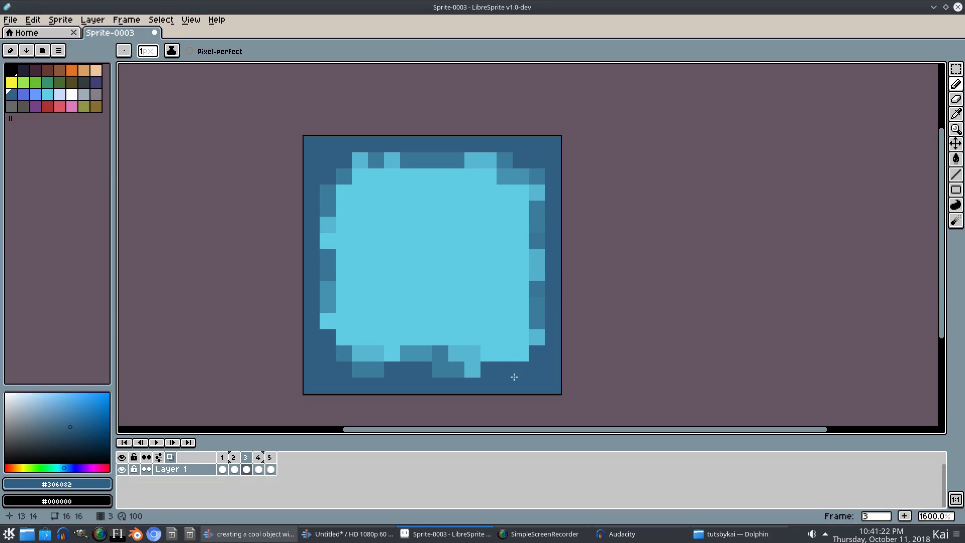
Step: Check frame 4, then on frame 3 pencil border blue over remaining gaps along the bottom edge, right side and upper right corner
key(Right)
click(360, 374)
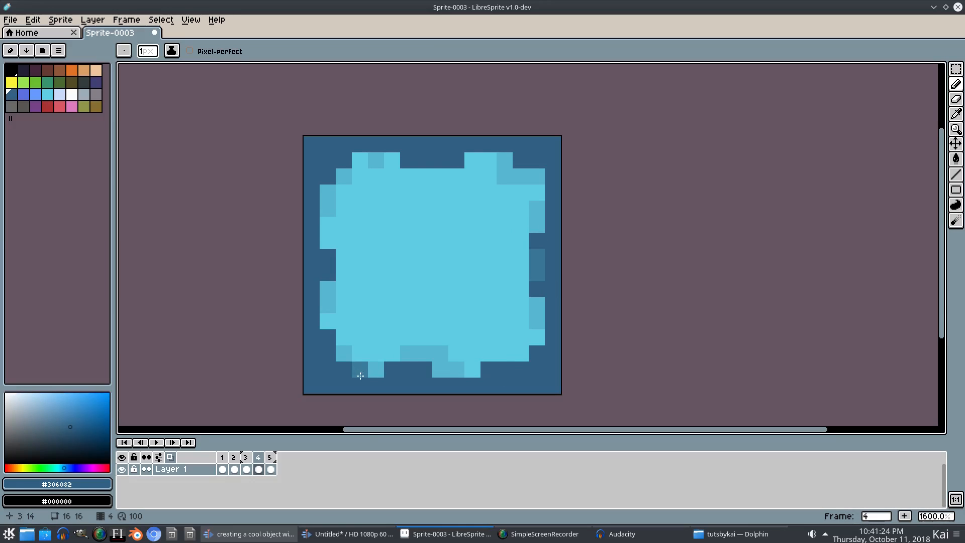
key(Left)
drag(377, 354, 405, 356)
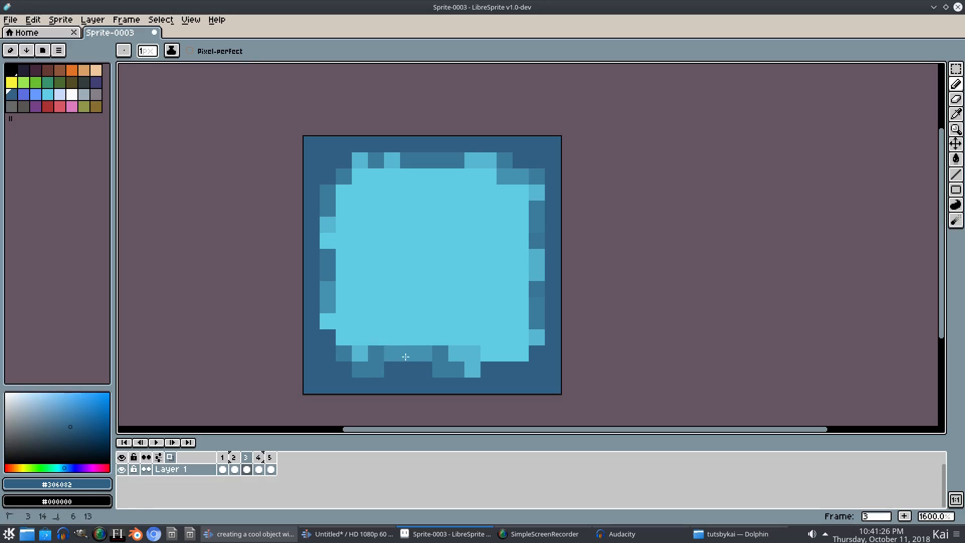
mouse_move(469, 371)
mouse_down()
mouse_move(501, 356)
mouse_move(521, 361)
mouse_up()
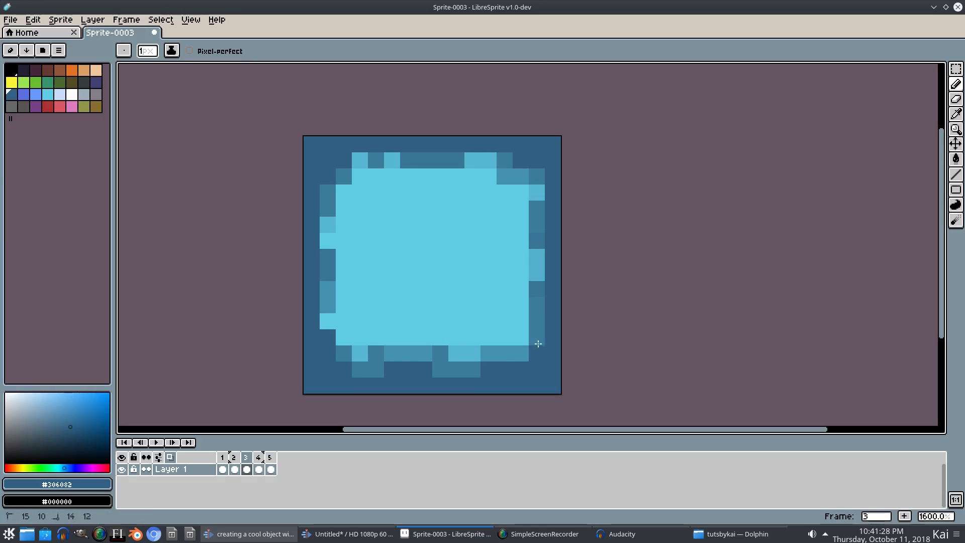
drag(521, 321, 520, 339)
mouse_move(537, 192)
mouse_down()
mouse_move(449, 175)
mouse_move(482, 160)
mouse_up()
click(486, 174)
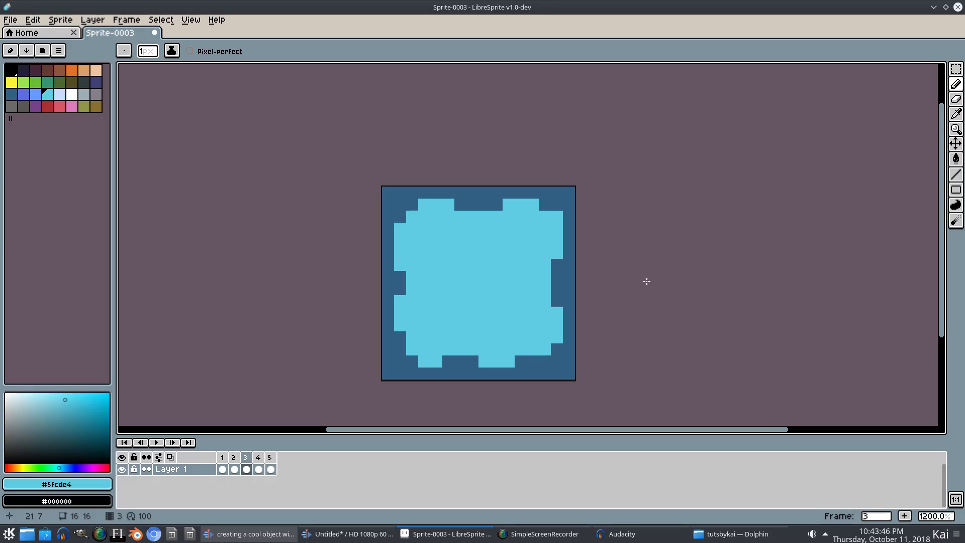
Step: On frame 2, pencil light cyan over the border to extend the shape's top, right, bottom and left edges
click(541, 261)
key(Right)
key(Left)
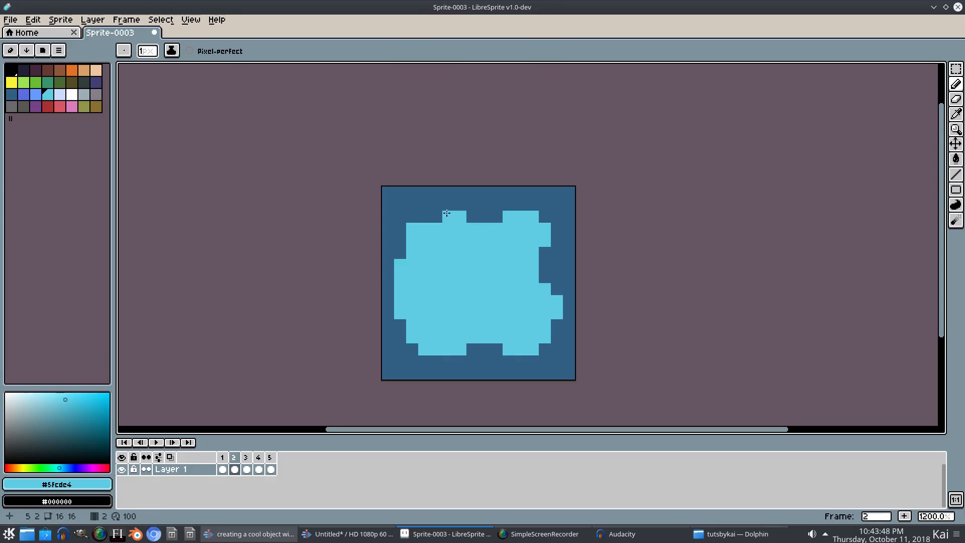
drag(446, 204, 490, 204)
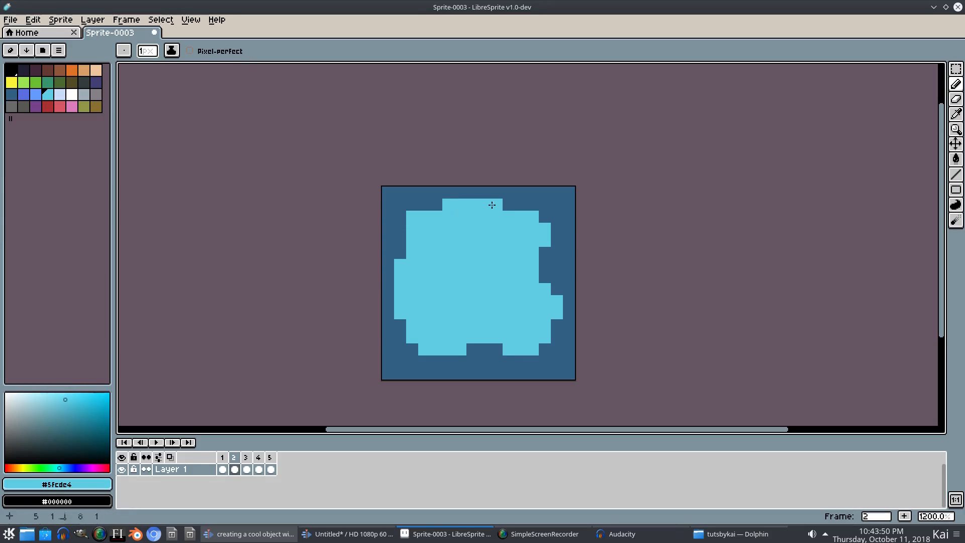
drag(532, 253, 545, 262)
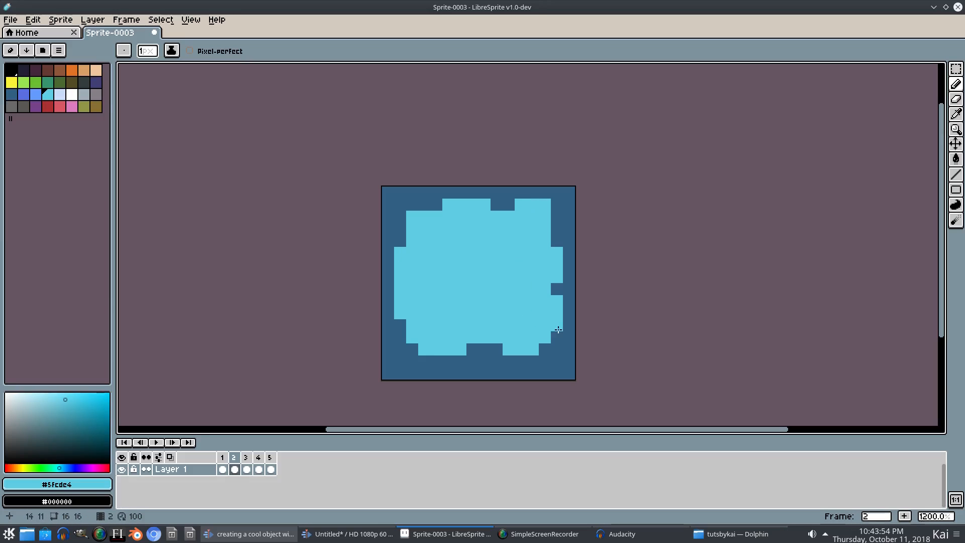
drag(498, 362, 473, 362)
click(448, 361)
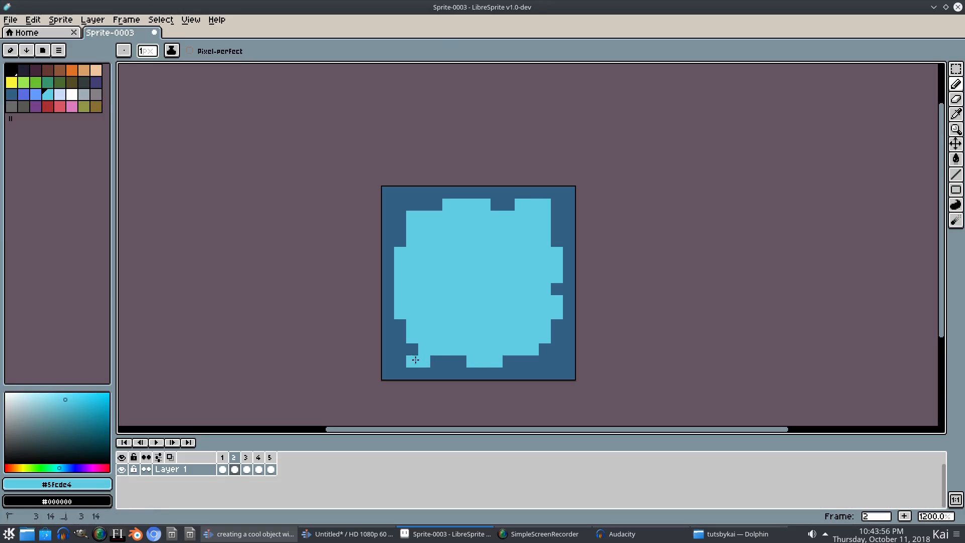
click(404, 328)
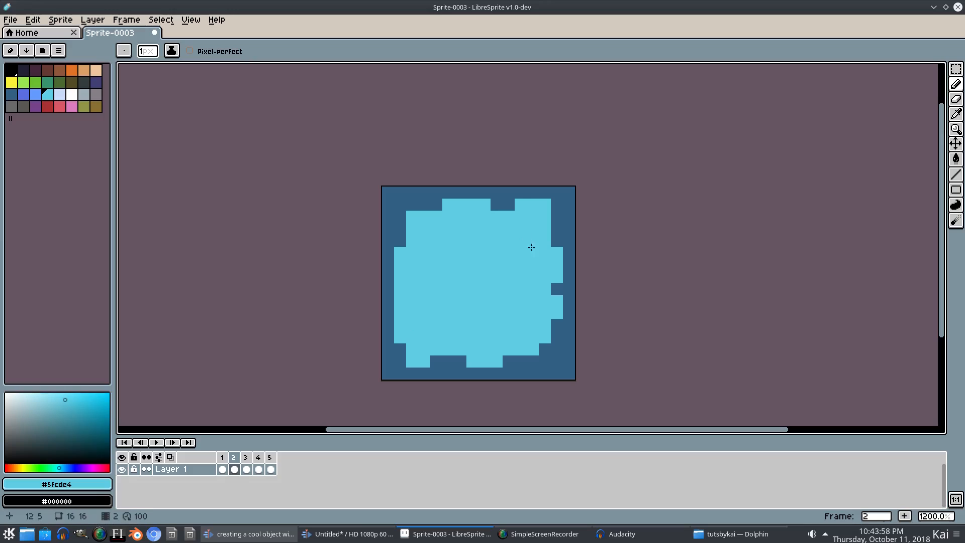
Step: Compare the neighbouring frames, and on frame 4 pencil light cyan to widen the bumps along the top, bottom, right and left edges
key(Right)
key(Left)
key(Right)
key(Right)
key(Right)
key(Left)
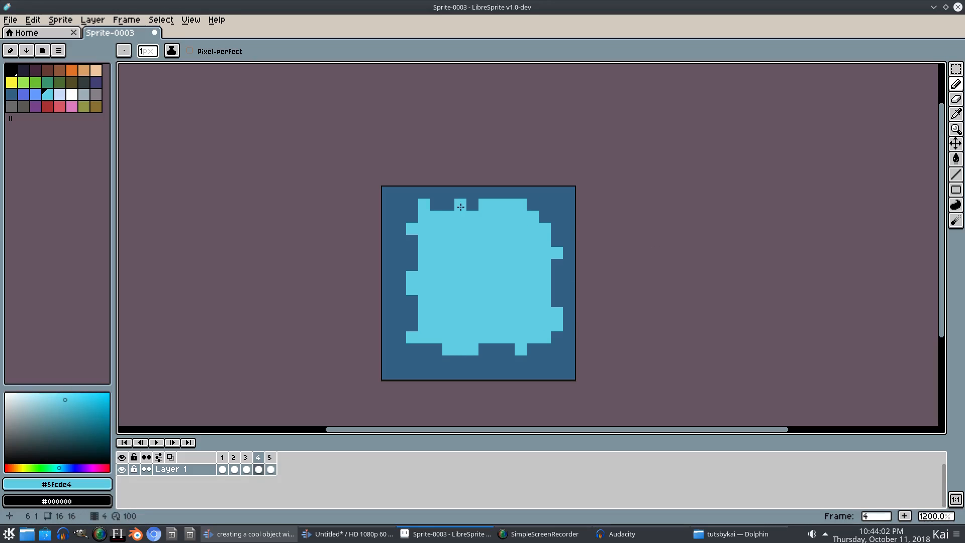
click(508, 350)
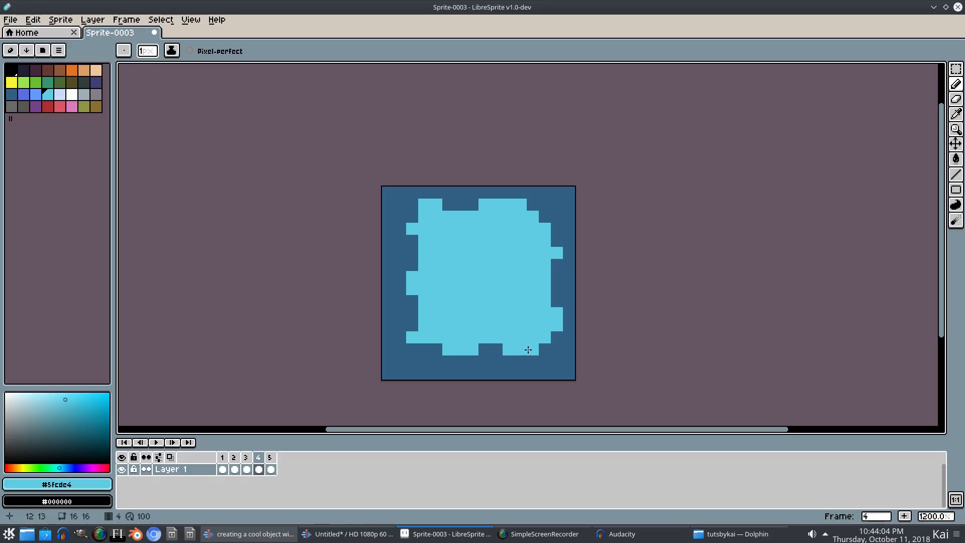
drag(556, 264, 557, 277)
mouse_move(412, 325)
mouse_down()
mouse_move(417, 348)
mouse_move(440, 343)
mouse_move(428, 357)
mouse_move(461, 361)
mouse_up()
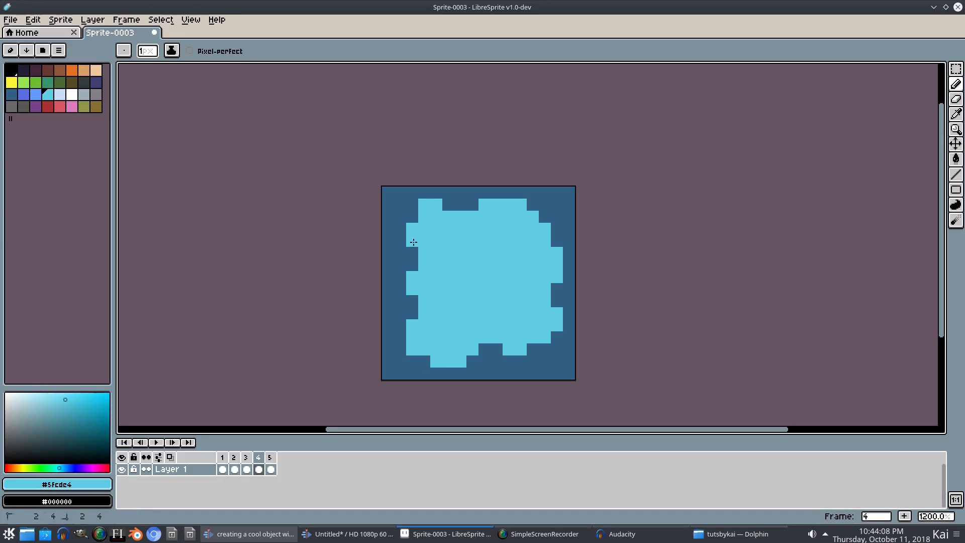
Step: Set a constant duration of 50 milliseconds for all five frames and preview the animation
key(Return)
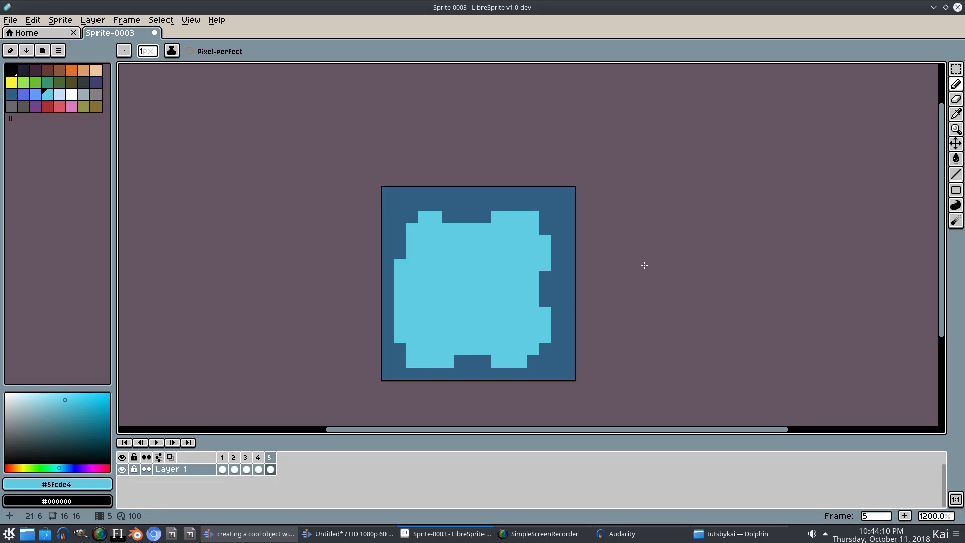
click(156, 442)
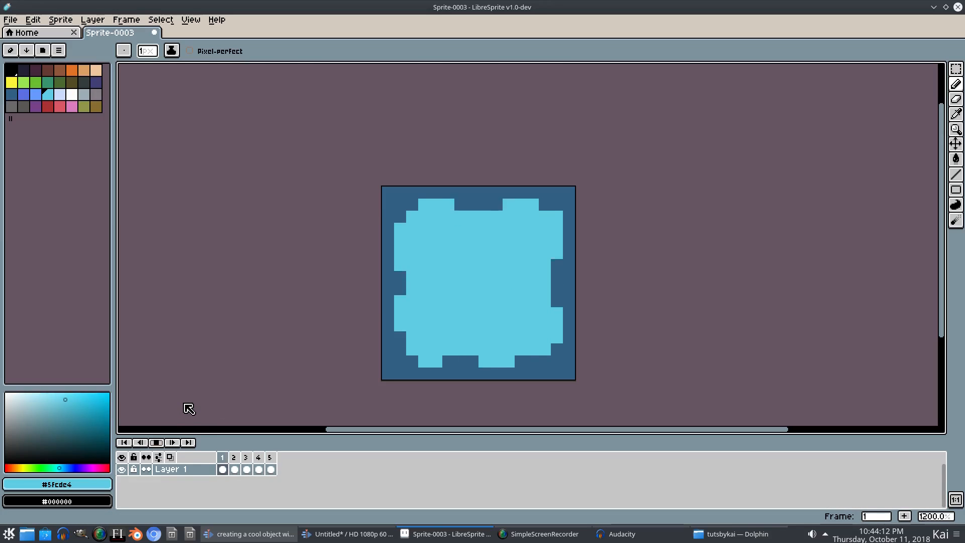
click(134, 23)
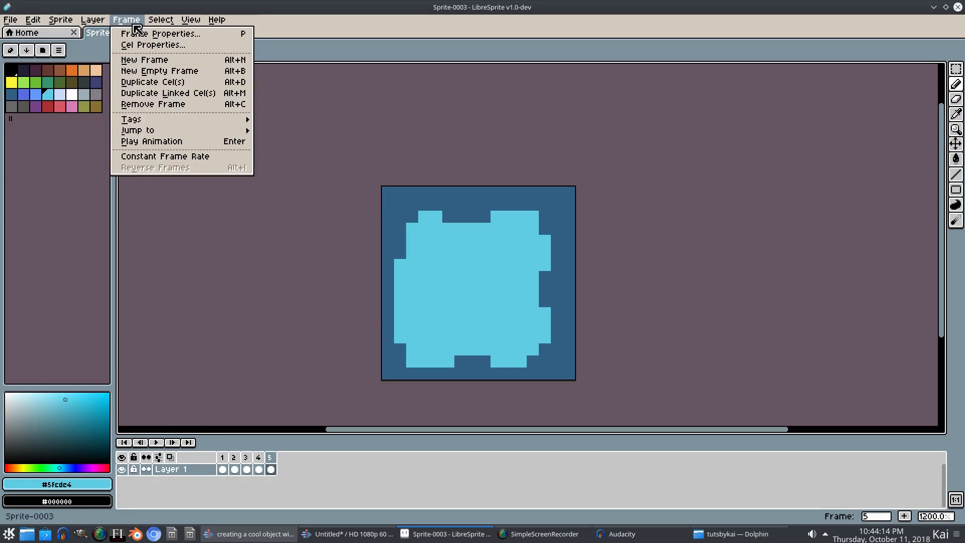
click(175, 159)
text(50)
key(Return)
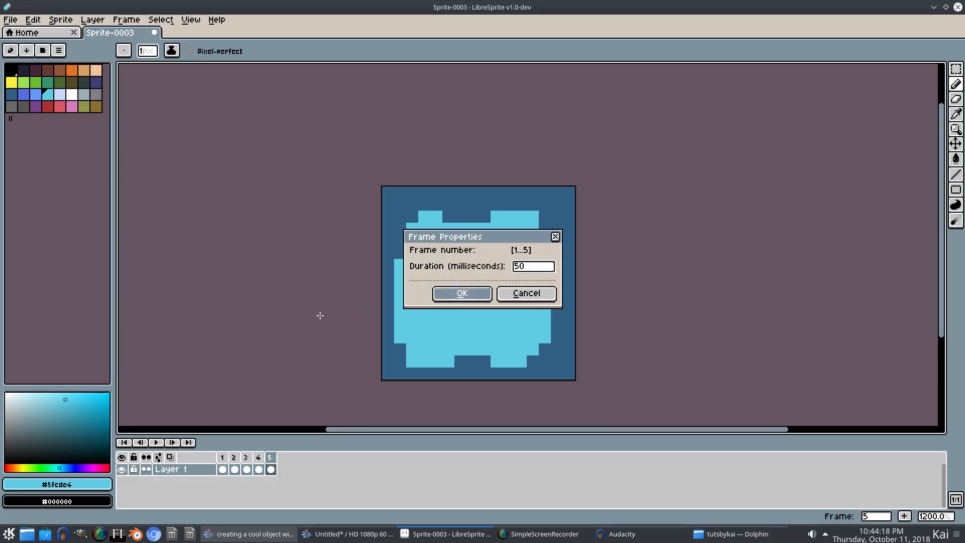
click(156, 442)
key(Return)
Step: Set the duration of all five frames to 200 milliseconds and play the animation
click(124, 21)
click(151, 33)
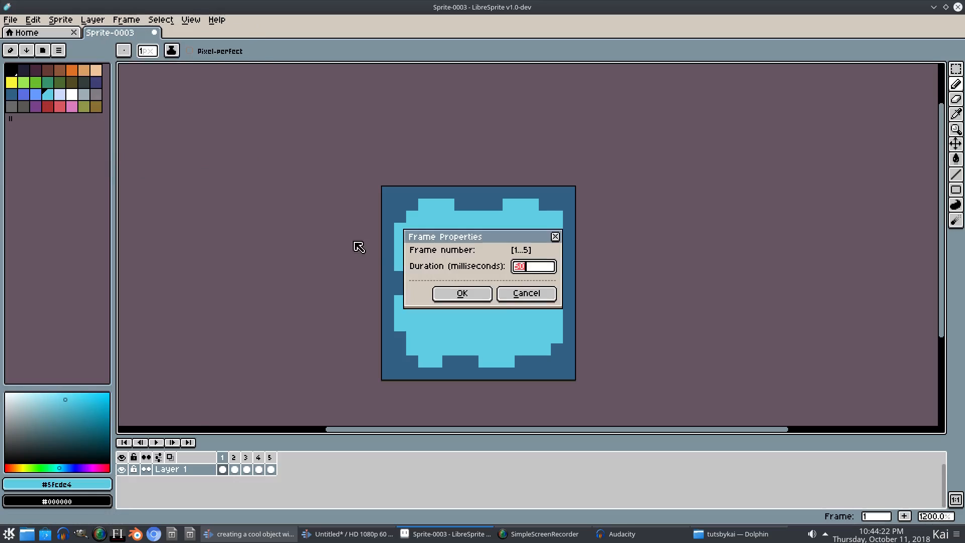
text(200)
click(490, 300)
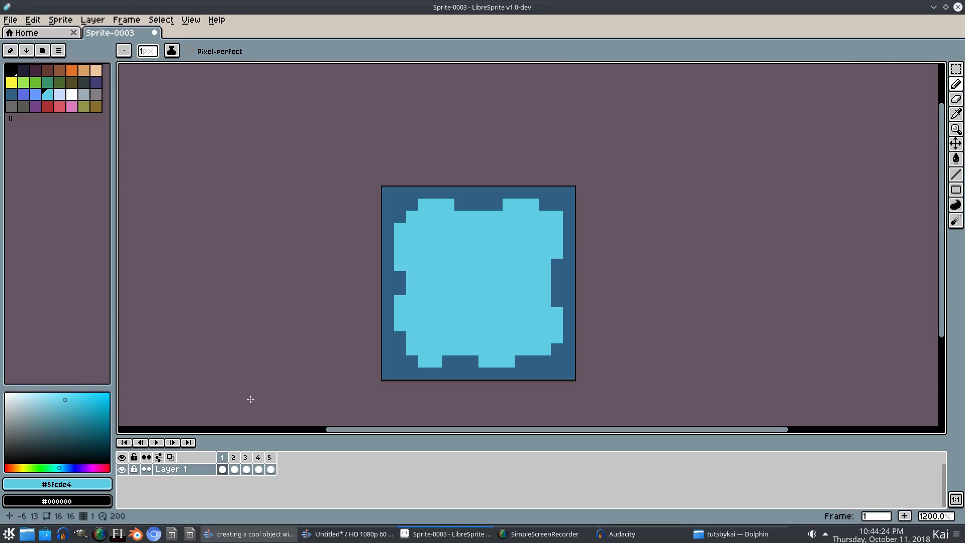
click(157, 442)
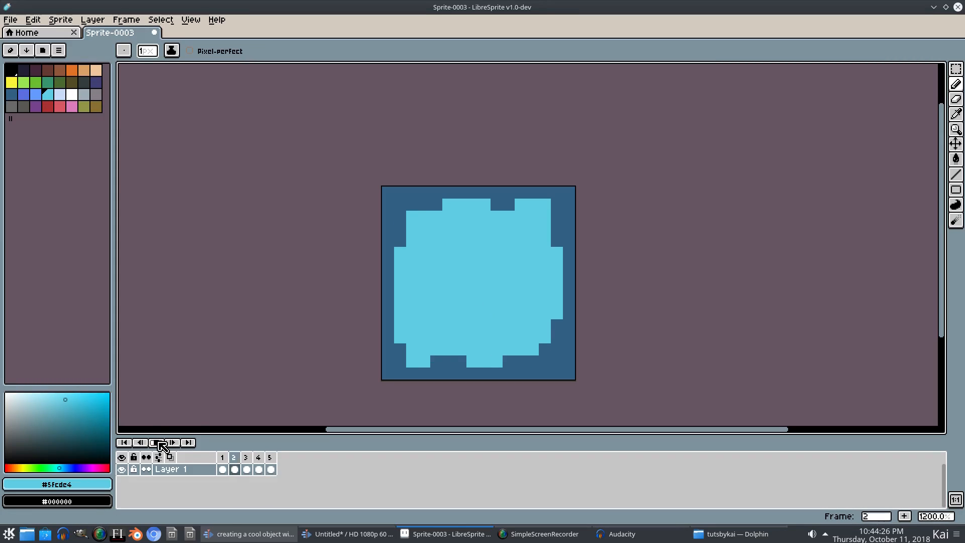
Step: Set the duration of all five frames to 300 milliseconds and preview the animation at a smaller size
click(126, 19)
click(153, 155)
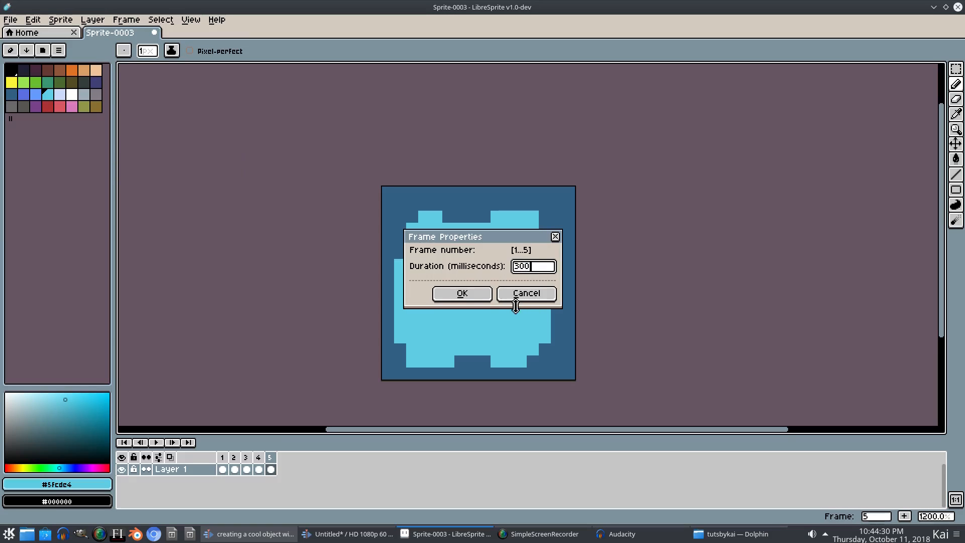
text(300)
key(Return)
click(156, 442)
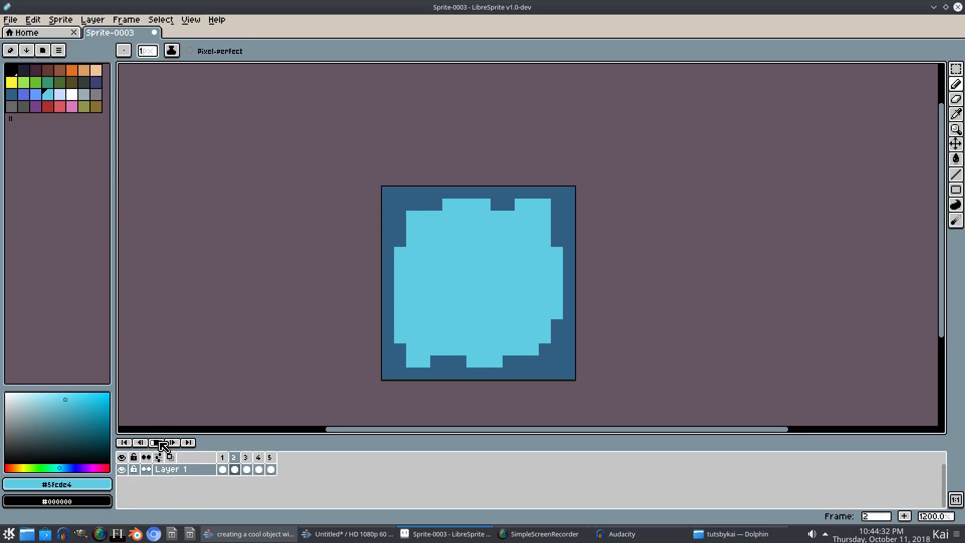
scroll(523, 363, down, 4)
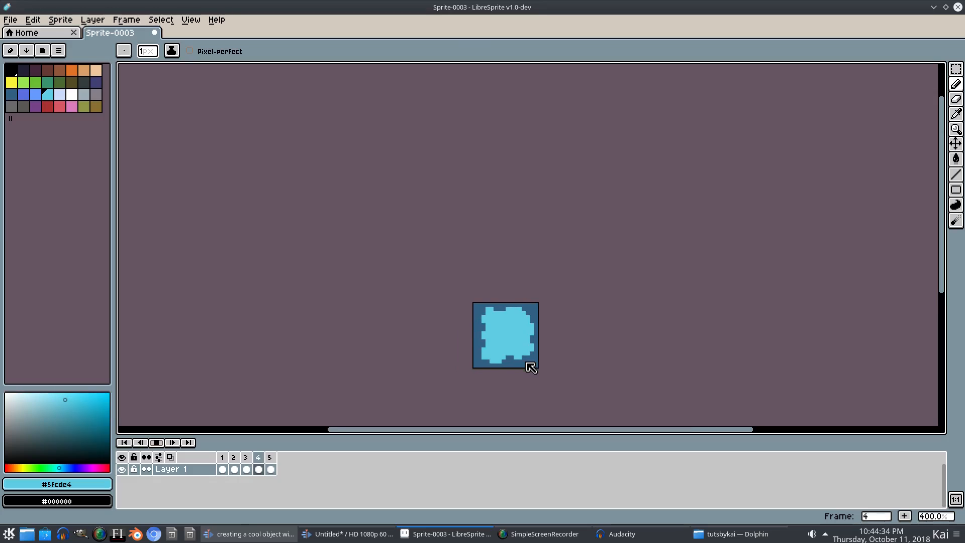
scroll(305, 394, up, 3)
click(158, 443)
Step: Try pencilling light cyan over the bottom and right border of frame 2, and undo it
scroll(625, 299, up, 1)
drag(625, 299, 282, 308)
scroll(282, 308, up, 1)
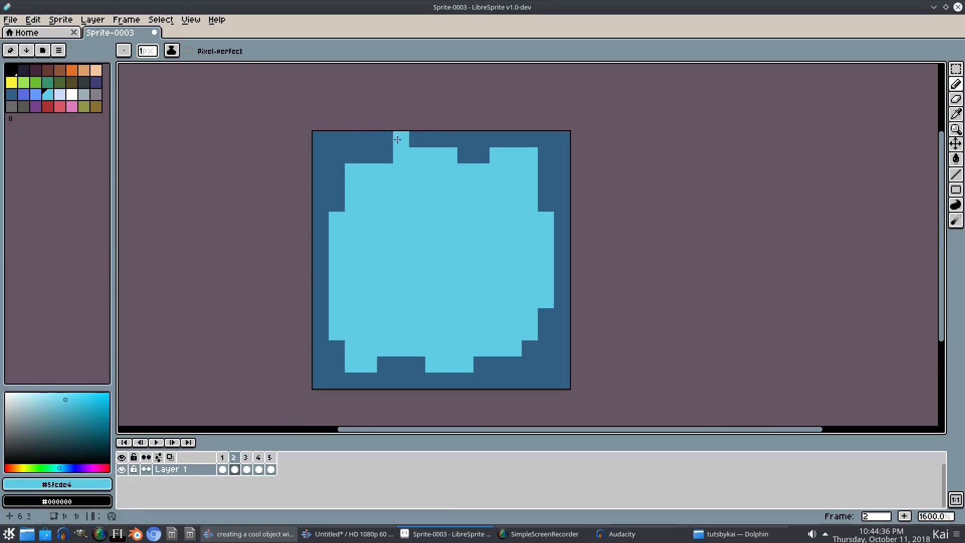
mouse_move(393, 365)
mouse_down()
mouse_move(402, 364)
mouse_move(381, 352)
mouse_move(347, 390)
mouse_move(446, 397)
mouse_move(532, 385)
mouse_up()
mouse_move(557, 352)
mouse_down()
mouse_move(546, 289)
mouse_move(559, 222)
mouse_move(544, 178)
mouse_move(575, 150)
mouse_up()
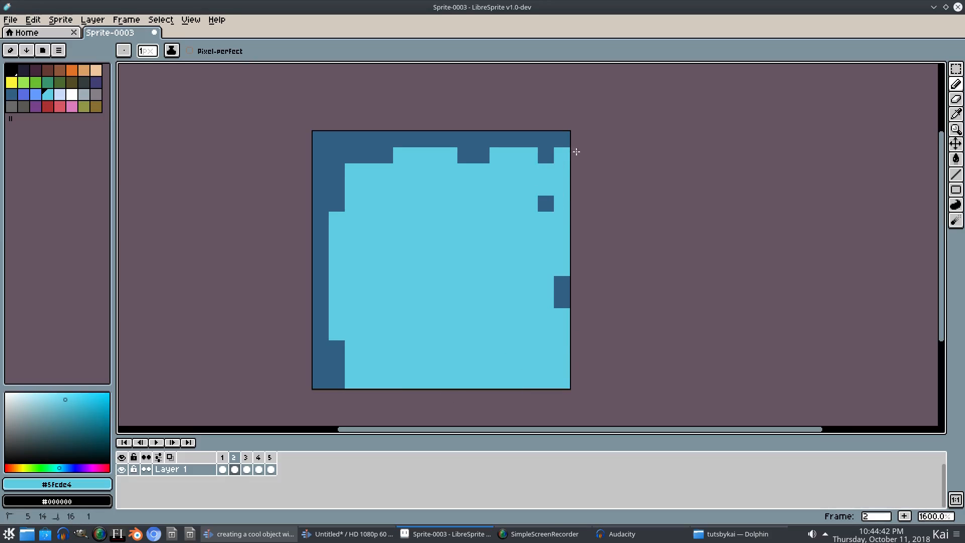
scroll(573, 287, down, 5)
scroll(497, 258, up, 4)
key(ctrl+z)
Step: Try pencilling light cyan through the top and bottom border of frame 2, and undo the strokes
drag(388, 164, 393, 182)
mouse_move(424, 361)
mouse_down()
mouse_move(401, 127)
mouse_move(415, 384)
mouse_move(450, 277)
mouse_move(431, 158)
mouse_move(411, 179)
mouse_move(414, 169)
mouse_move(532, 163)
mouse_up()
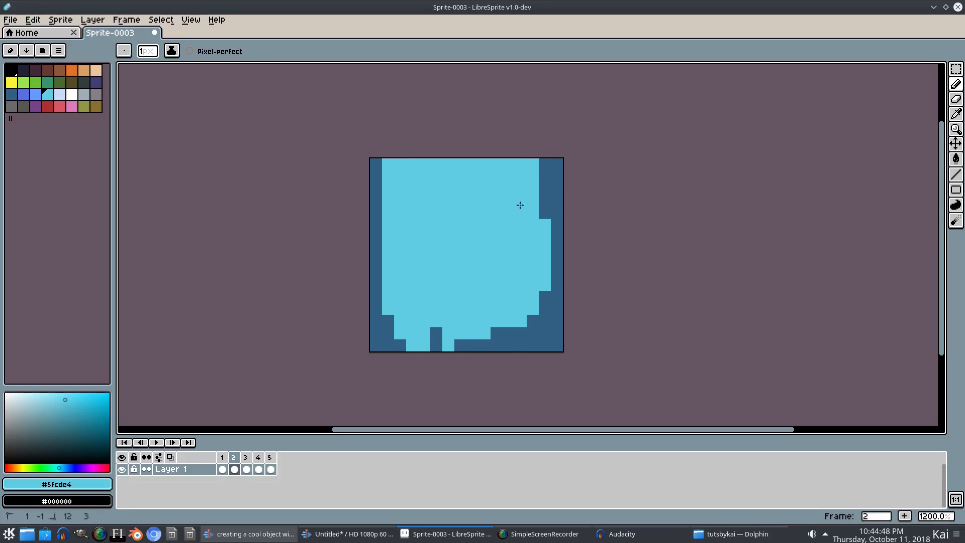
drag(487, 345, 420, 346)
scroll(571, 273, down, 4)
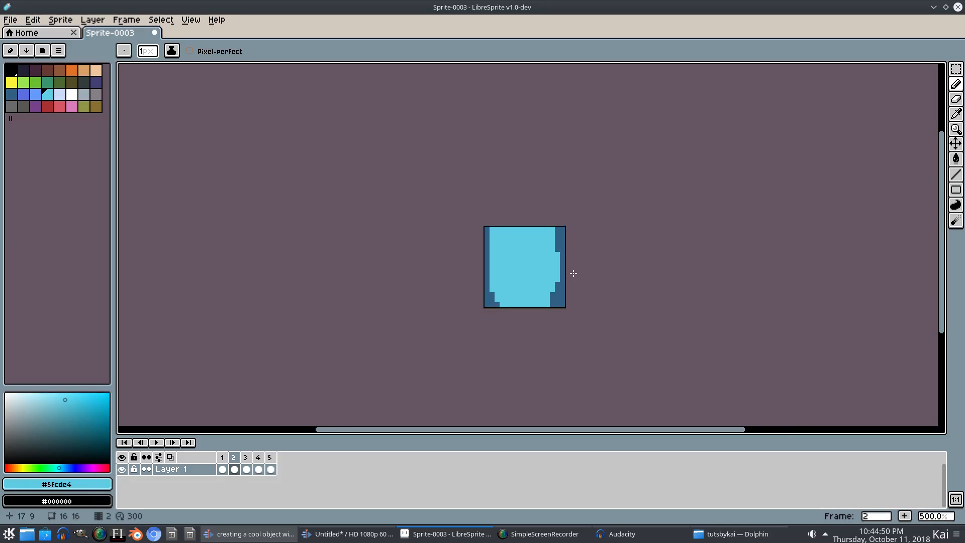
scroll(573, 273, up, 4)
key(ctrl+z)
key(ctrl+z)
key(ctrl+z)
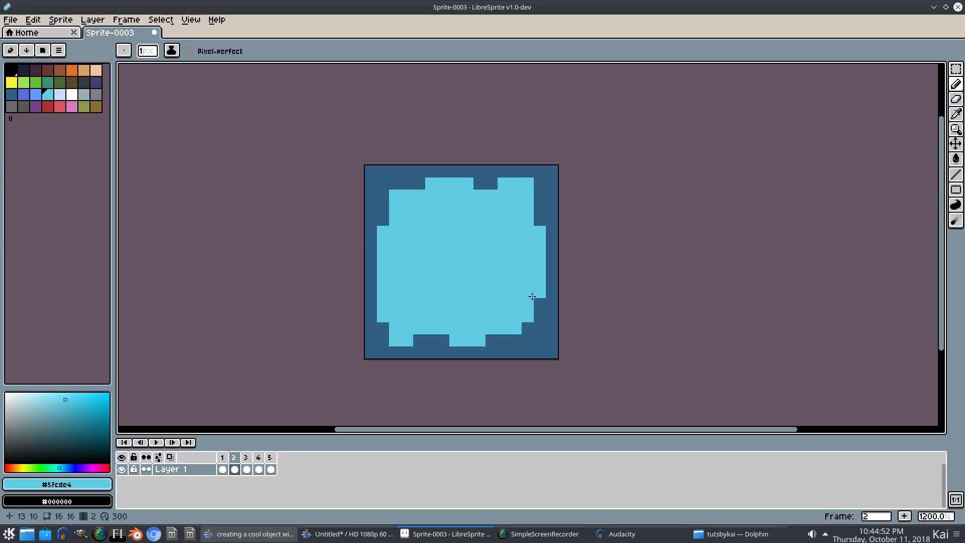
Step: Choose a muted teal (#4697a8), fill the dark blue border with it using the Paint Bucket from frame 1 on, and preview the animation
scroll(532, 297, up, 1)
key(Left)
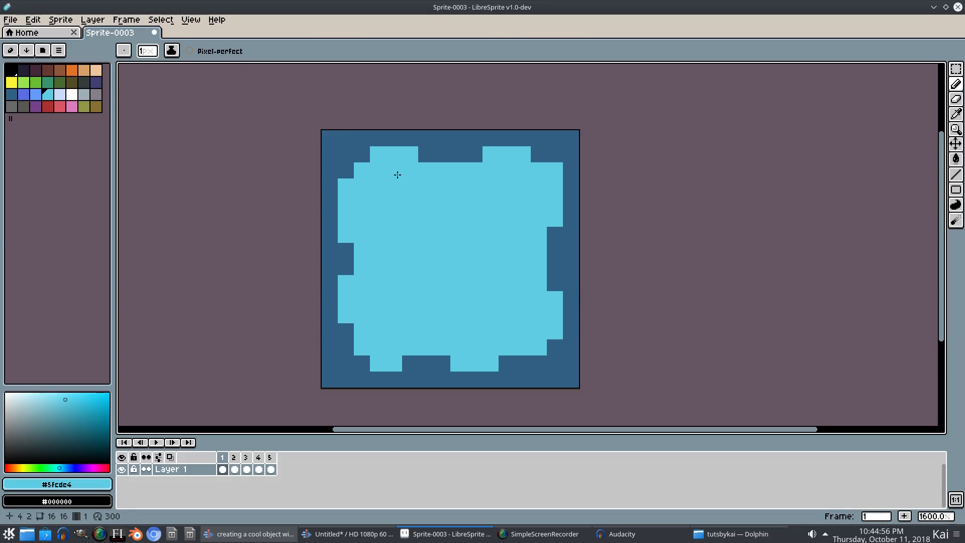
key(p)
key(Escape)
key(i)
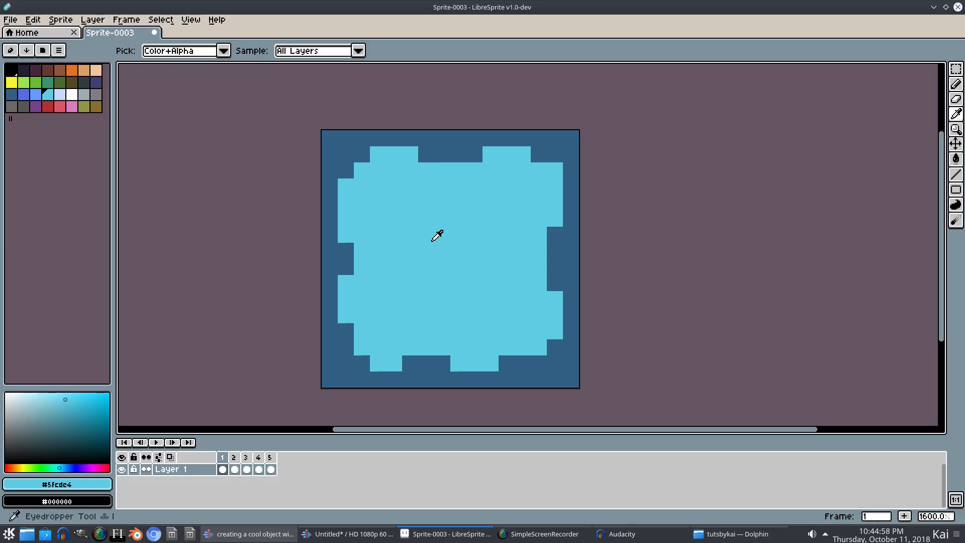
click(65, 416)
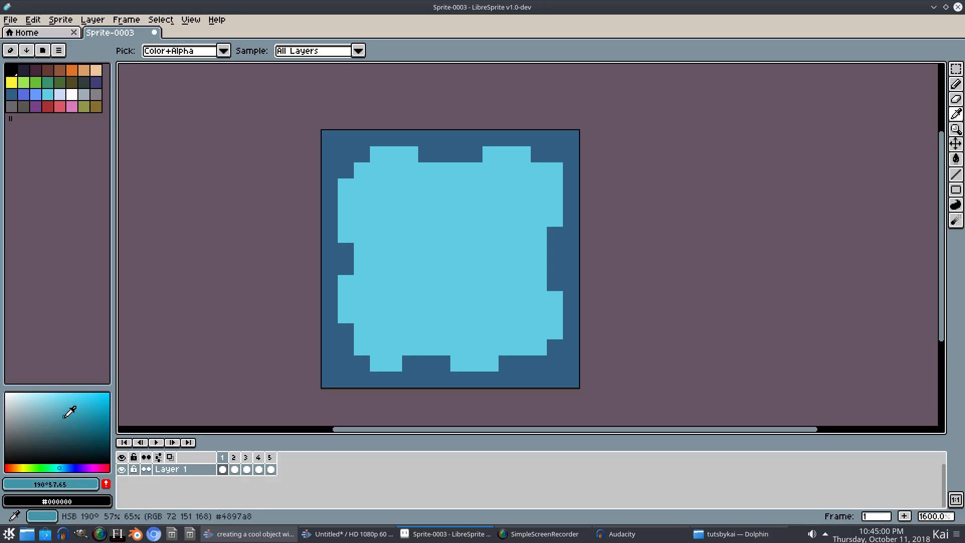
key(b)
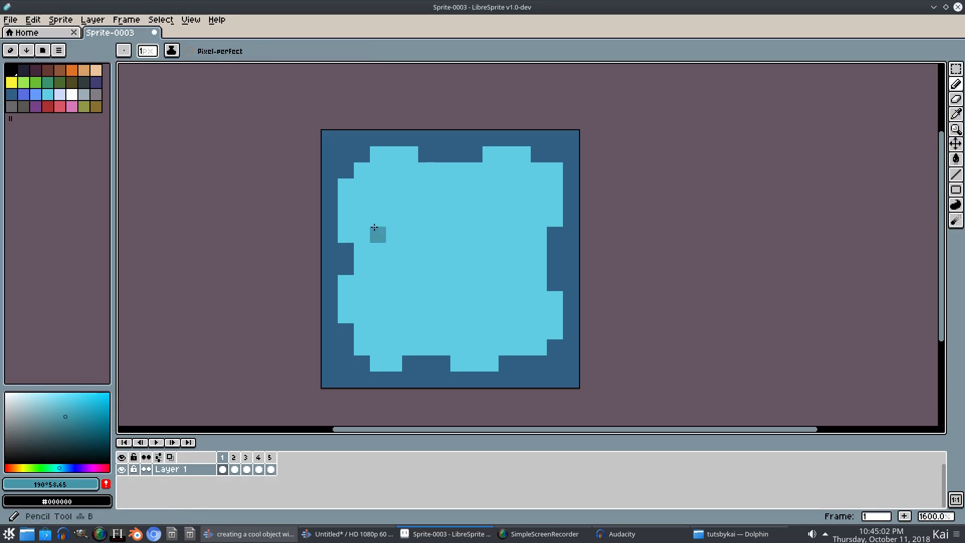
key(g)
click(337, 151)
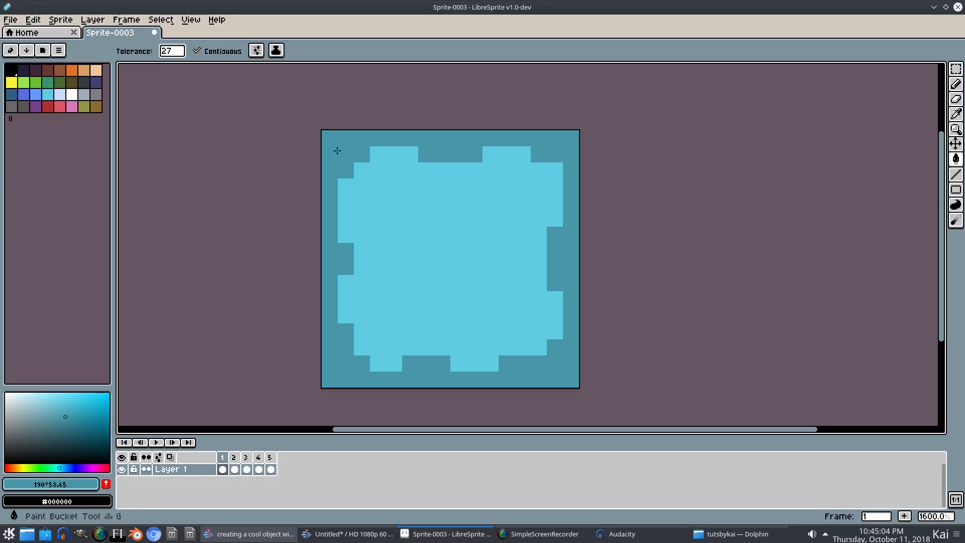
key(Return)
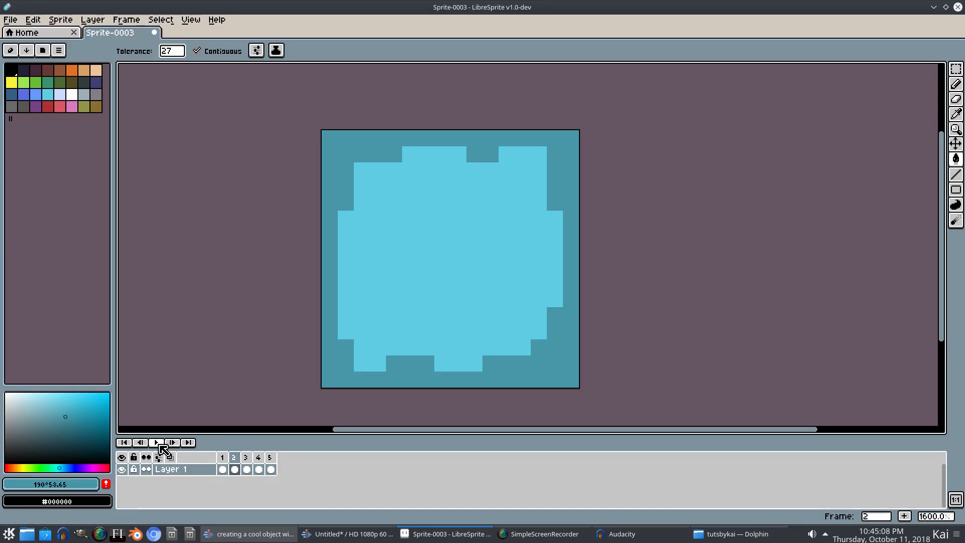
scroll(556, 361, down, 3)
scroll(523, 377, up, 3)
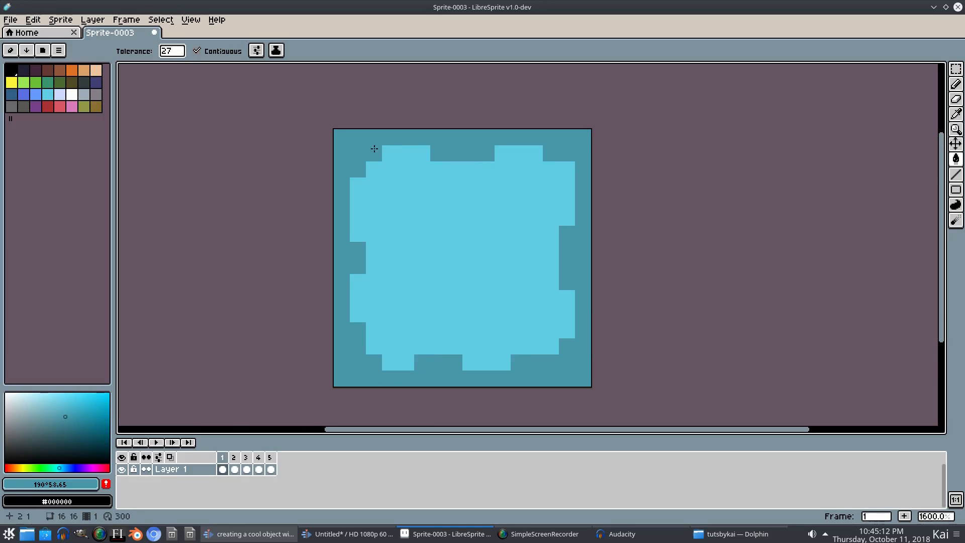
Step: Choose a darker teal (hue 190°, saturation 52, brightness 42) and pencil it over frame 1's upper left corner and left notch
key(i)
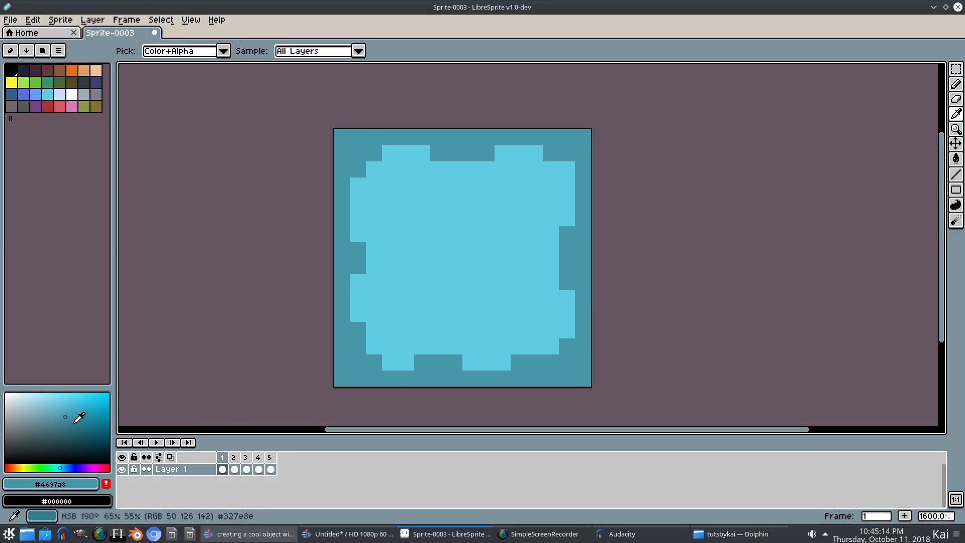
click(60, 433)
key(b)
drag(357, 138, 346, 138)
drag(342, 252, 342, 266)
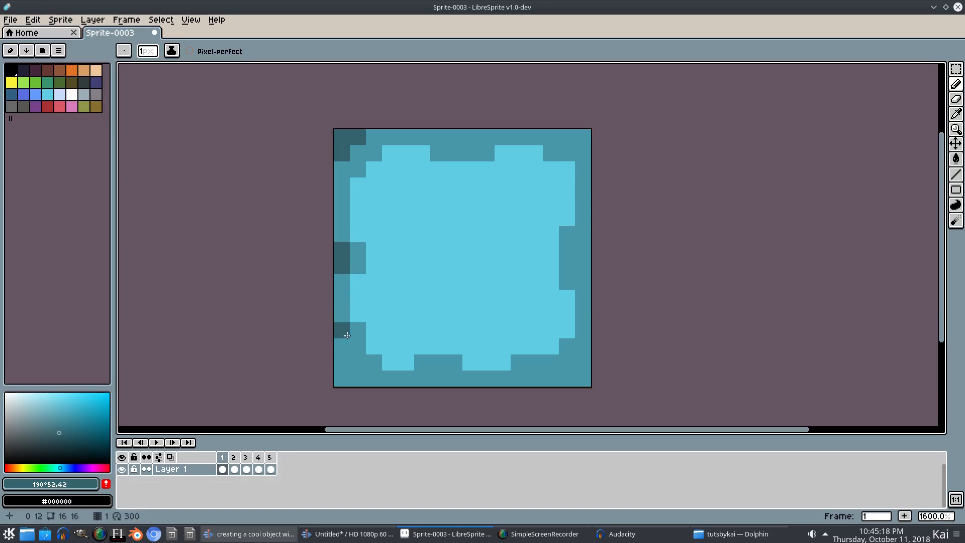
Step: Pencil the darker teal over frame 1's outer border along the bottom notches, lower corners, right notch, upper right corner and top notch
drag(446, 380, 422, 380)
mouse_move(533, 379)
mouse_down()
mouse_move(564, 378)
mouse_move(587, 357)
mouse_up()
click(583, 345)
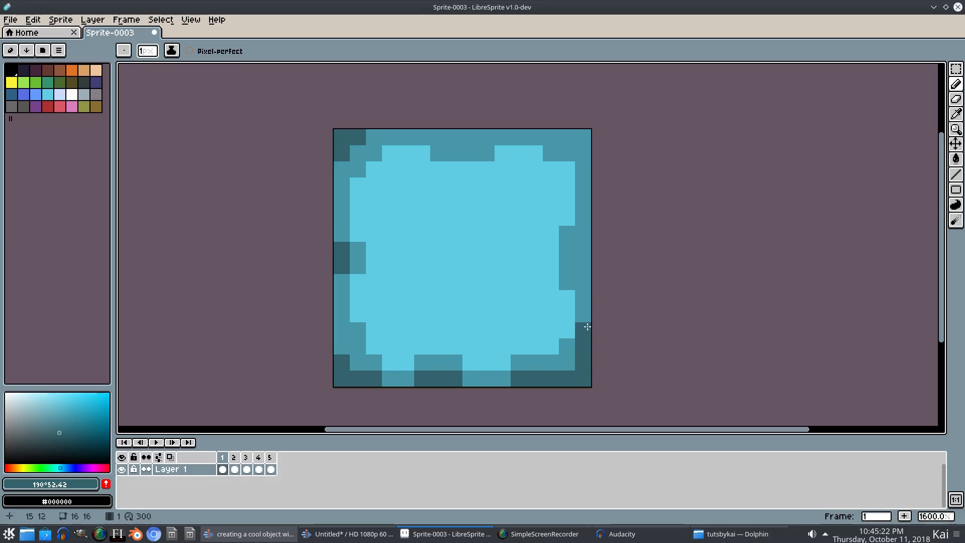
click(586, 235)
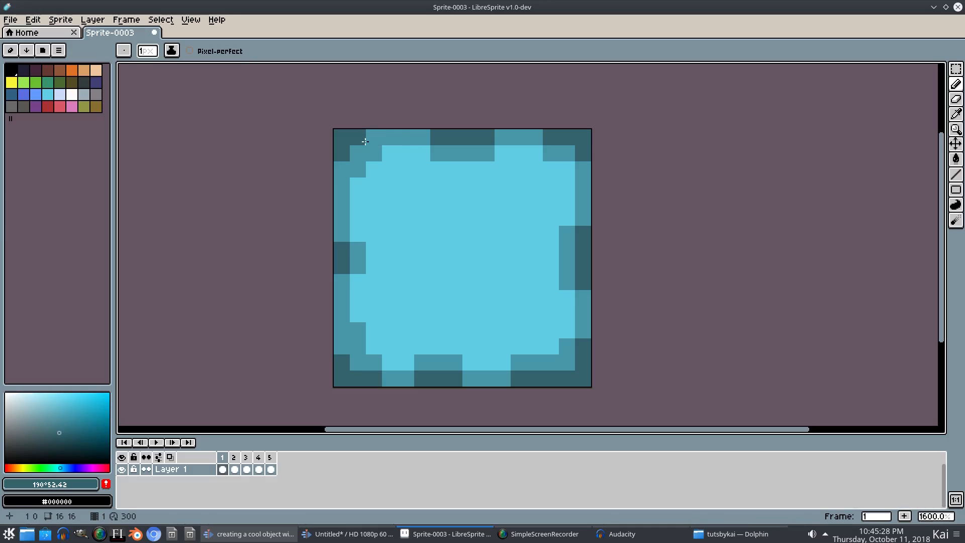
click(340, 185)
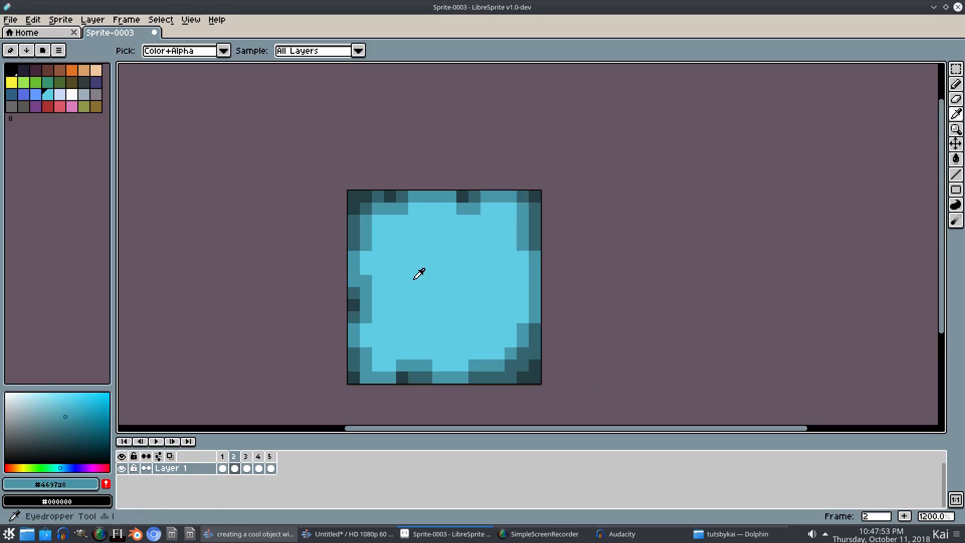
Step: Choose a pale cyan (hue 190°, saturation 37, brightness 100) and pencil an irregular patch with it in the centre of frame 2
click(396, 257)
drag(68, 393, 49, 387)
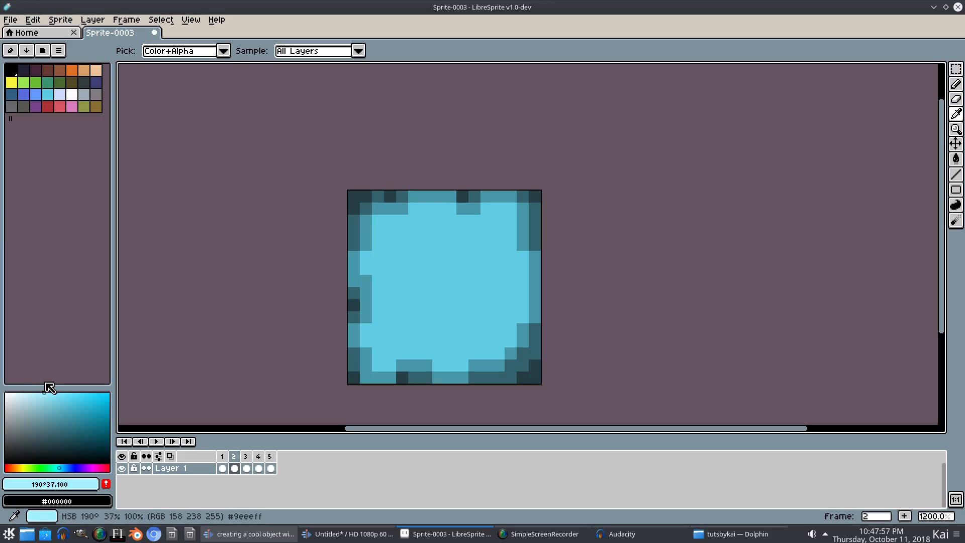
key(b)
click(433, 245)
mouse_move(417, 242)
mouse_down()
mouse_move(392, 249)
mouse_move(390, 284)
mouse_move(419, 331)
mouse_move(450, 316)
mouse_move(482, 320)
mouse_move(496, 280)
mouse_move(486, 240)
mouse_move(441, 234)
mouse_move(432, 255)
mouse_move(480, 253)
mouse_up()
drag(411, 270, 421, 265)
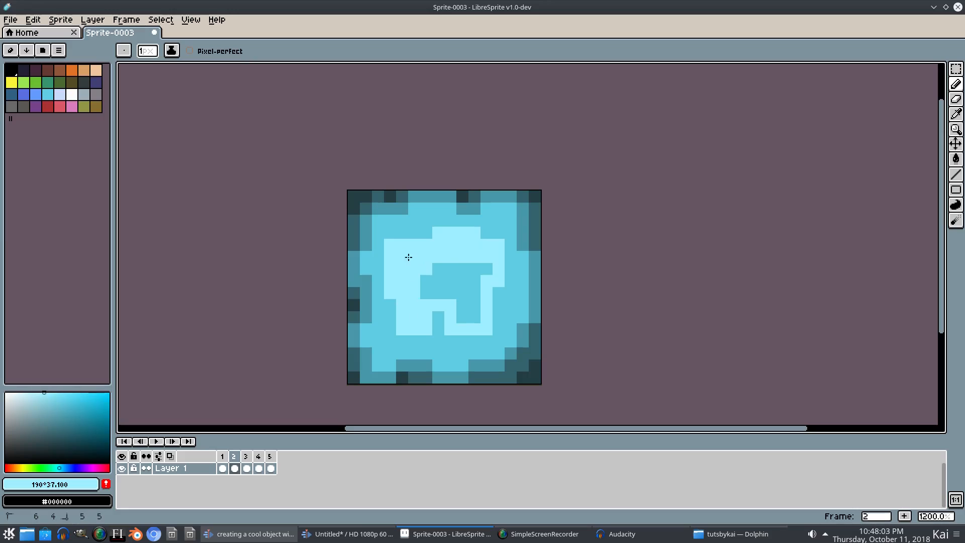
mouse_move(440, 316)
mouse_down()
mouse_move(446, 272)
mouse_move(444, 295)
mouse_move(470, 277)
mouse_move(467, 310)
mouse_move(486, 268)
mouse_up()
Step: Play the animation to check the pale cyan centres across the five frames
key(Return)
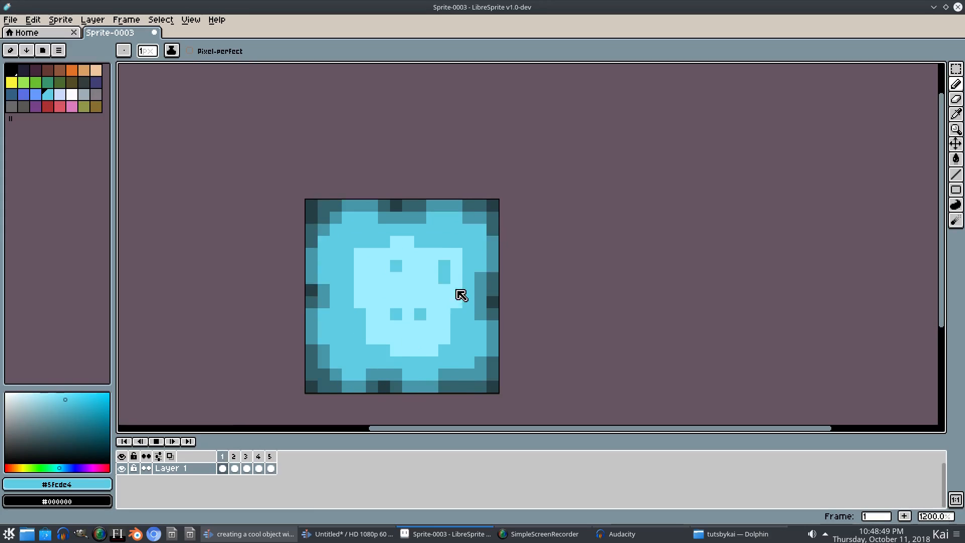
scroll(651, 333, down, 3)
scroll(650, 336, down, 1)
drag(616, 340, 549, 329)
scroll(538, 324, up, 4)
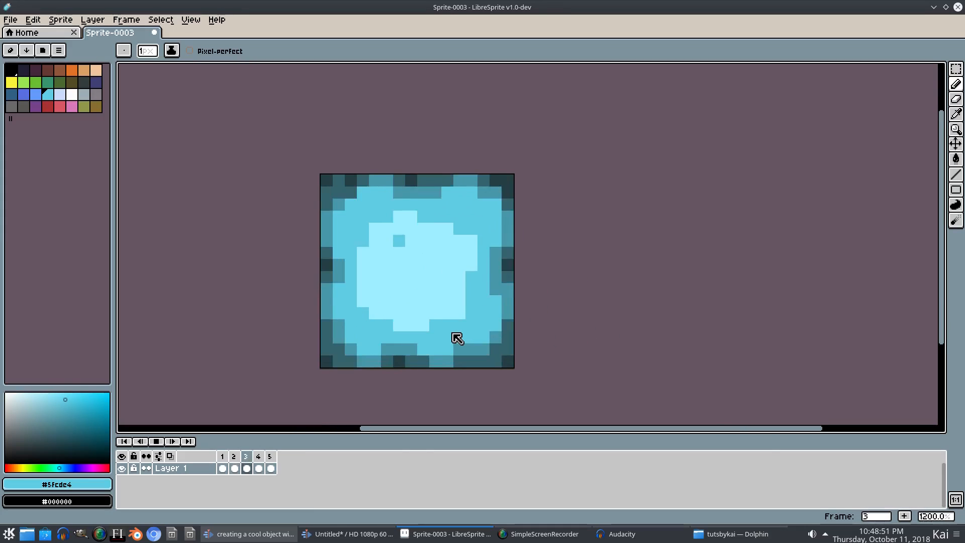
drag(457, 332, 477, 335)
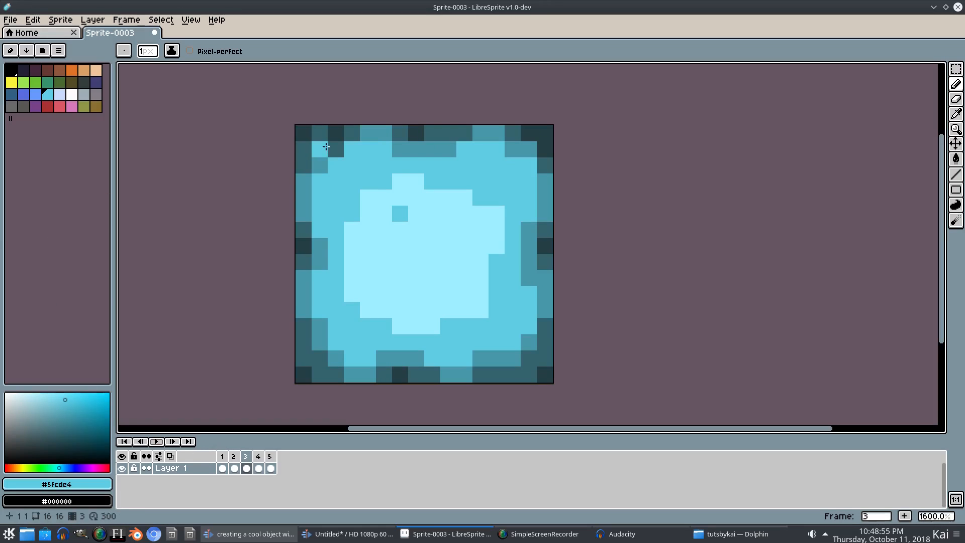
Step: Sample the muted teal (#4697a8) from frame 3's border and swap it for a brighter cyan with Replace Color
key(ctrl+p)
click(462, 292)
key(i)
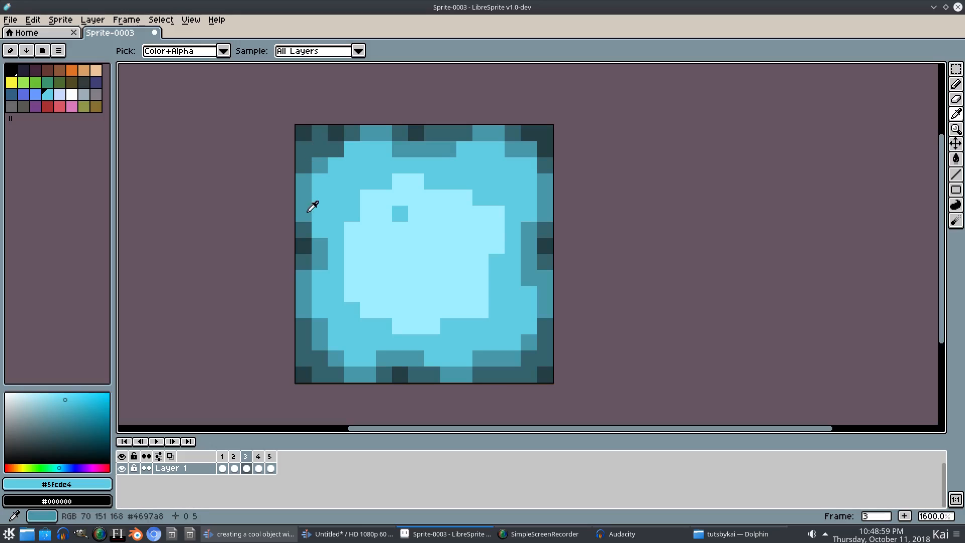
click(308, 193)
click(61, 20)
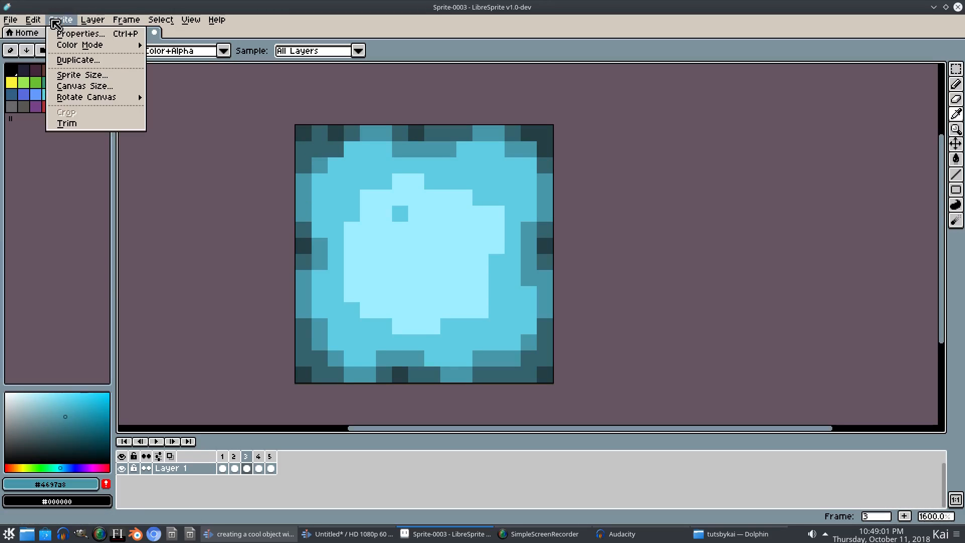
mouse_move(35, 21)
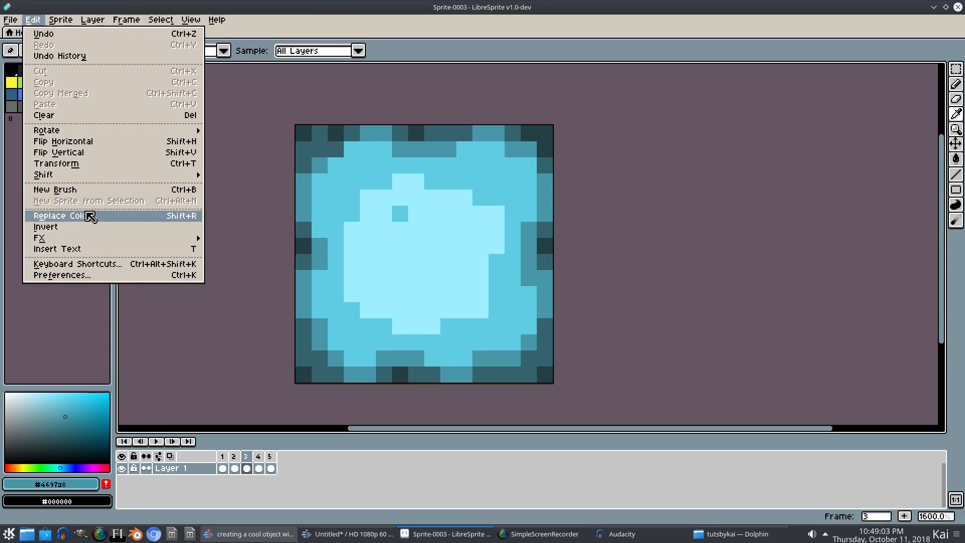
click(90, 215)
click(497, 272)
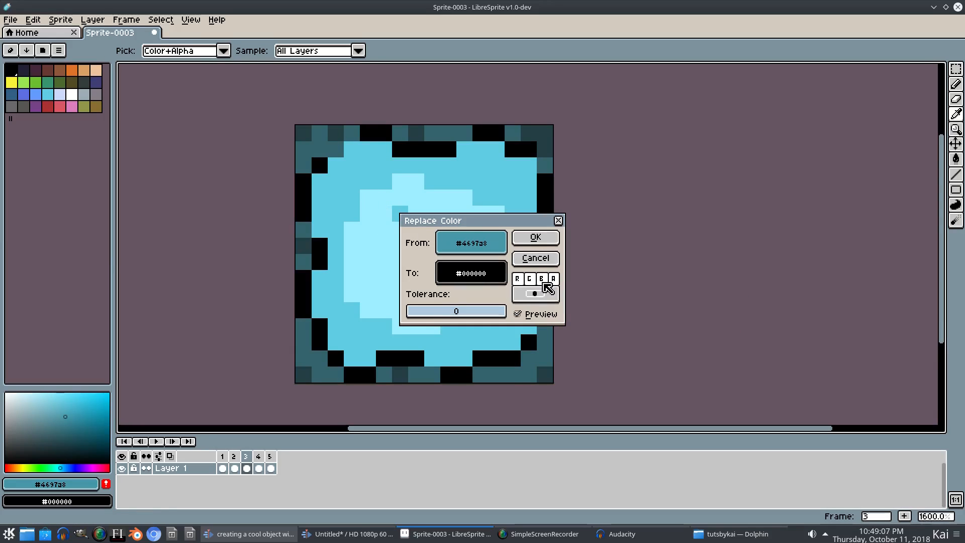
click(495, 263)
click(614, 331)
click(575, 346)
drag(575, 346, 643, 334)
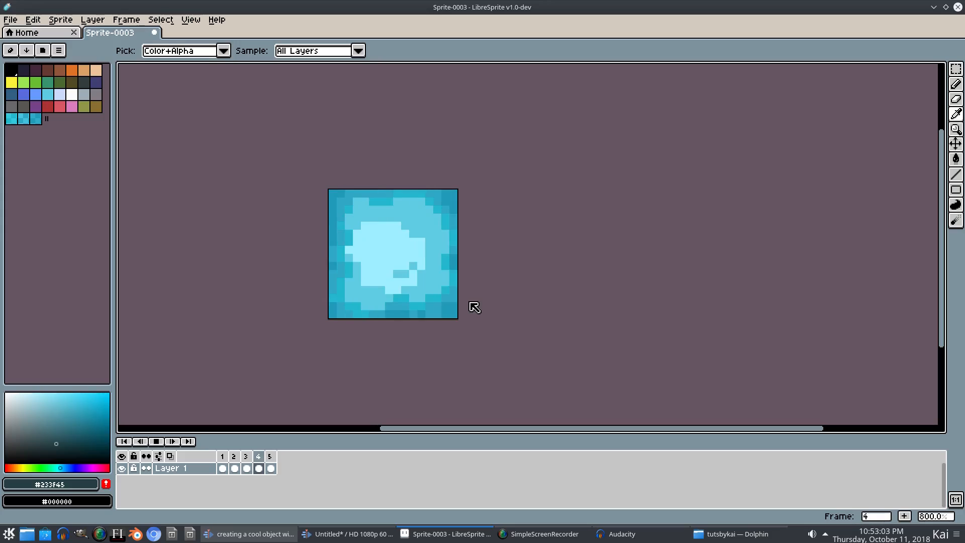
Step: Review the recoloured animation at closer range and stop playback
drag(475, 300, 490, 305)
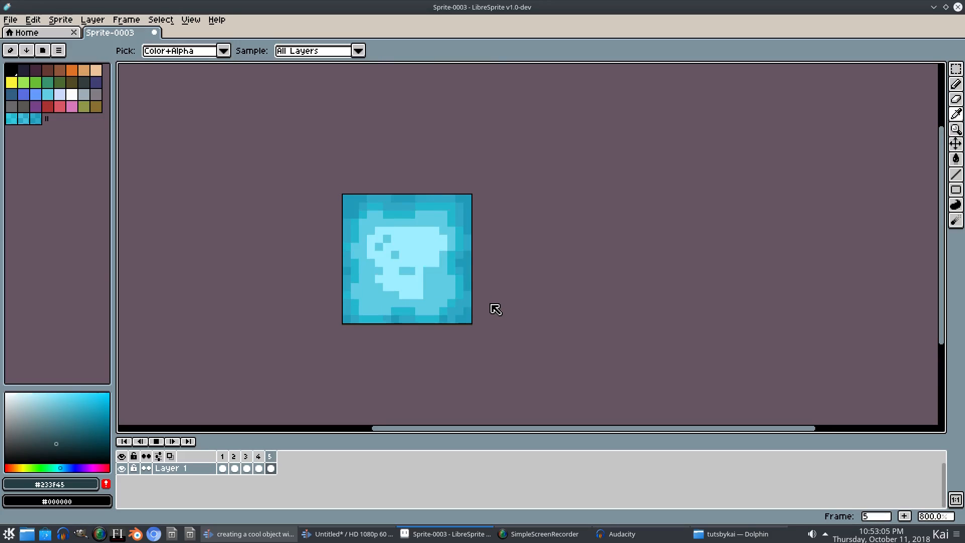
scroll(399, 284, up, 2)
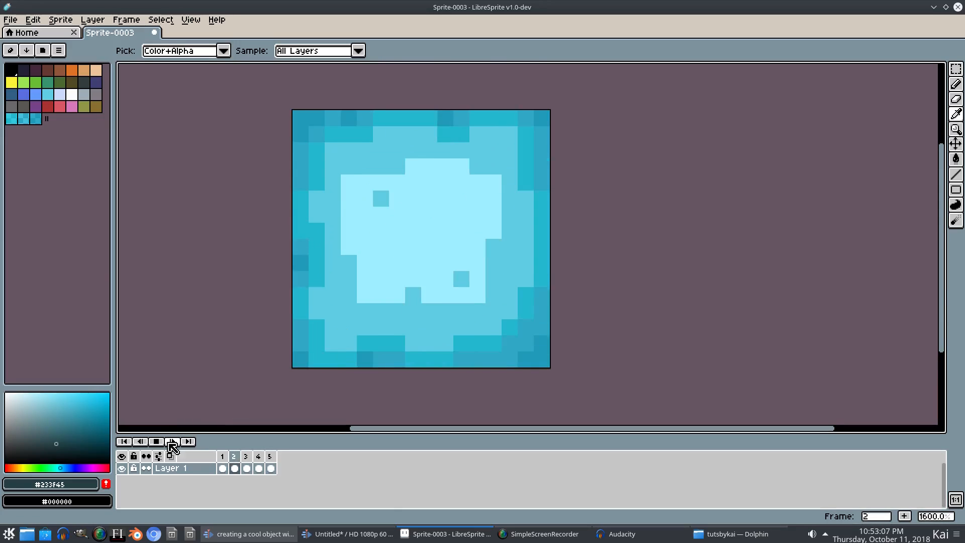
click(156, 442)
Step: Sample the mid cyan in frame 1, lighten it to hue 190°, saturation 45, brightness 100, and add it to the palette
click(222, 467)
click(345, 237)
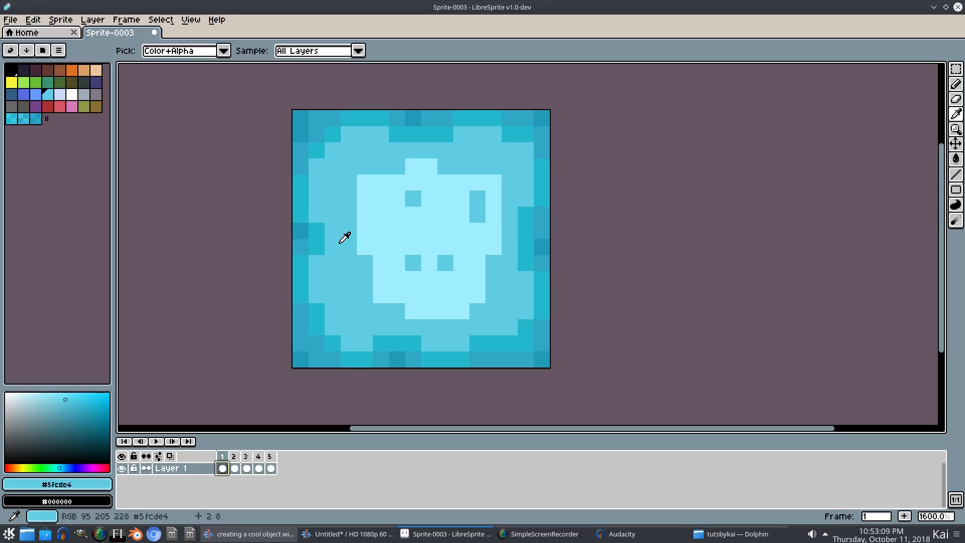
click(55, 392)
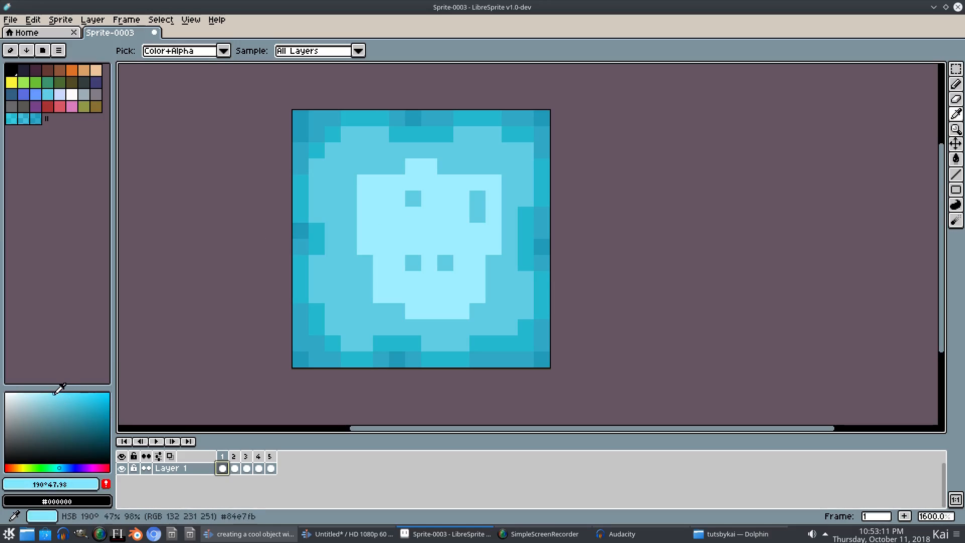
click(52, 392)
click(106, 484)
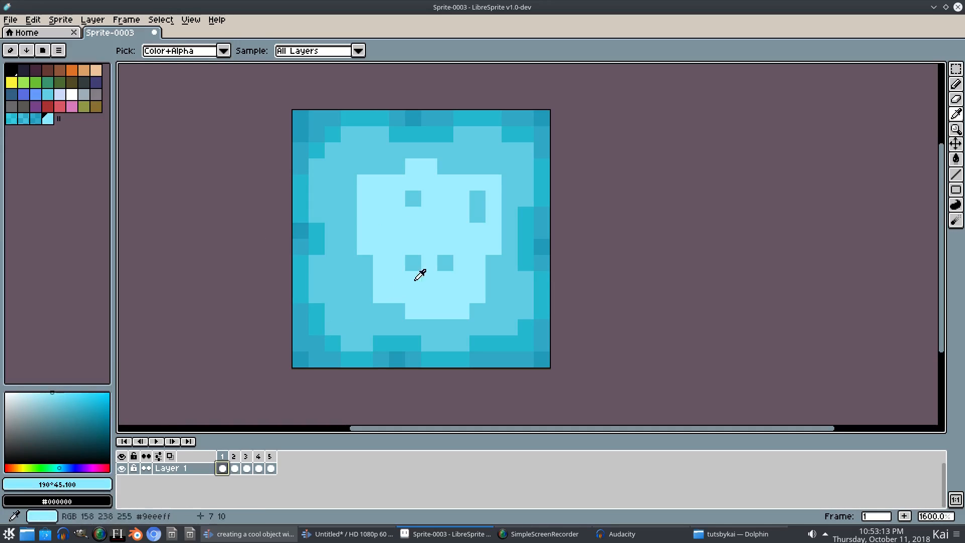
Step: Try filling frame 1's pale centre patch with the new light cyan using the Paint Bucket
key(g)
click(406, 258)
key(ctrl+z)
click(455, 243)
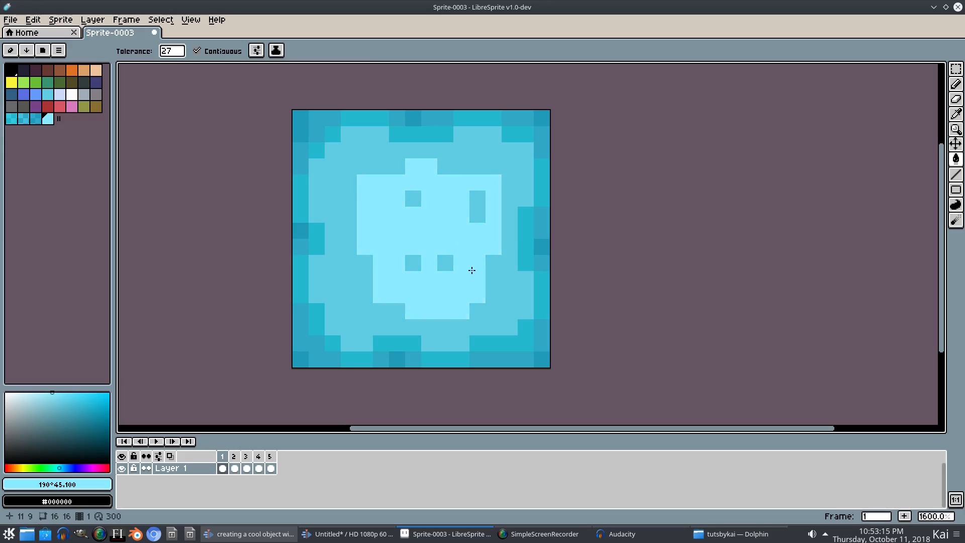
Step: Choose a softer cyan (hue 190°, saturation 54, brightness 95) and fill frame 1's centre patch with it
key(p)
click(522, 295)
key(i)
click(349, 301)
drag(62, 402, 62, 396)
key(g)
click(410, 236)
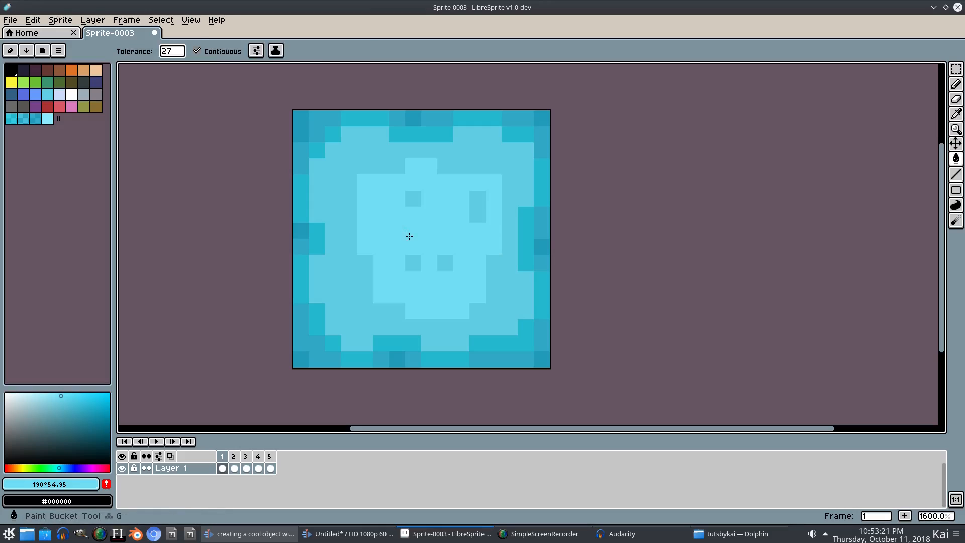
Step: Fill the centre patches of frames 2, 3, 4 and 5 with the same softer cyan
key(Right)
click(418, 235)
key(Right)
click(446, 226)
key(Right)
click(462, 226)
key(Right)
click(446, 228)
Step: Play the animation to check the softened centre colour, and stop playback
key(Return)
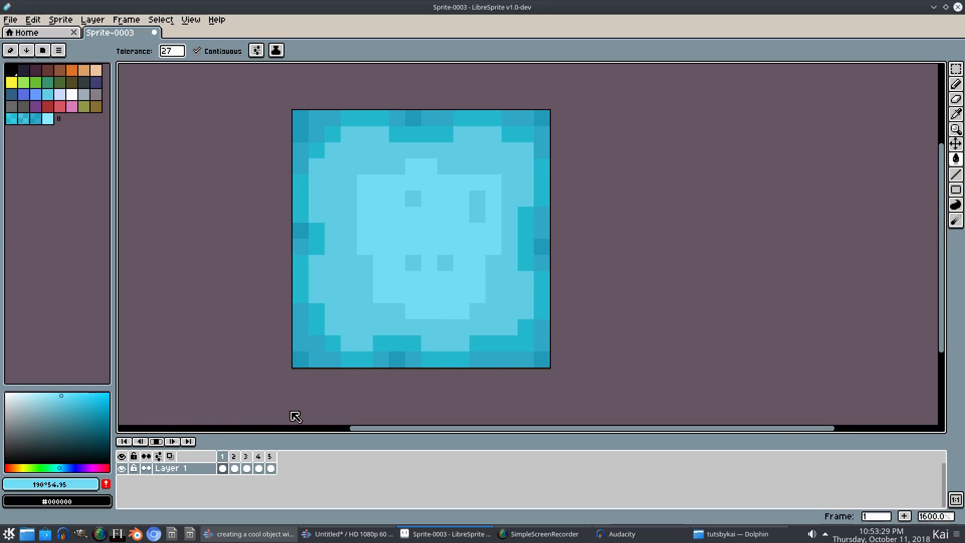
scroll(614, 351, down, 6)
scroll(608, 360, up, 5)
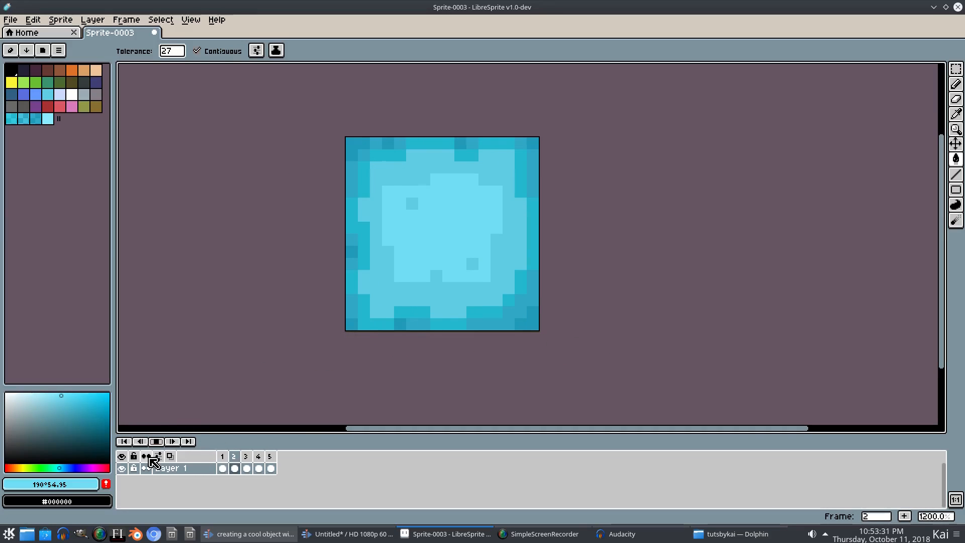
click(156, 442)
Step: Choose a near-white cyan (hue 190°, saturation 16, brightness 100) as the drawing colour, starting from the light cyan palette swatch
scroll(520, 243, up, 2)
scroll(538, 303, down, 1)
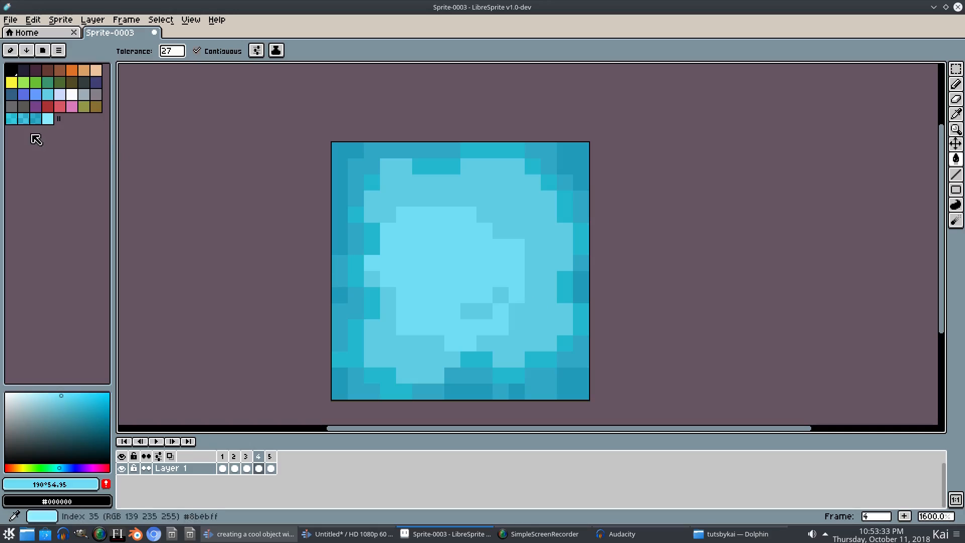
click(72, 94)
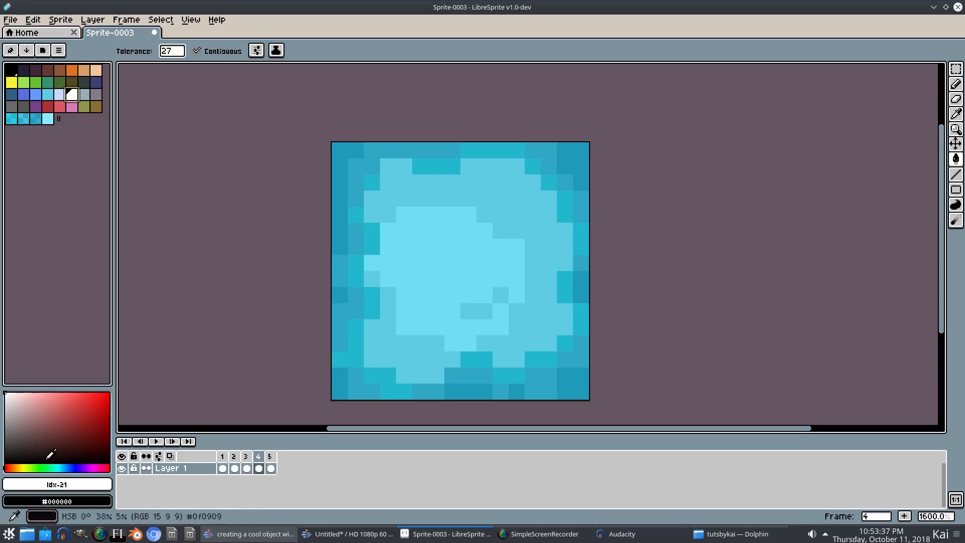
click(48, 118)
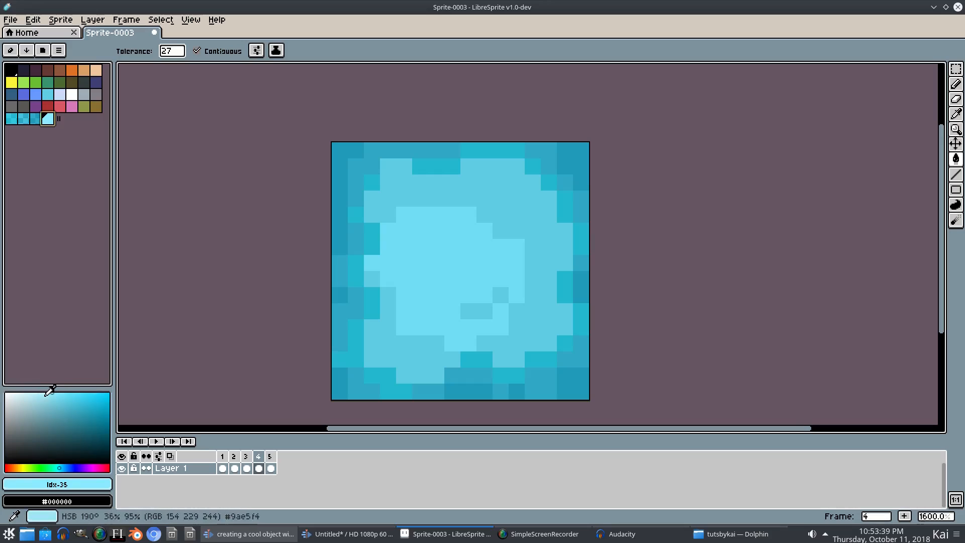
click(22, 391)
click(454, 160)
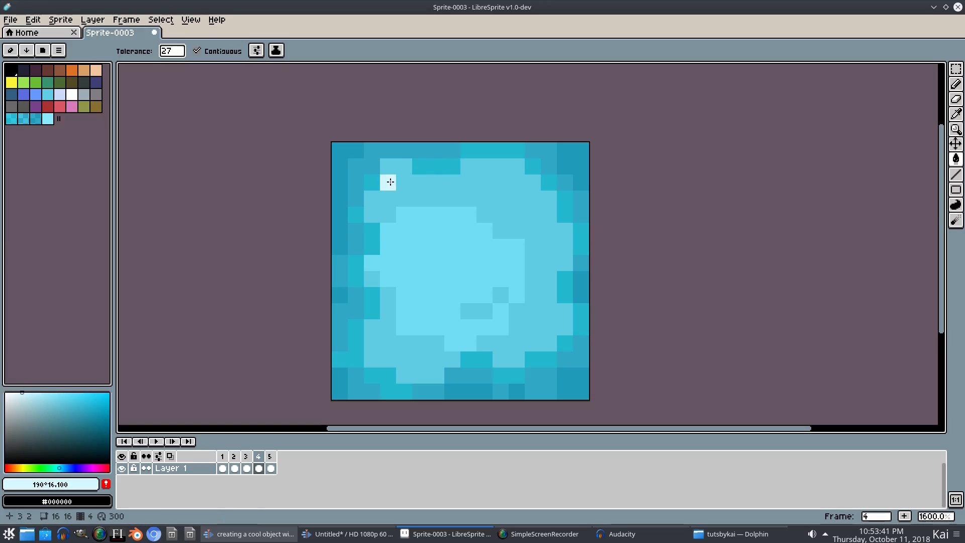
Step: Go to frame 1 and pencil a single near-white highlight pixel inside the upper left corner, undoing the stray fill
key(Left)
key(Left)
key(Left)
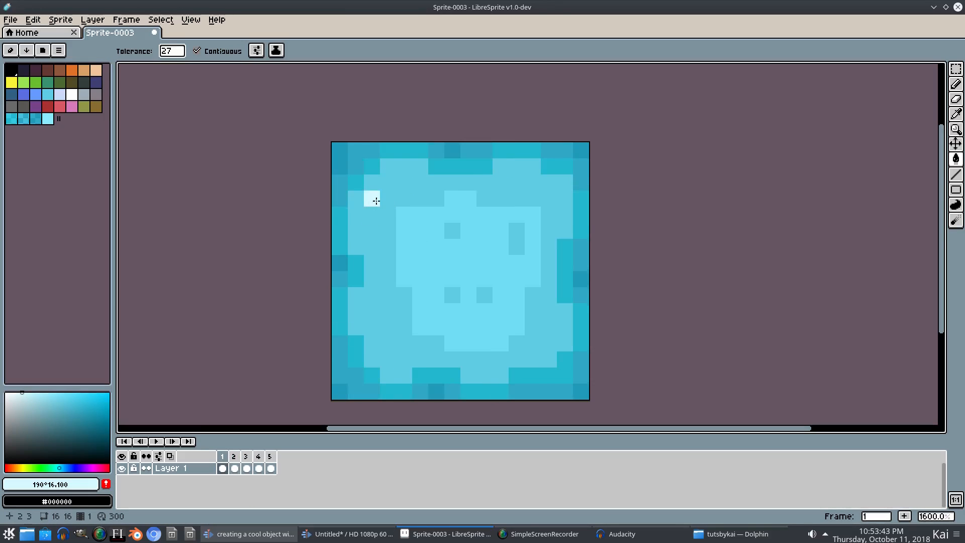
click(396, 190)
key(b)
key(ctrl+z)
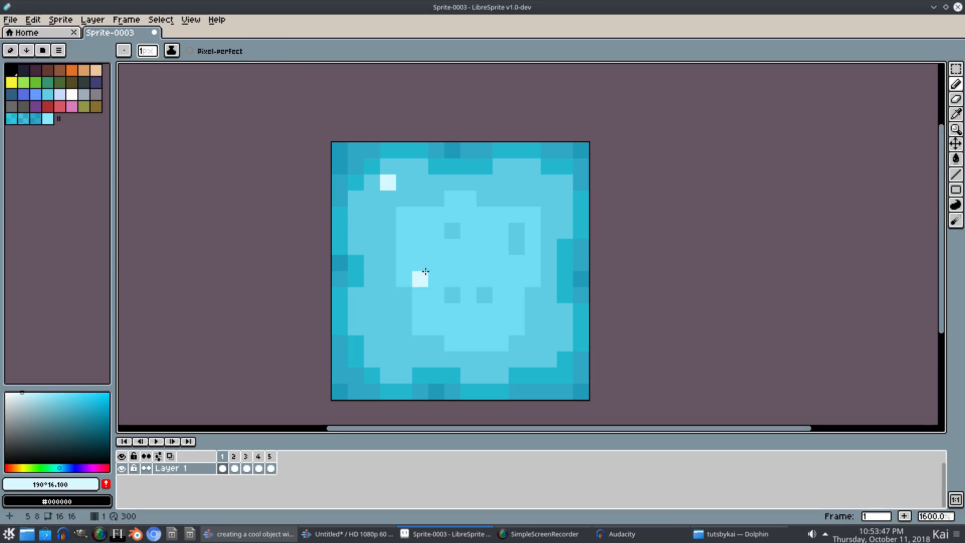
Step: Enable onion skinning and pencil a short near-white highlight along the upper left edge of frame 2
key(Right)
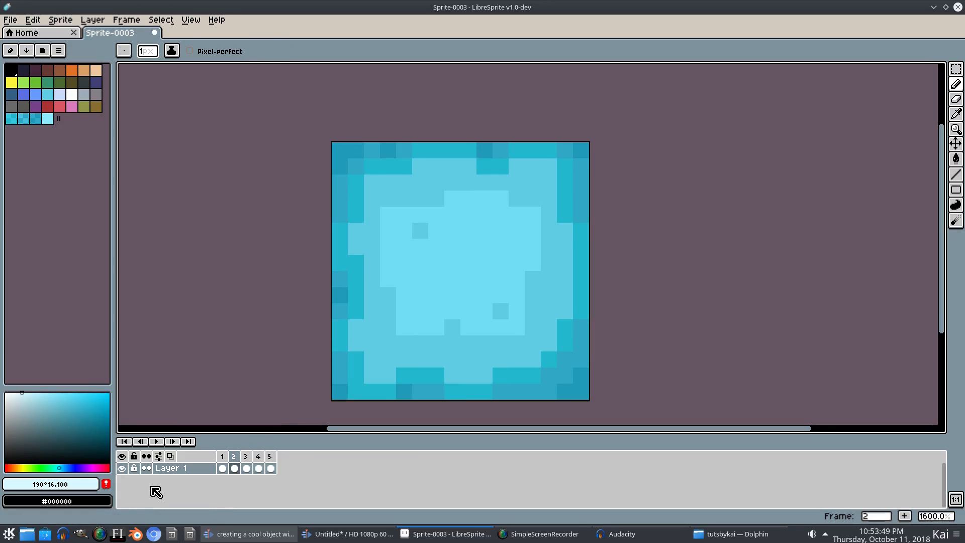
click(170, 456)
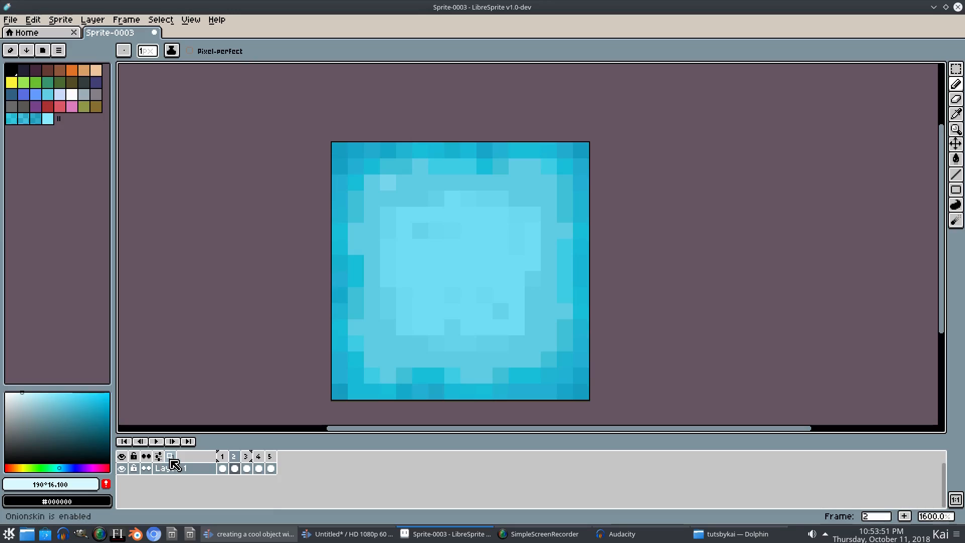
click(392, 190)
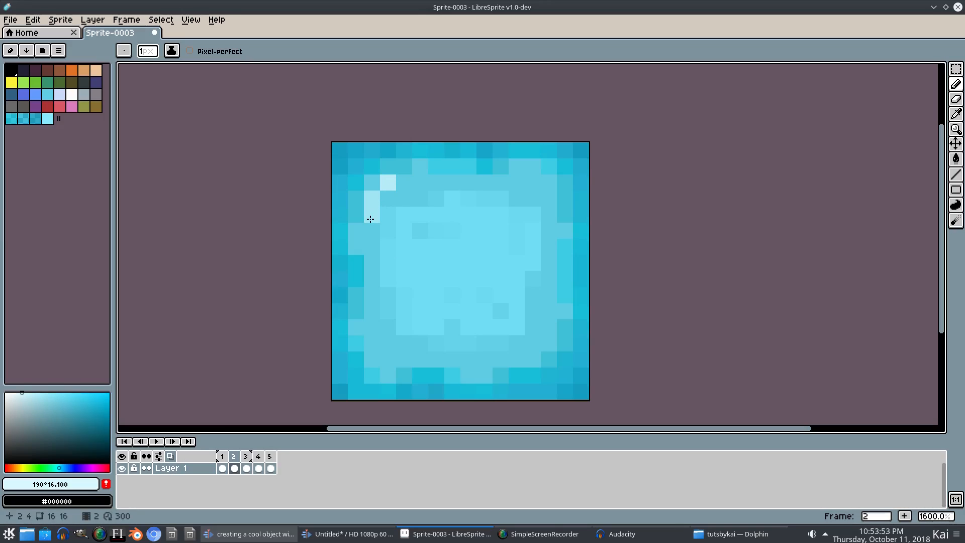
Step: Pencil the near-white highlight progressively lower along the left side of frames 3, 4 and 5, checking it against frame 1
key(Right)
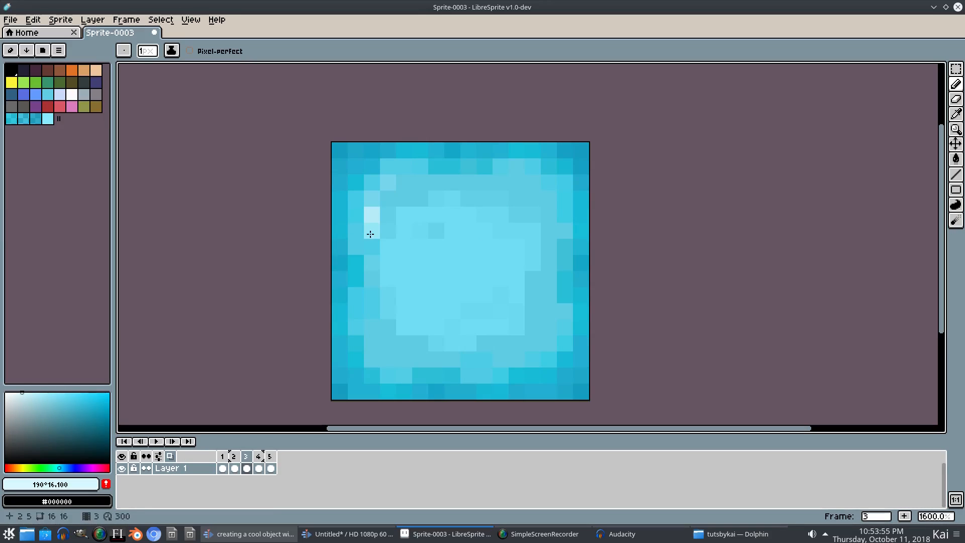
key(Right)
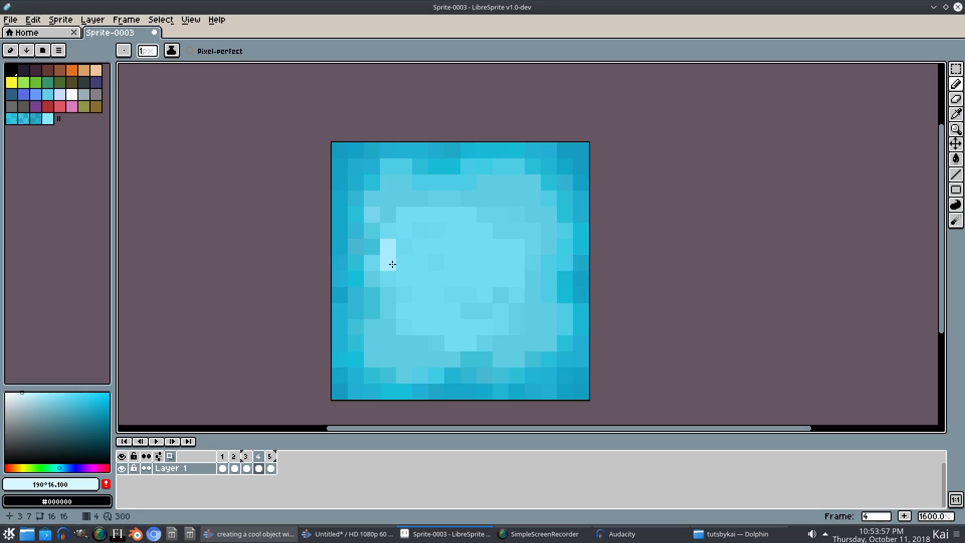
key(Right)
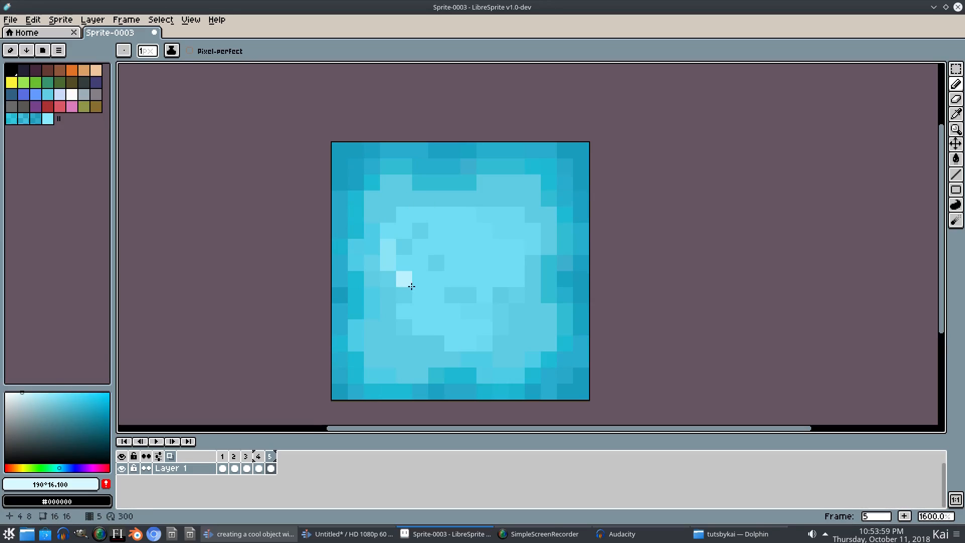
key(Right)
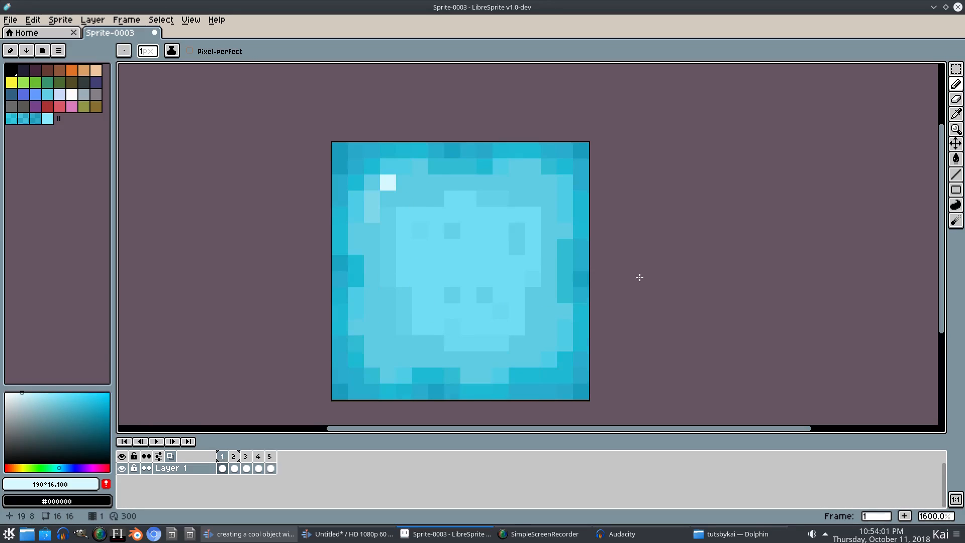
key(Right)
key(Left)
key(Left)
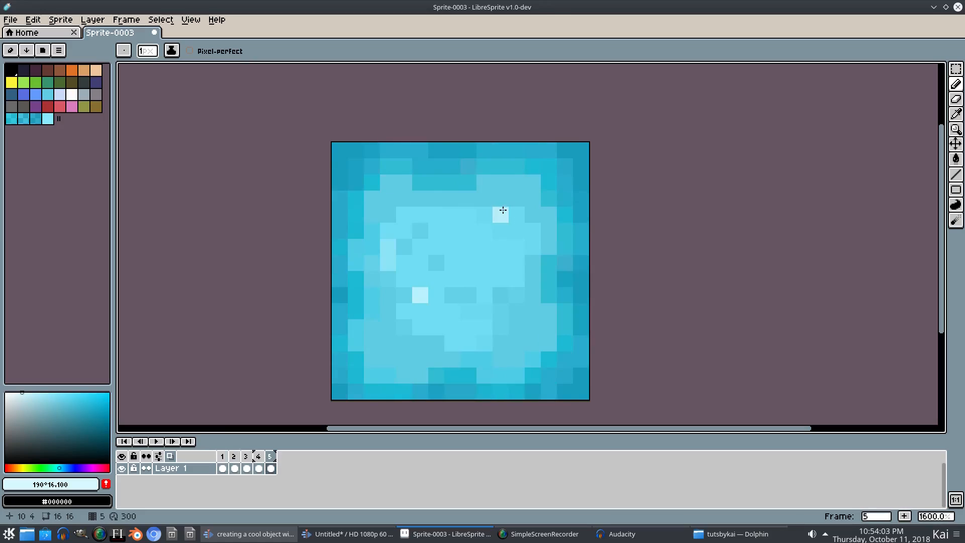
Step: Pencil a second near-white highlight from the upper right edge in frame 1, moving it progressively down towards the lower centre through frame 5
key(Right)
click(548, 247)
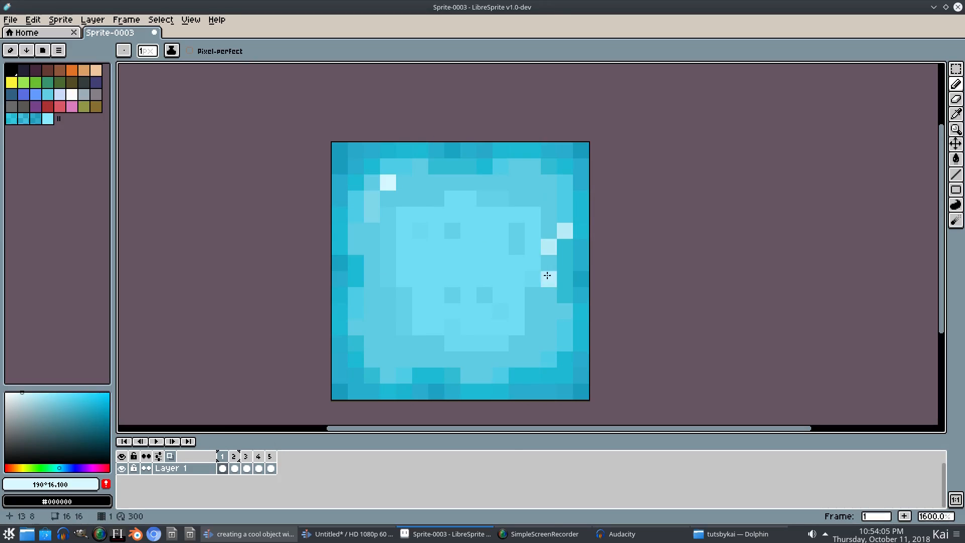
key(Right)
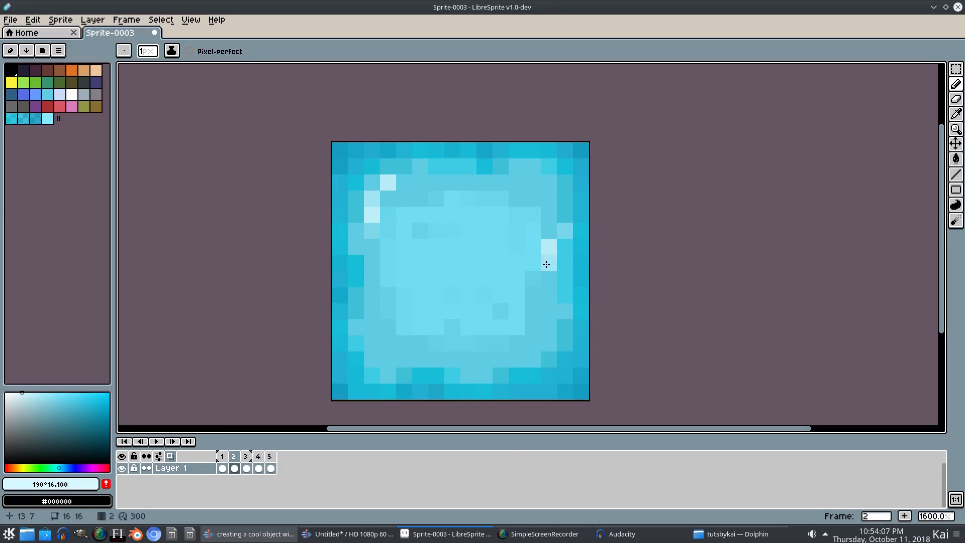
key(Right)
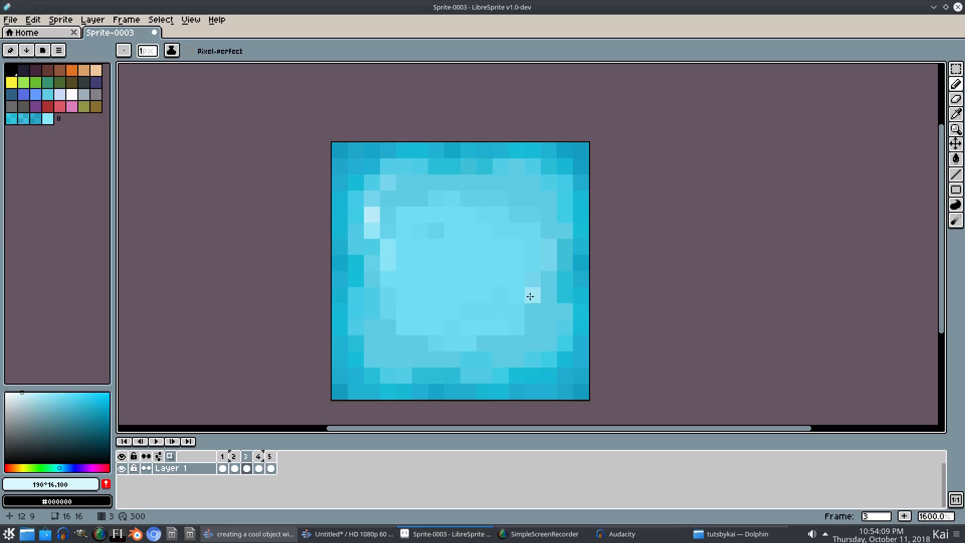
key(Right)
key(Right)
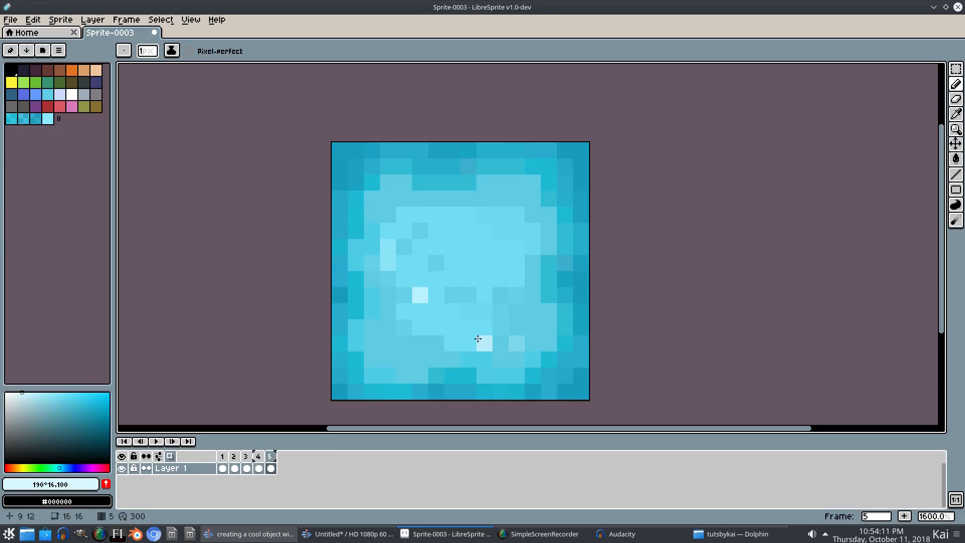
key(Right)
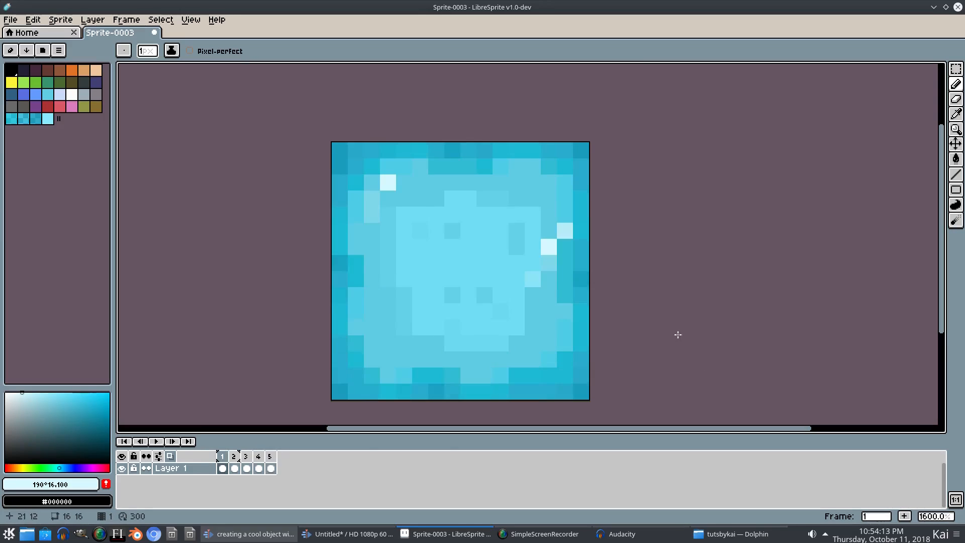
Step: Play the five-frame animation and examine how the highlights move across the tile, both small and enlarged
scroll(489, 341, down, 4)
key(Return)
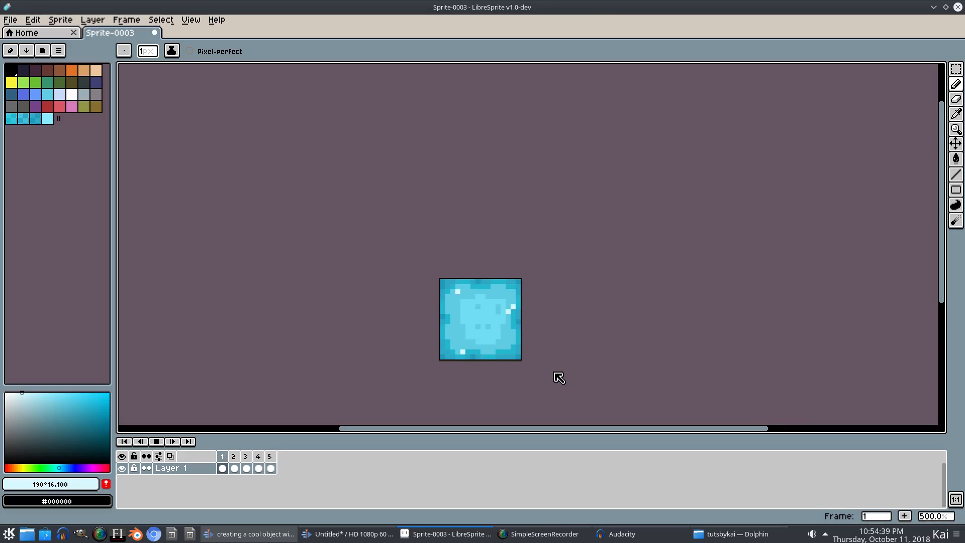
scroll(521, 364, up, 4)
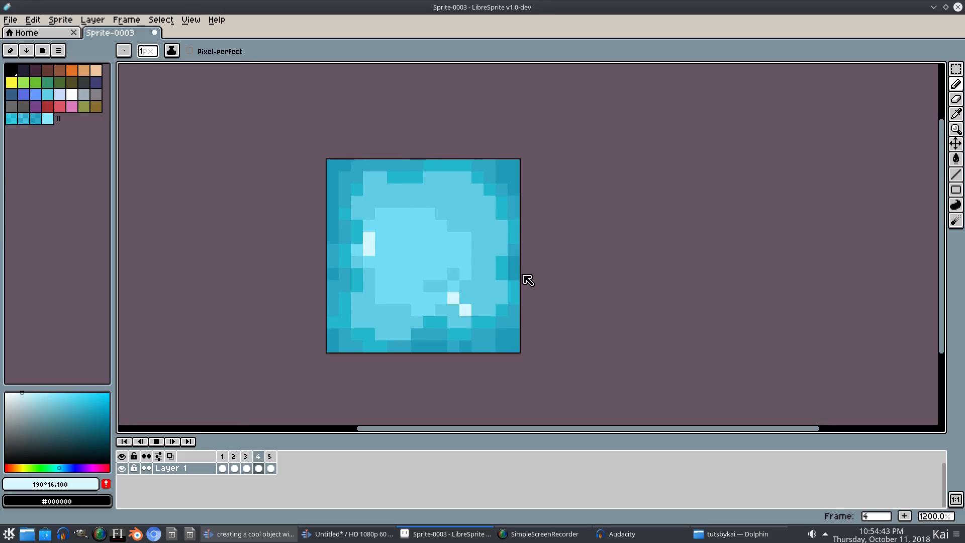
scroll(668, 329, down, 1)
scroll(607, 320, down, 1)
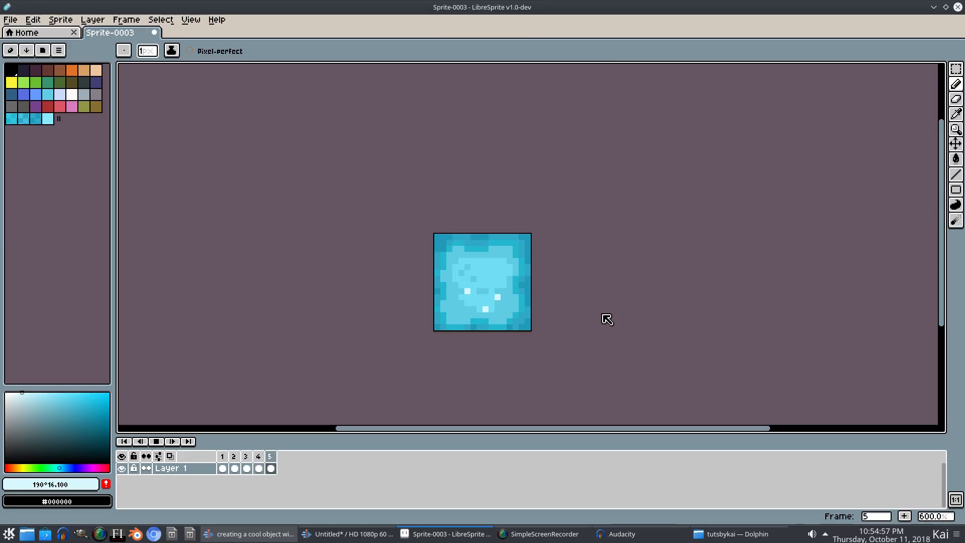
scroll(604, 318, up, 3)
drag(562, 309, 604, 304)
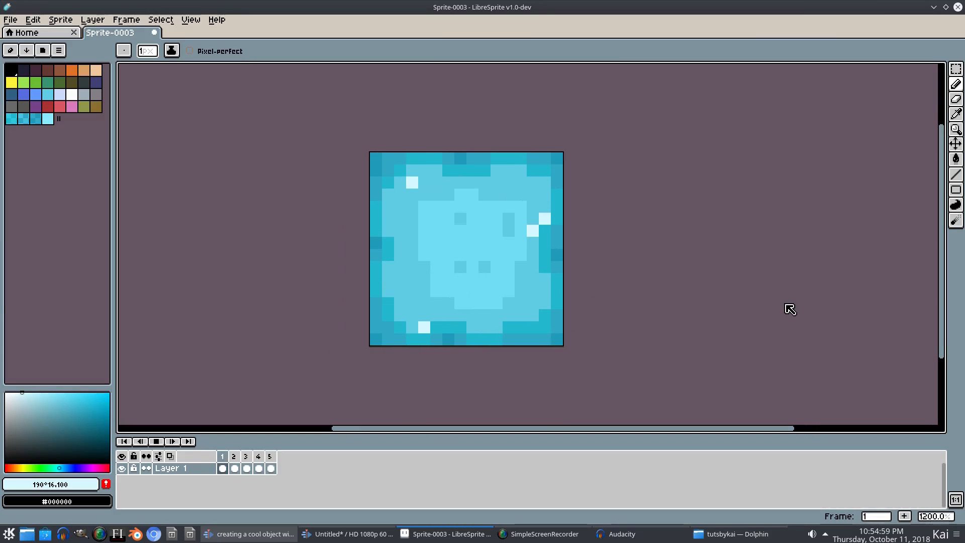